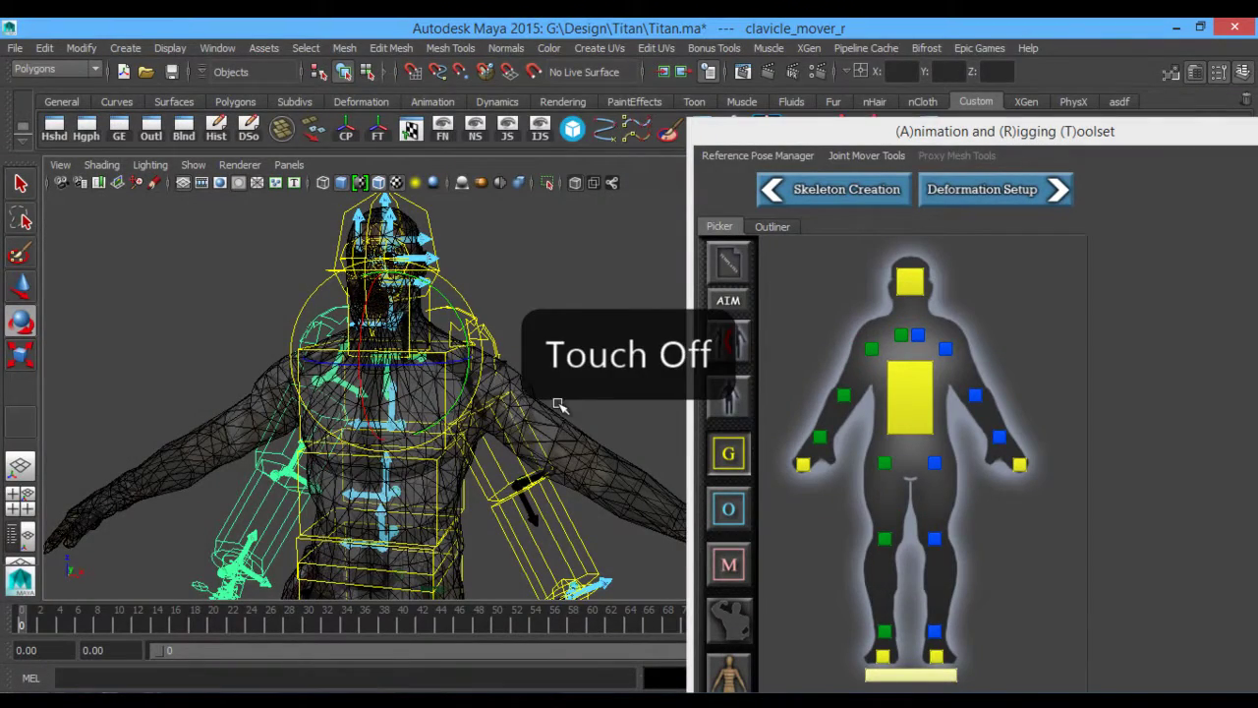
# - Examine how the clavicle and upper body movers sit inside the mesh, checking the model with X-ray display off and on again
pyautogui.keyDown('alt'); pyautogui.moveTo(520, 313); pyautogui.dragTo(540, 285, button='middle'); pyautogui.keyUp('alt')
pyautogui.keyDown('alt'); pyautogui.moveTo(540, 285); pyautogui.dragTo(517, 316); pyautogui.keyUp('alt')
pyautogui.moveTo(547, 359)
pyautogui.keyDown('alt'); pyautogui.mouseDown()
pyautogui.moveTo(525, 339)
pyautogui.moveTo(550, 341)
pyautogui.moveTo(525, 328)
pyautogui.moveTo(534, 367)
pyautogui.moveTo(555, 352)
pyautogui.mouseUp(); pyautogui.keyUp('alt')
pyautogui.click(576, 187)
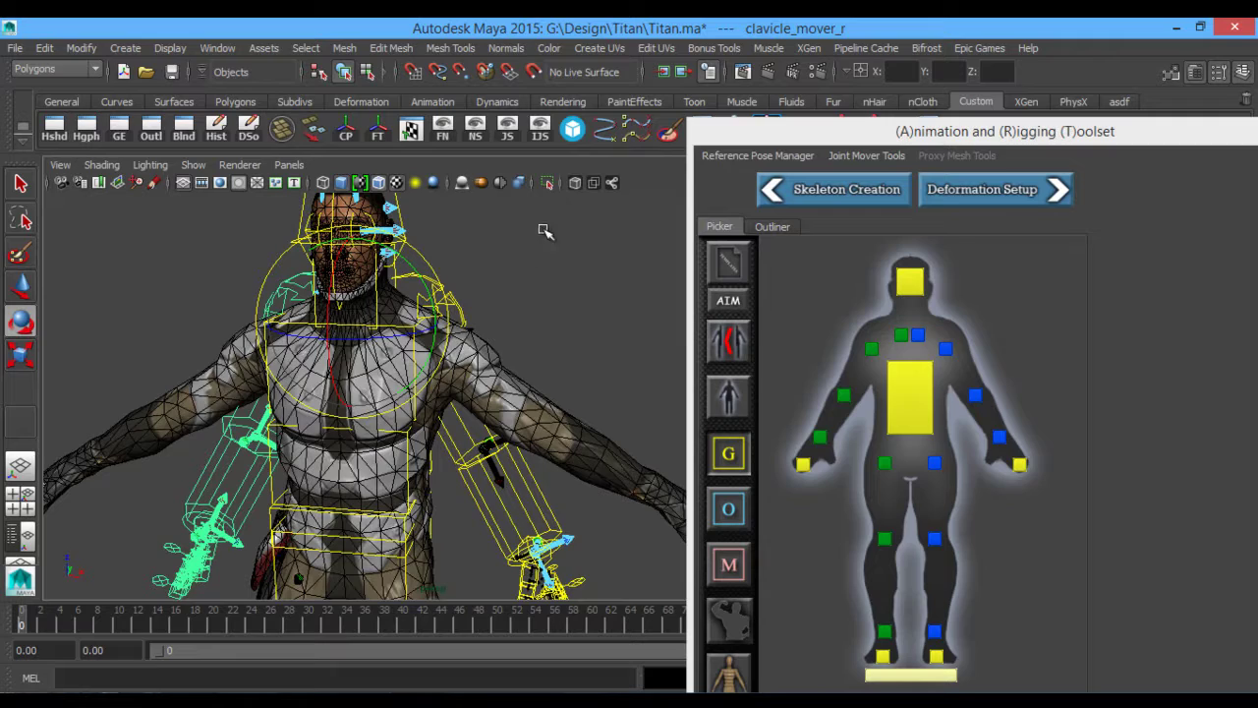
pyautogui.click(576, 183)
pyautogui.keyDown('alt'); pyautogui.moveTo(486, 355); pyautogui.dragTo(470, 373, button='middle'); pyautogui.keyUp('alt')
pyautogui.keyDown('alt'); pyautogui.moveTo(470, 372); pyautogui.dragTo(509, 347); pyautogui.keyUp('alt')
pyautogui.keyDown('alt'); pyautogui.moveTo(504, 344); pyautogui.dragTo(500, 367, button='middle'); pyautogui.keyUp('alt')
pyautogui.keyDown('alt'); pyautogui.moveTo(456, 326); pyautogui.dragTo(644, 417, button='right'); pyautogui.keyUp('alt')
pyautogui.moveTo(476, 382)
pyautogui.keyDown('alt'); pyautogui.mouseDown(button='middle')
pyautogui.moveTo(478, 416)
pyautogui.moveTo(519, 373)
pyautogui.mouseUp(button='middle'); pyautogui.keyUp('alt')
pyautogui.keyDown('alt'); pyautogui.moveTo(601, 403); pyautogui.dragTo(432, 310, button='right'); pyautogui.keyUp('alt')
pyautogui.keyDown('alt'); pyautogui.moveTo(513, 345); pyautogui.dragTo(472, 351, button='middle'); pyautogui.keyUp('alt')
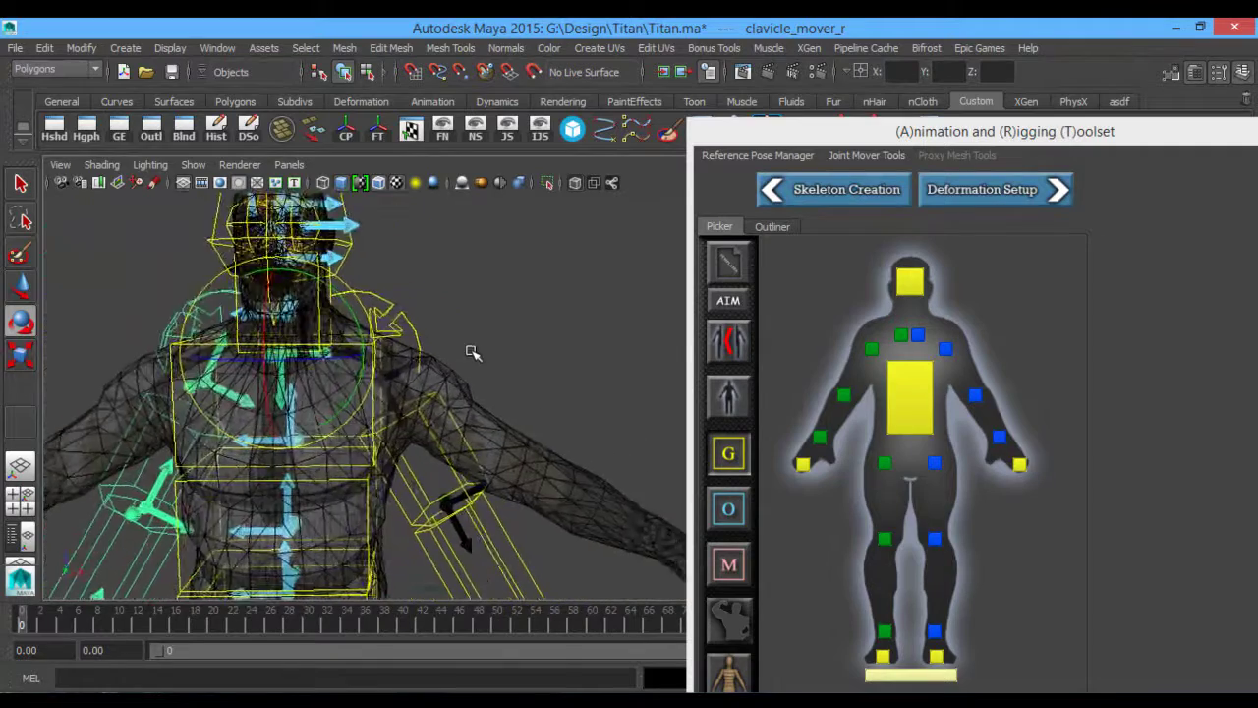
pyautogui.keyDown('alt'); pyautogui.moveTo(472, 351); pyautogui.dragTo(564, 377, button='right'); pyautogui.keyUp('alt')
pyautogui.moveTo(565, 378)
pyautogui.keyDown('alt'); pyautogui.mouseDown(button='middle')
pyautogui.moveTo(534, 379)
pyautogui.moveTo(565, 362)
pyautogui.mouseUp(button='middle'); pyautogui.keyUp('alt')
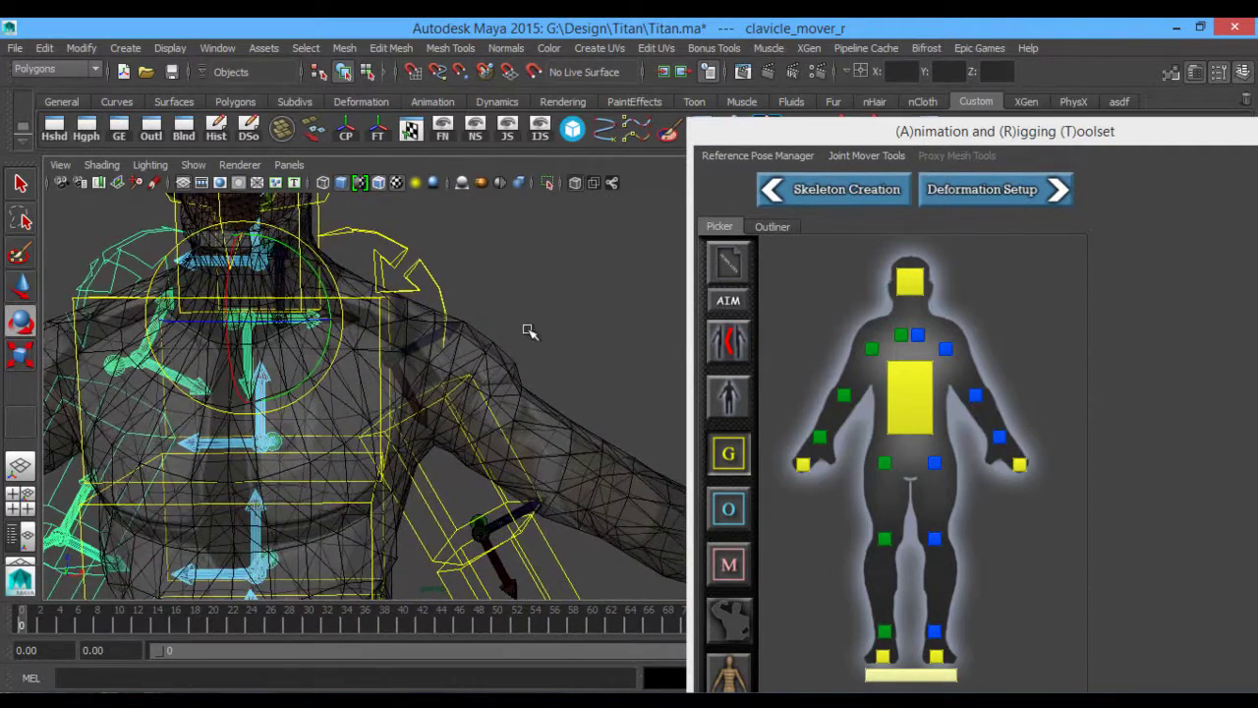
pyautogui.keyDown('alt'); pyautogui.moveTo(530, 333); pyautogui.dragTo(532, 385); pyautogui.keyUp('alt')
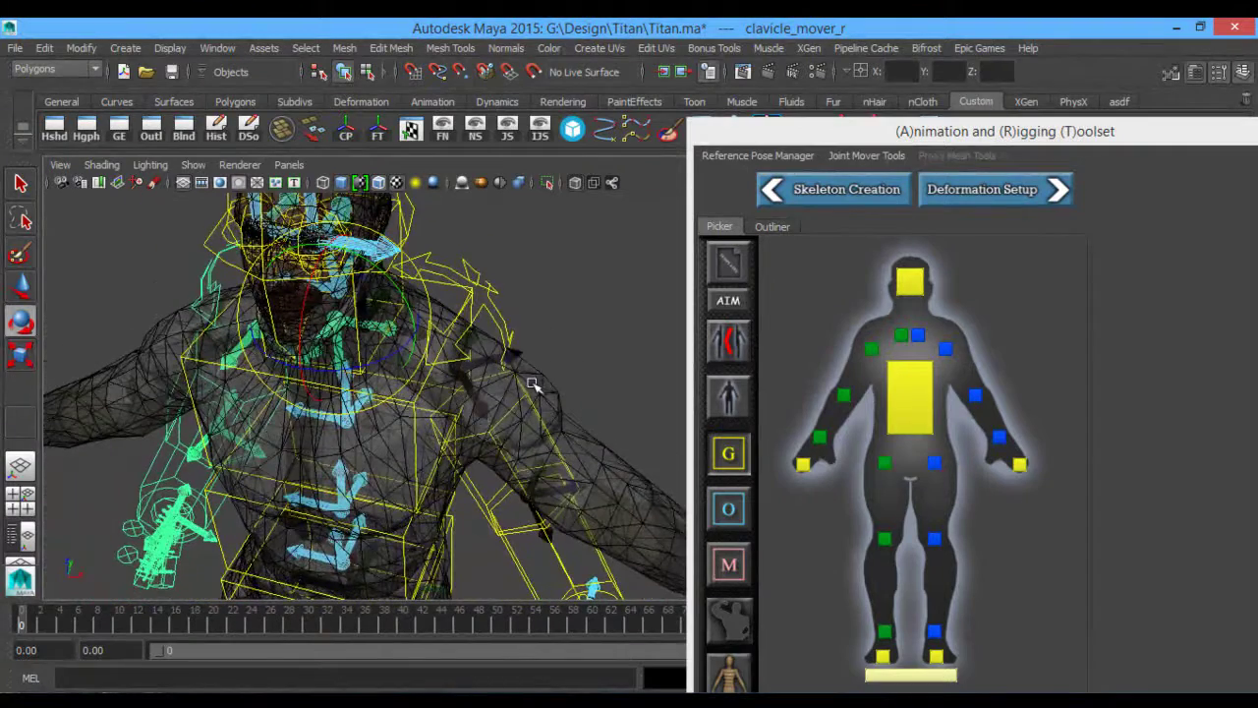
# - Activate the Move tool and turn on symmetry mode for the joint movers
pyautogui.press('w')
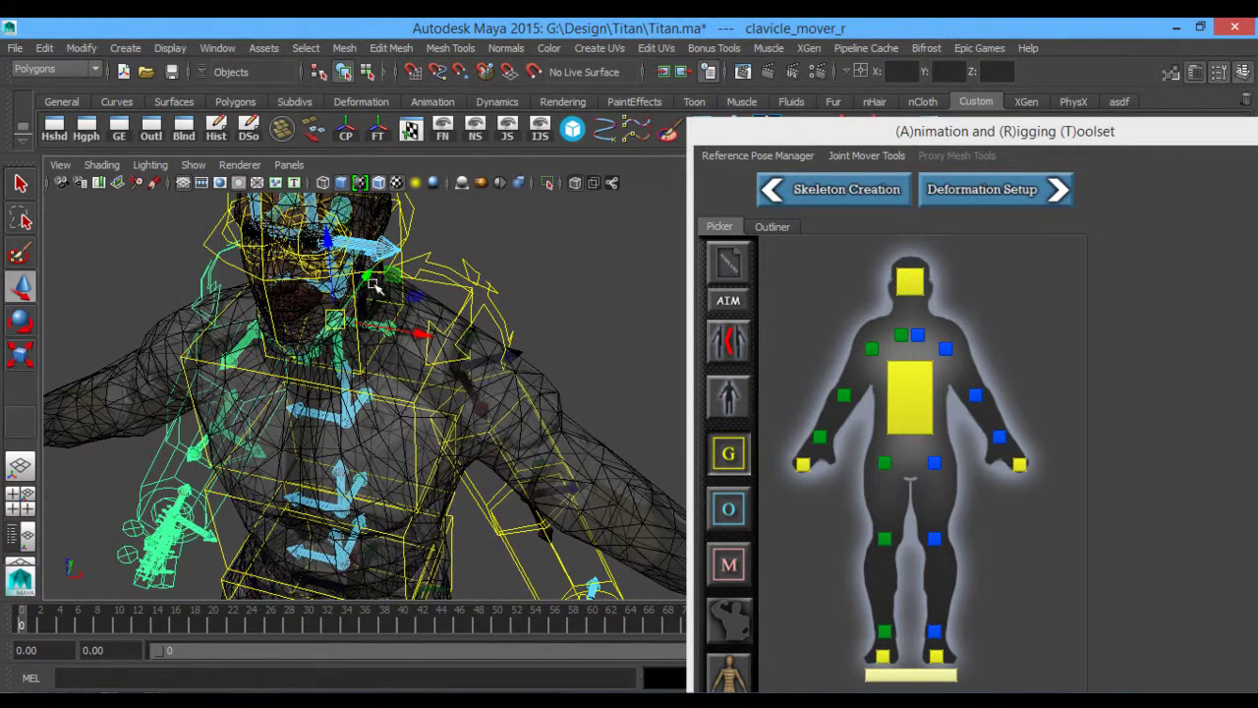
pyautogui.click(729, 349)
pyautogui.keyDown('alt'); pyautogui.moveTo(558, 391); pyautogui.dragTo(374, 286); pyautogui.keyUp('alt')
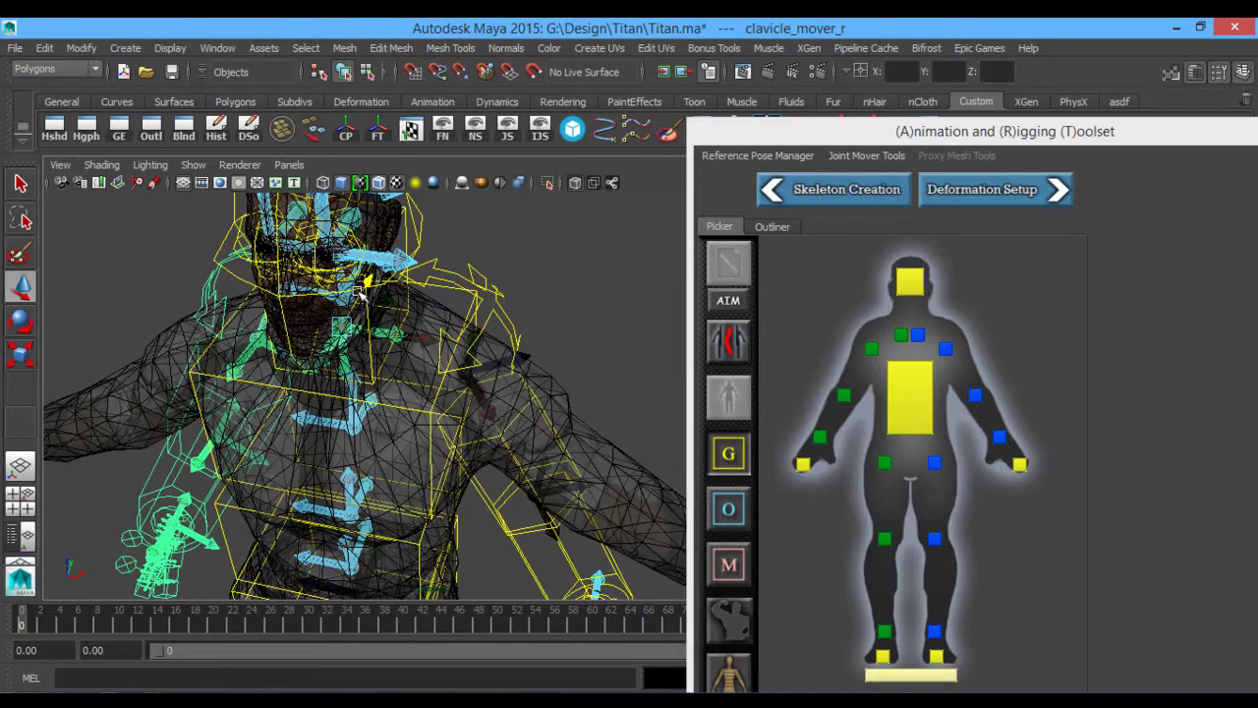
# - Select the left clavicle mover and move it toward the front of the chest in the top view
pyautogui.press('space')
pyautogui.press('space')
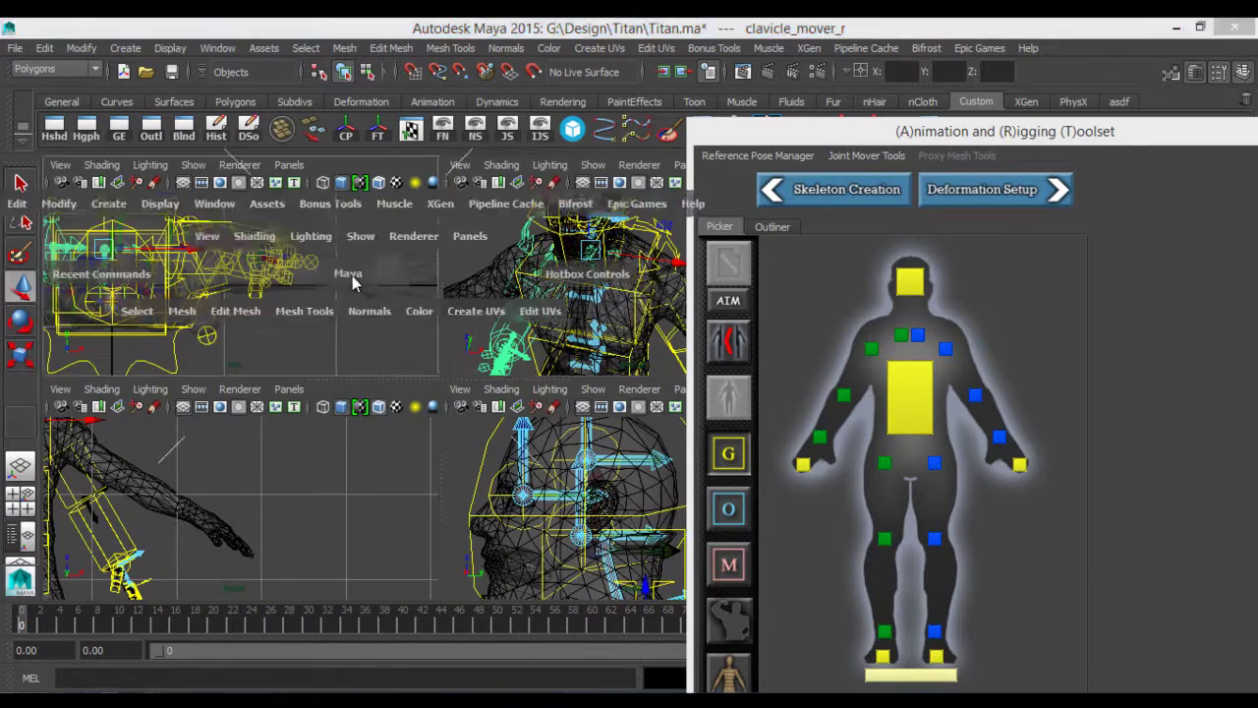
pyautogui.keyDown('alt'); pyautogui.moveTo(615, 321); pyautogui.dragTo(536, 421); pyautogui.keyUp('alt')
pyautogui.keyDown('alt'); pyautogui.moveTo(492, 356); pyautogui.dragTo(372, 288); pyautogui.keyUp('alt')
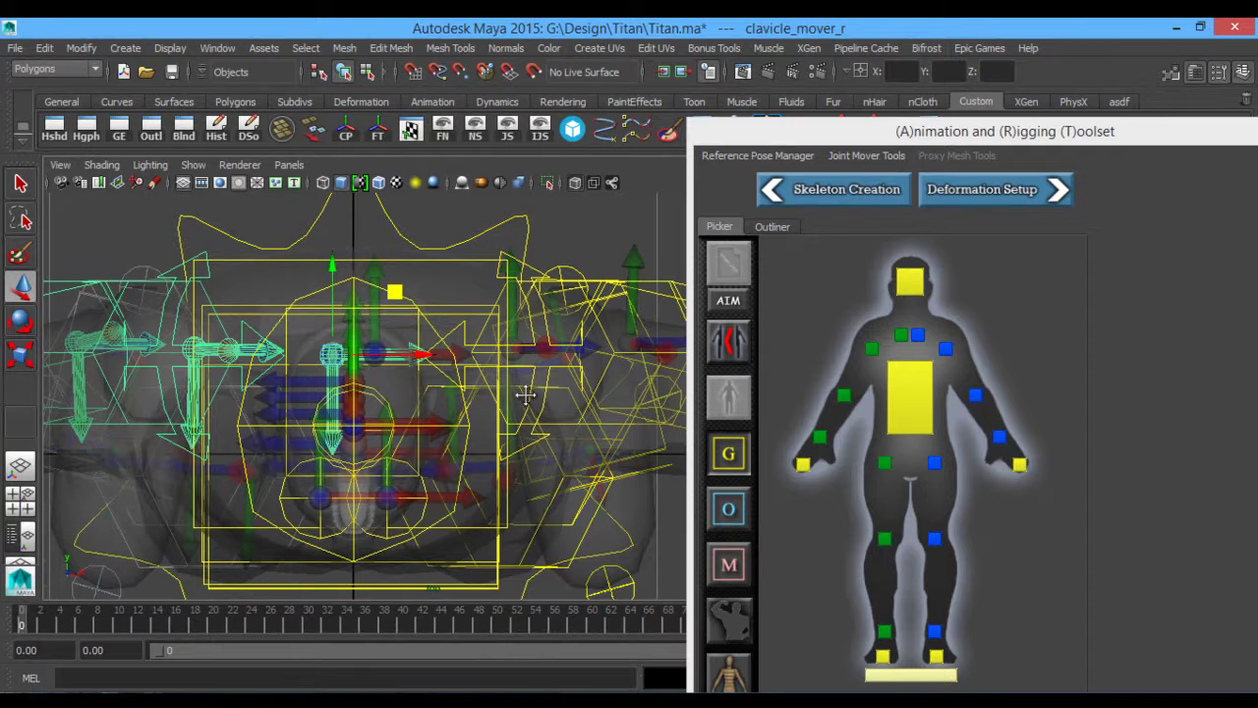
pyautogui.keyDown('alt'); pyautogui.moveTo(526, 395); pyautogui.dragTo(467, 389, button='middle'); pyautogui.keyUp('alt')
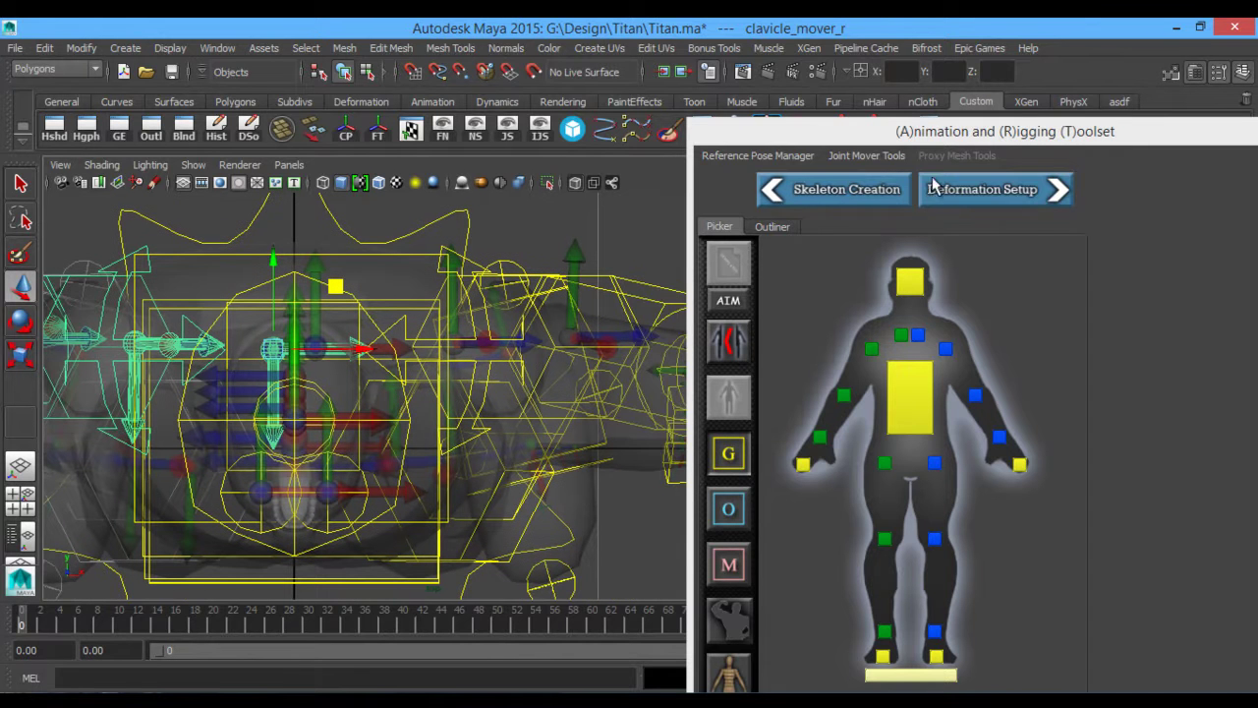
pyautogui.click(918, 337)
pyautogui.moveTo(378, 286); pyautogui.dragTo(381, 342, button='middle')
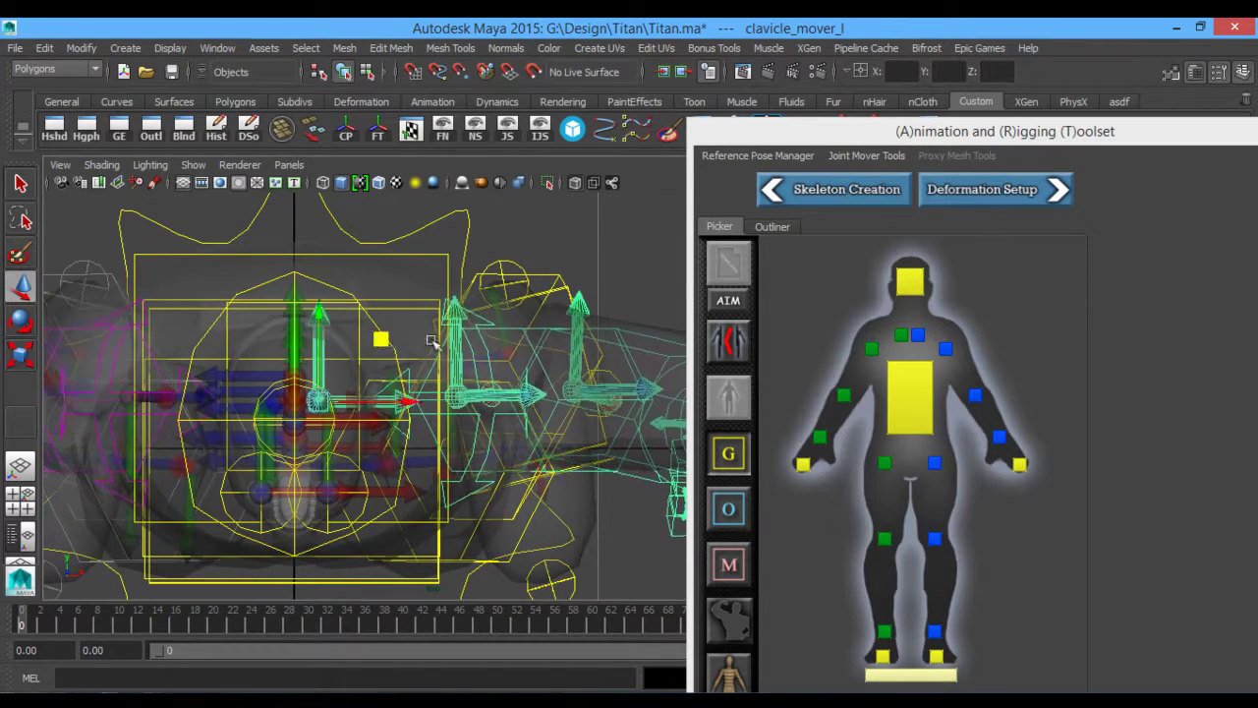
# - Move the left clavicle mover outward from the neck and slightly down in the front view
pyautogui.press('space')
pyautogui.press('space')
pyautogui.keyDown('alt'); pyautogui.moveTo(562, 356); pyautogui.dragTo(536, 370); pyautogui.keyUp('alt')
pyautogui.press('space')
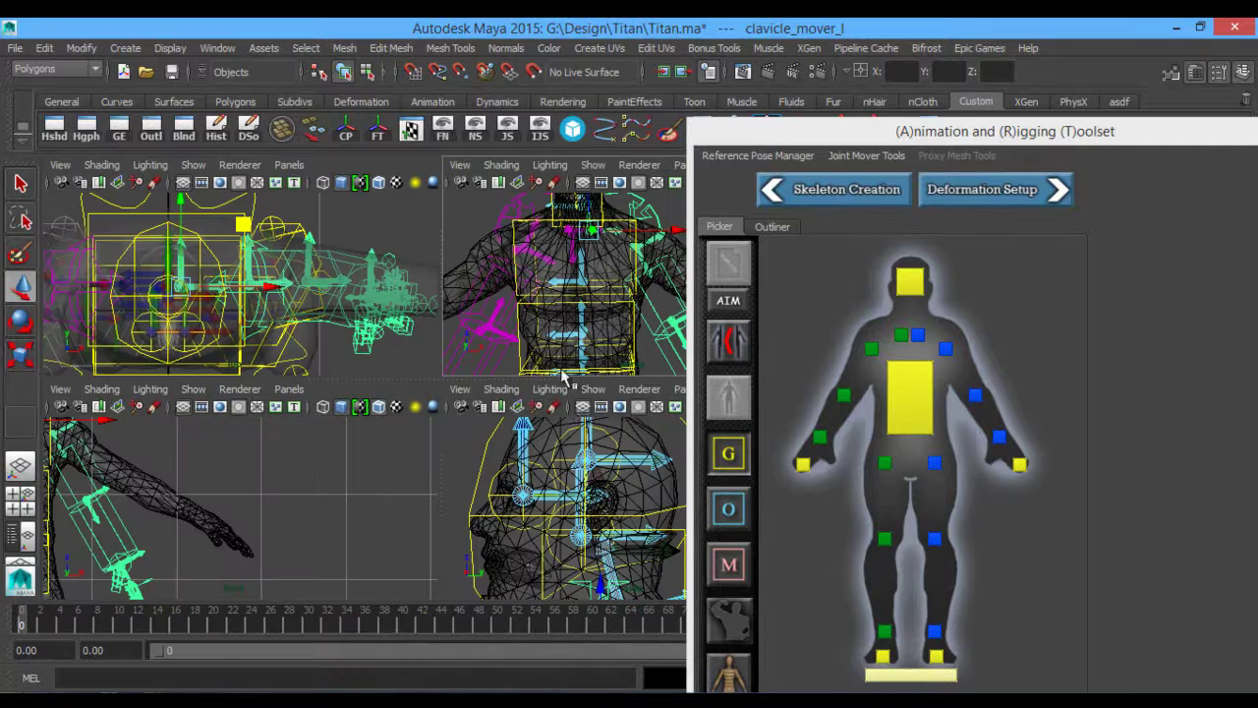
pyautogui.press('space')
pyautogui.keyDown('alt'); pyautogui.moveTo(348, 438); pyautogui.dragTo(619, 503, button='middle'); pyautogui.keyUp('alt')
pyautogui.keyDown('alt'); pyautogui.moveTo(387, 366); pyautogui.dragTo(474, 416, button='right'); pyautogui.keyUp('alt')
pyautogui.keyDown('alt'); pyautogui.moveTo(475, 416); pyautogui.dragTo(528, 467, button='middle'); pyautogui.keyUp('alt')
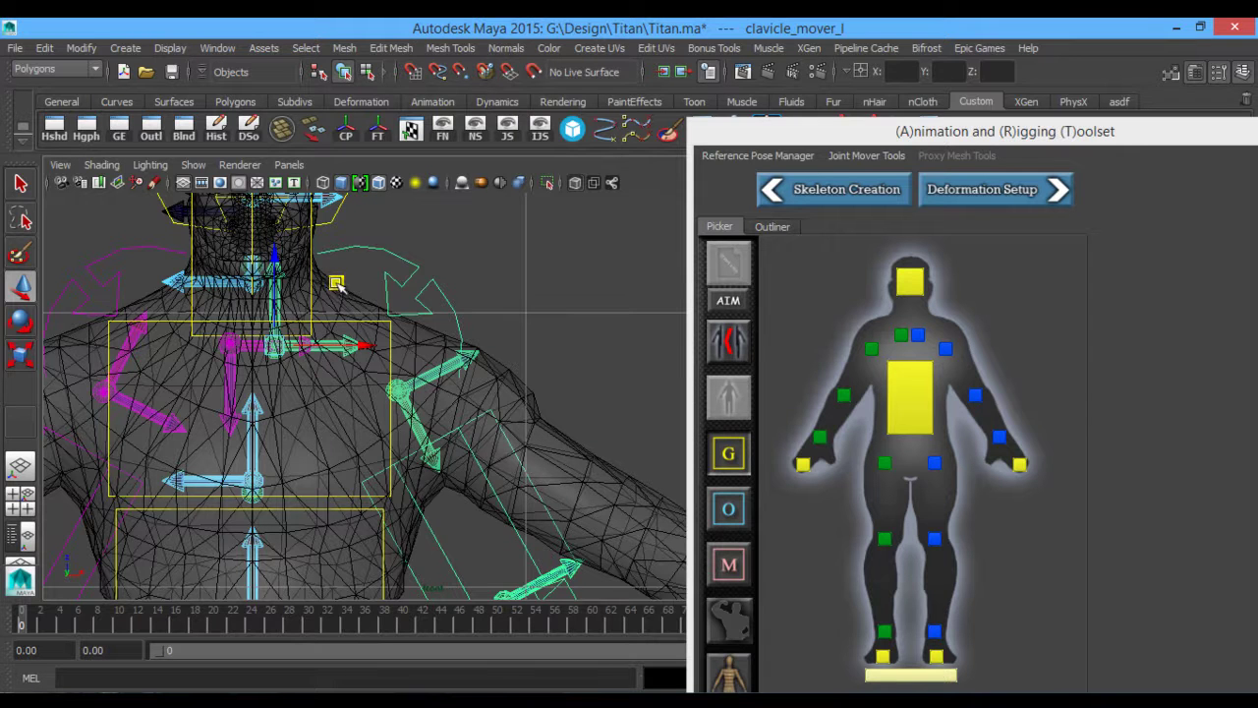
pyautogui.moveTo(338, 284); pyautogui.dragTo(370, 297)
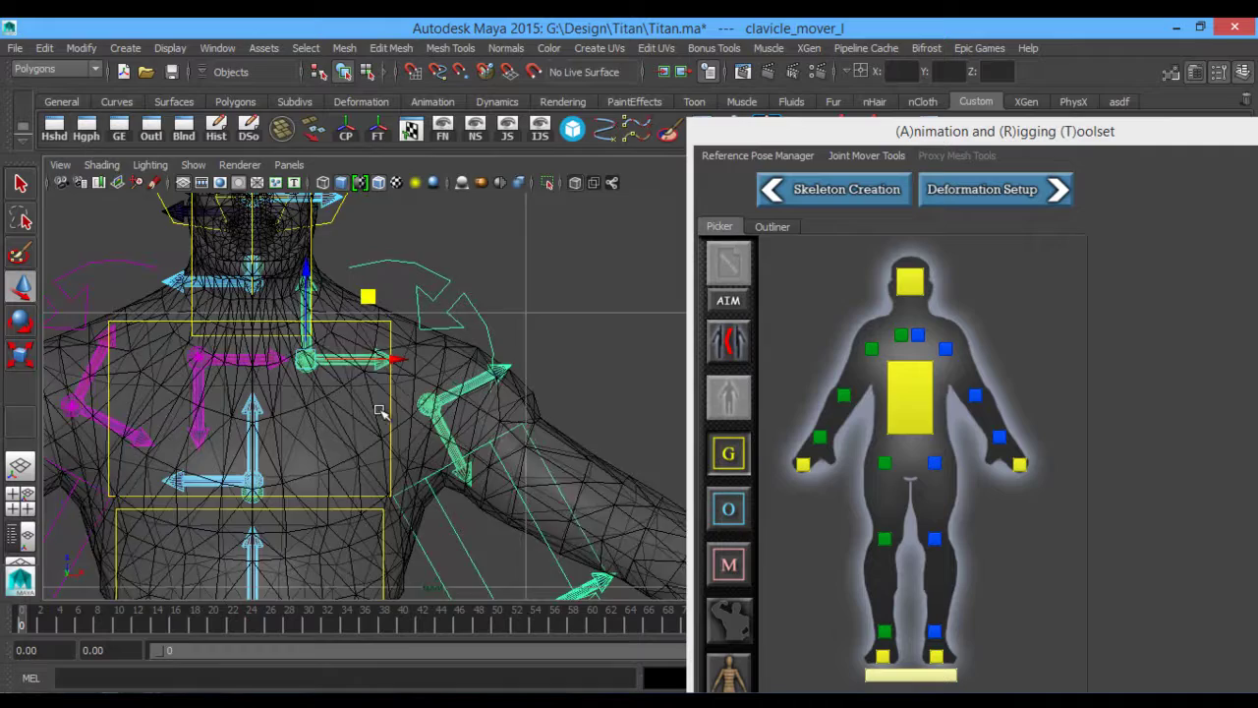
# - Move the Animation and Rigging Toolset window aside to uncover more of the character's left arm in the viewport
pyautogui.keyDown('alt'); pyautogui.moveTo(378, 403); pyautogui.dragTo(338, 350, button='middle'); pyautogui.keyUp('alt')
pyautogui.keyDown('alt'); pyautogui.moveTo(427, 399); pyautogui.dragTo(381, 413, button='right'); pyautogui.keyUp('alt')
pyautogui.keyDown('alt'); pyautogui.moveTo(381, 413); pyautogui.dragTo(300, 388, button='middle'); pyautogui.keyUp('alt')
pyautogui.keyDown('alt'); pyautogui.moveTo(300, 389); pyautogui.dragTo(273, 338, button='right'); pyautogui.keyUp('alt')
pyautogui.keyDown('alt'); pyautogui.moveTo(274, 339); pyautogui.dragTo(402, 416); pyautogui.keyUp('alt')
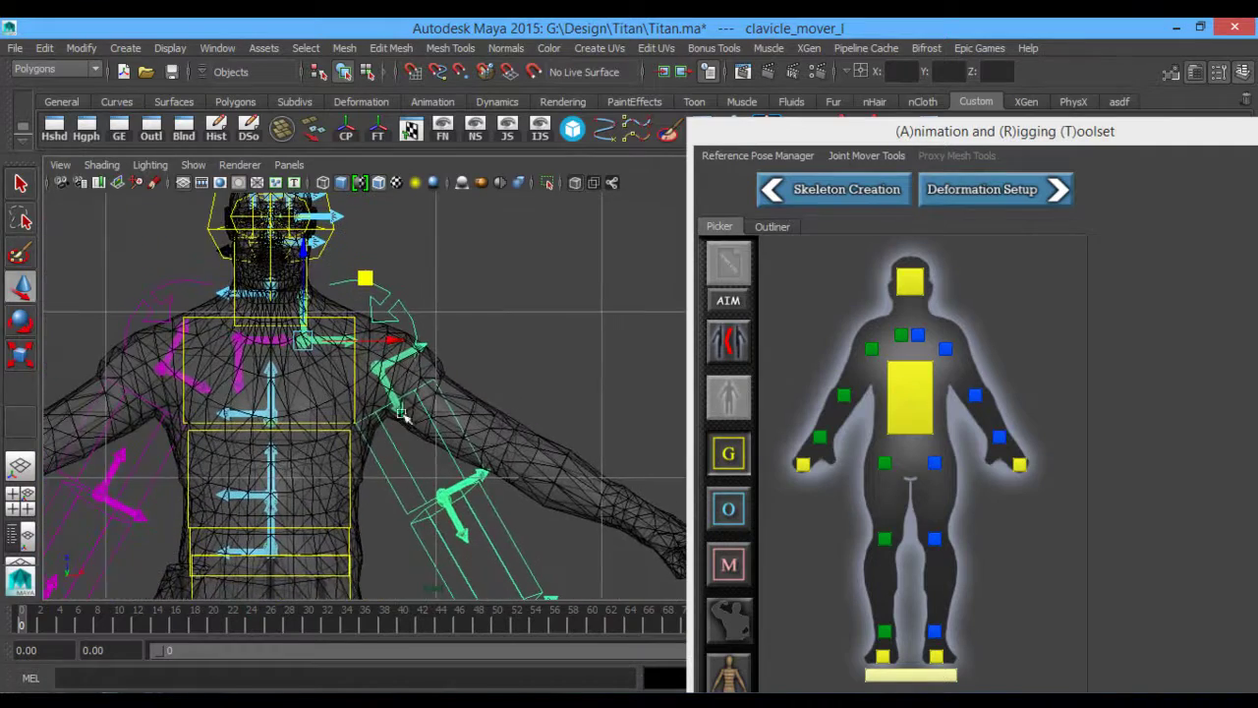
pyautogui.keyDown('alt'); pyautogui.moveTo(538, 337); pyautogui.dragTo(513, 430); pyautogui.keyUp('alt')
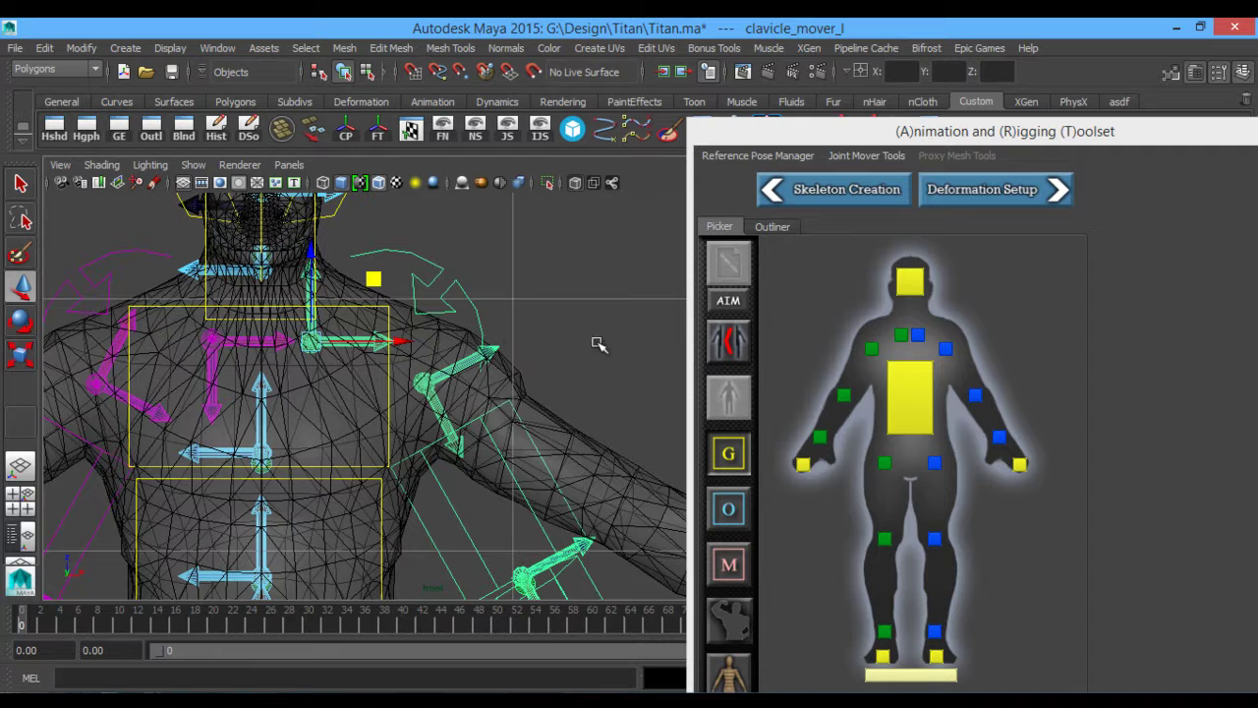
pyautogui.moveTo(808, 149); pyautogui.dragTo(916, 87)
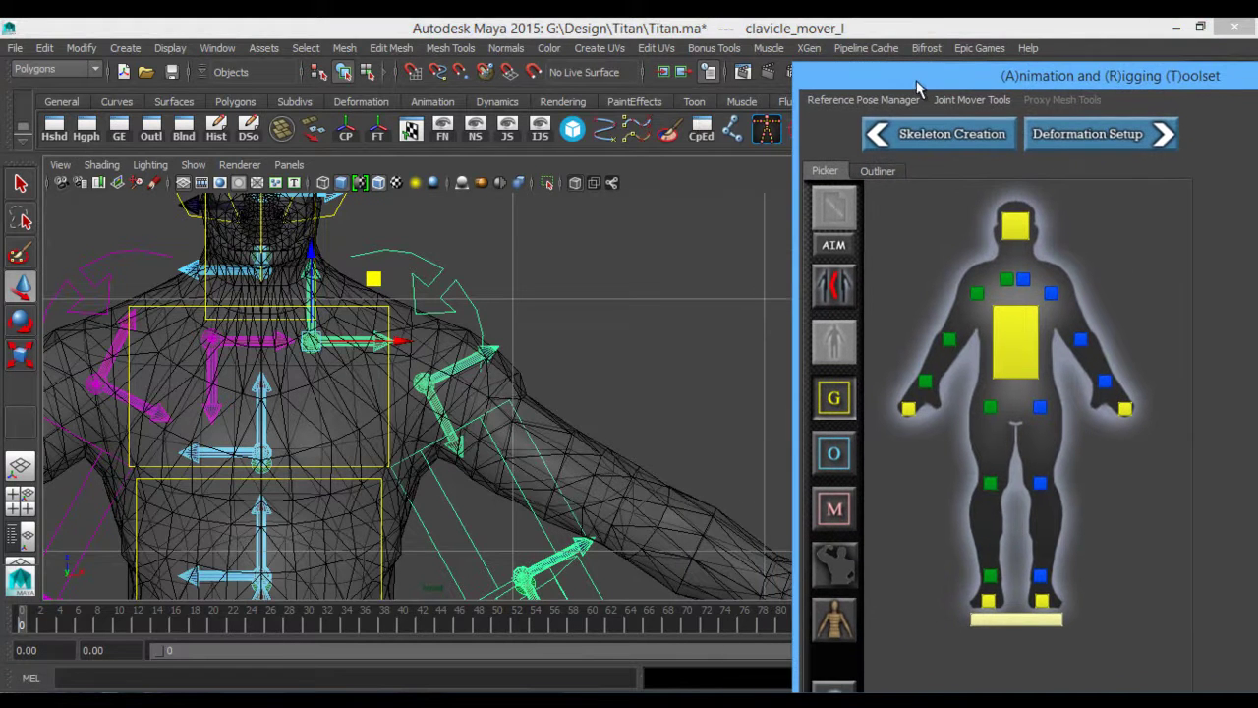
pyautogui.keyDown('alt'); pyautogui.moveTo(588, 326); pyautogui.dragTo(511, 340, button='middle'); pyautogui.keyUp('alt')
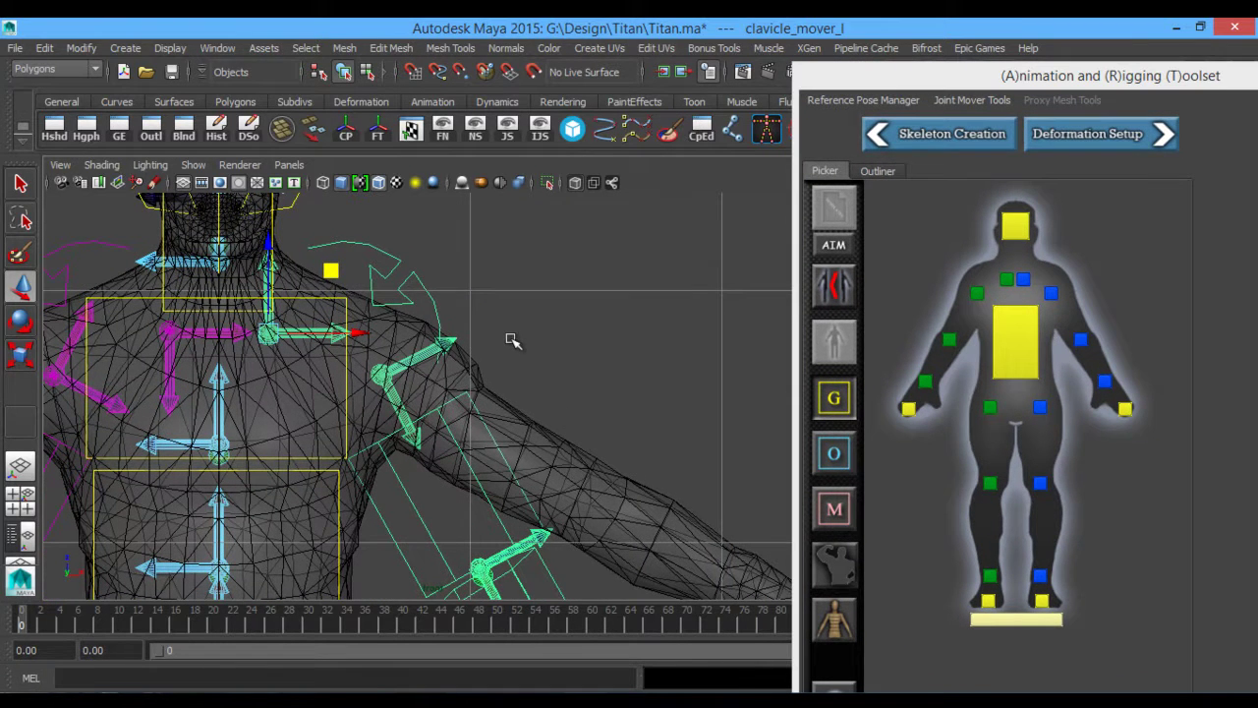
# - Rotate the left upper arm mover upward in the front view until the arm controls line up with the mesh arm
pyautogui.click(1051, 292)
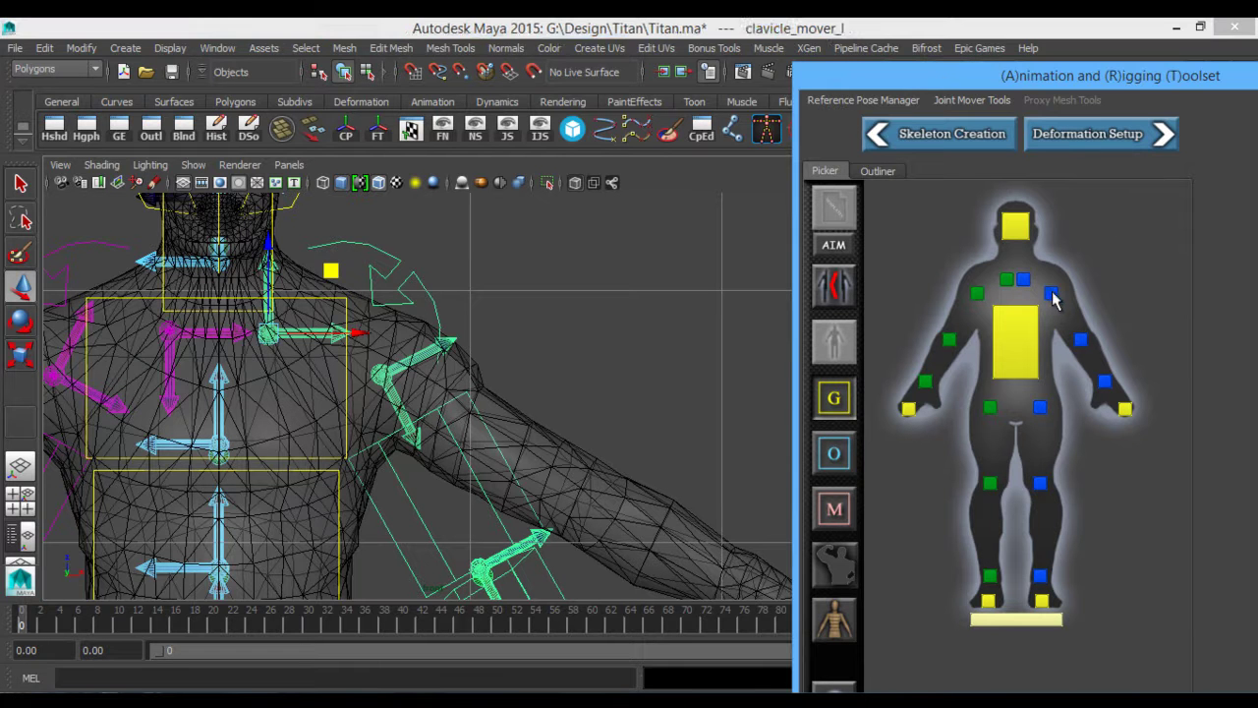
pyautogui.press('e')
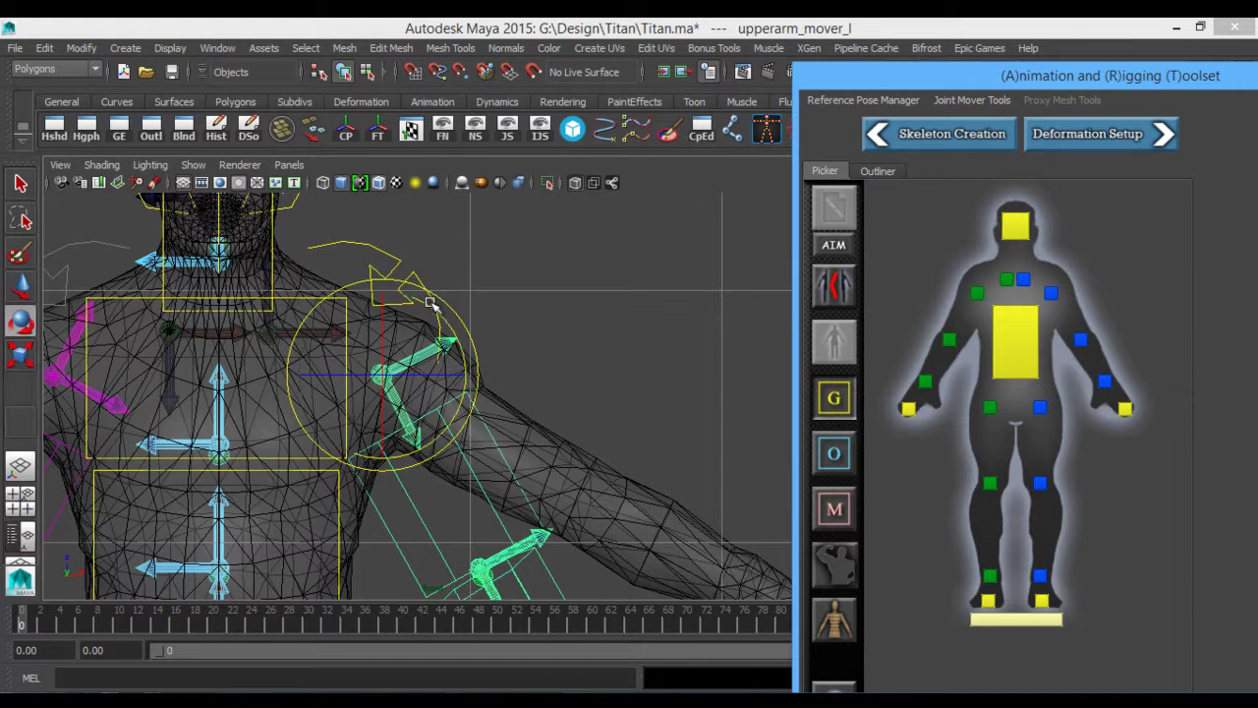
pyautogui.moveTo(426, 303); pyautogui.dragTo(389, 287)
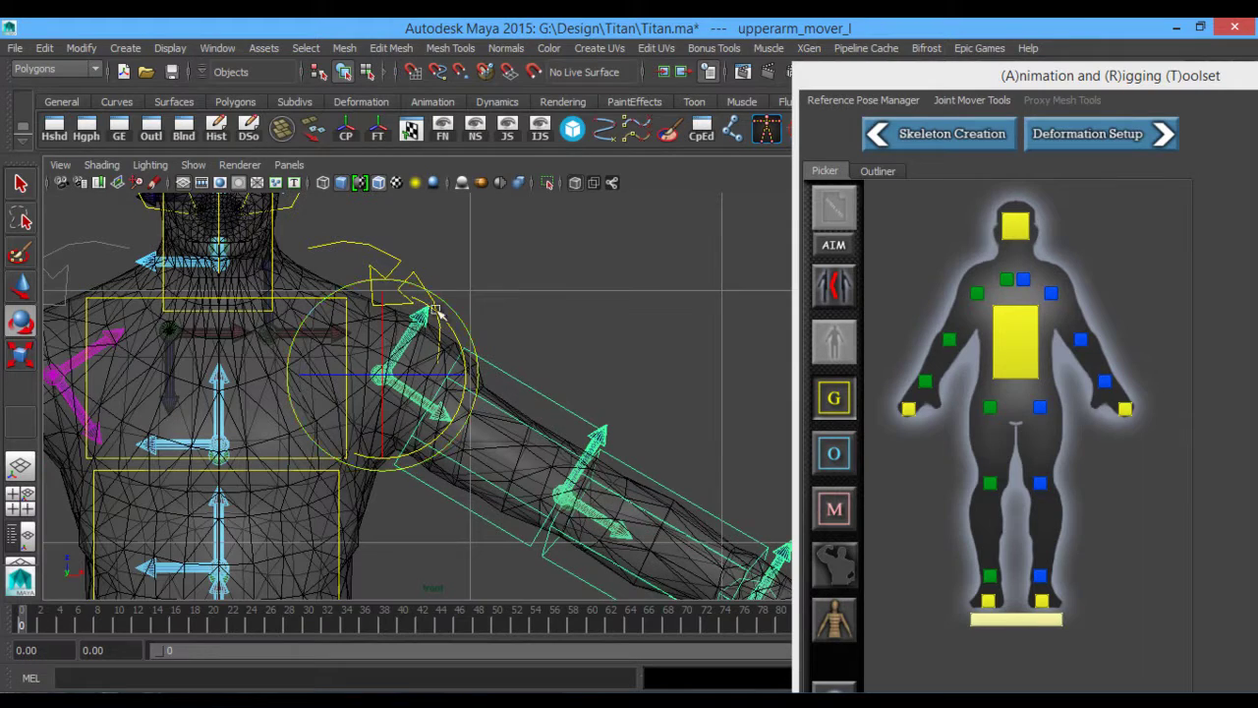
# - Show the offset movers instead of the global movers and select the left upper arm's offset mover
pyautogui.keyDown('alt'); pyautogui.moveTo(429, 377); pyautogui.dragTo(456, 387, button='middle'); pyautogui.keyUp('alt')
pyautogui.press('space')
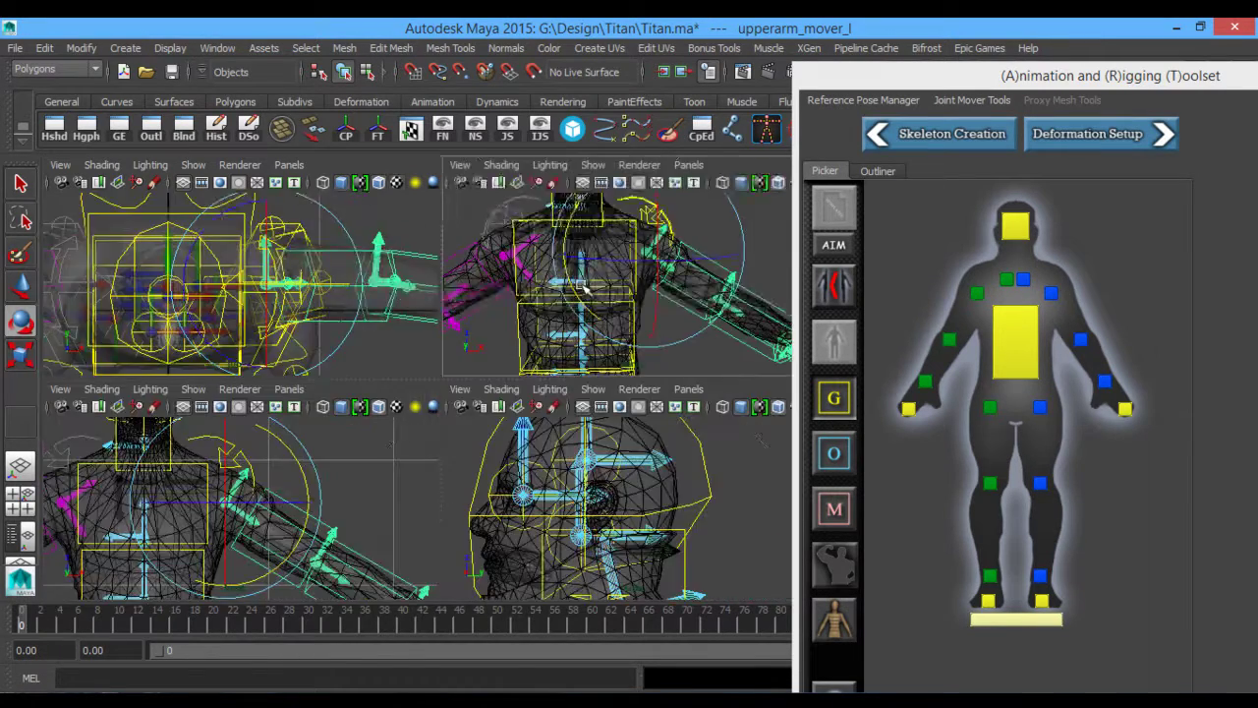
pyautogui.press('space')
pyautogui.keyDown('alt'); pyautogui.moveTo(580, 318); pyautogui.dragTo(481, 368); pyautogui.keyUp('alt')
pyautogui.keyDown('alt'); pyautogui.moveTo(481, 368); pyautogui.dragTo(533, 361, button='middle'); pyautogui.keyUp('alt')
pyautogui.keyDown('alt'); pyautogui.moveTo(531, 360); pyautogui.dragTo(495, 386); pyautogui.keyUp('alt')
pyautogui.moveTo(495, 385)
pyautogui.keyDown('alt'); pyautogui.mouseDown(button='middle')
pyautogui.moveTo(540, 366)
pyautogui.moveTo(505, 377)
pyautogui.mouseUp(button='middle'); pyautogui.keyUp('alt')
pyautogui.keyDown('alt'); pyautogui.moveTo(505, 377); pyautogui.dragTo(598, 413, button='right'); pyautogui.keyUp('alt')
pyautogui.keyDown('alt'); pyautogui.moveTo(532, 385); pyautogui.dragTo(558, 354, button='middle'); pyautogui.keyUp('alt')
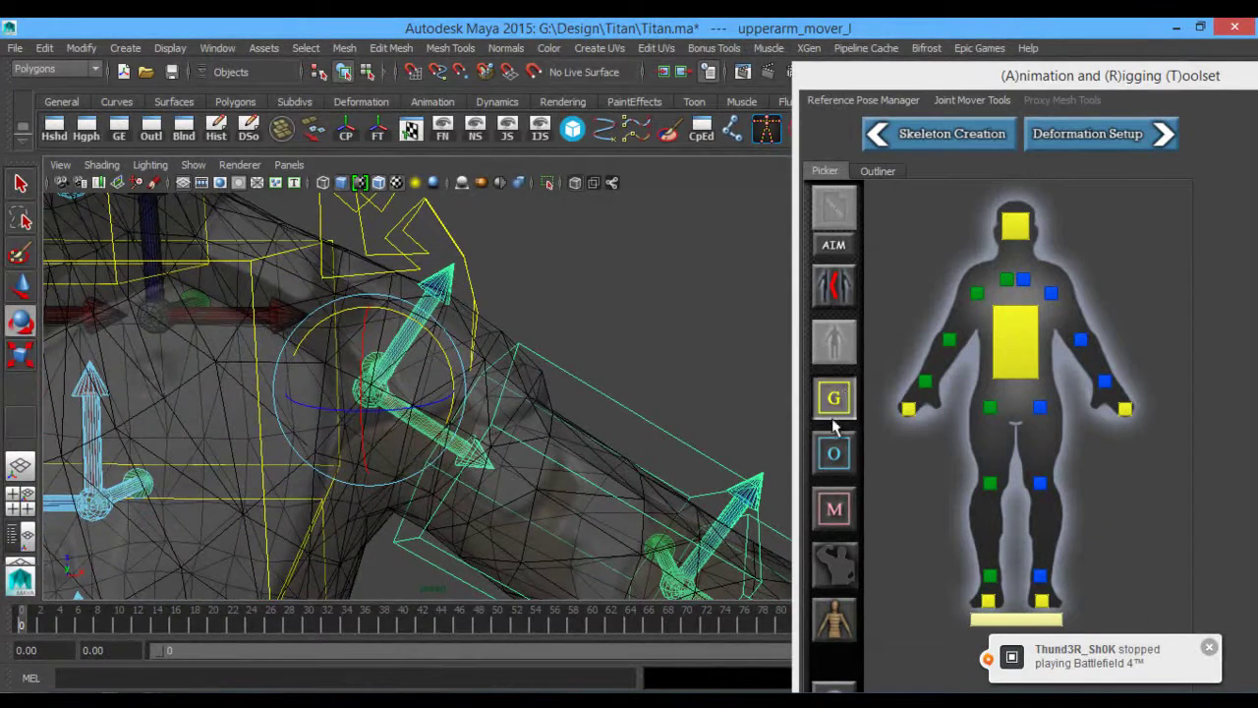
pyautogui.click(462, 371)
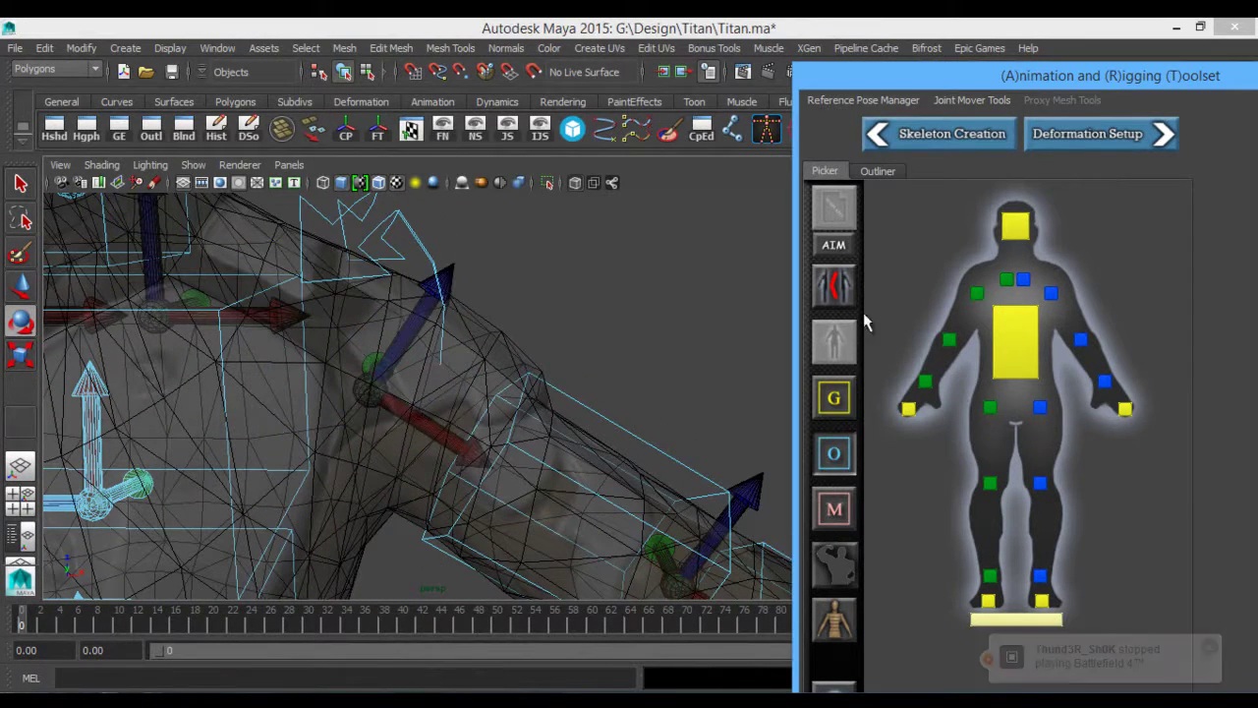
pyautogui.click(1047, 293)
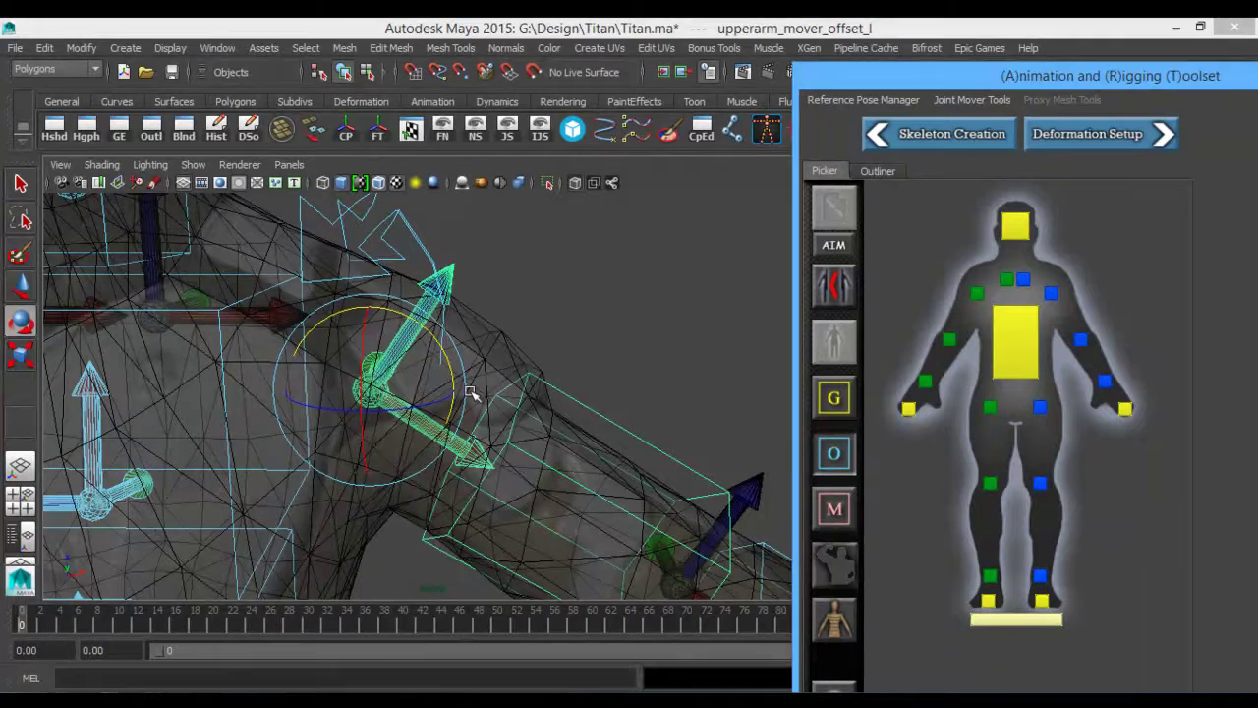
# - Try moving and rotating the left upper arm's offset mover independently of the forearm
pyautogui.press('w')
pyautogui.moveTo(462, 389)
pyautogui.mouseDown()
pyautogui.moveTo(582, 393)
pyautogui.moveTo(480, 405)
pyautogui.mouseUp()
pyautogui.hotkey('ctrl', 'z')
pyautogui.press('e')
pyautogui.keyDown('alt'); pyautogui.moveTo(423, 344); pyautogui.dragTo(438, 401); pyautogui.keyUp('alt')
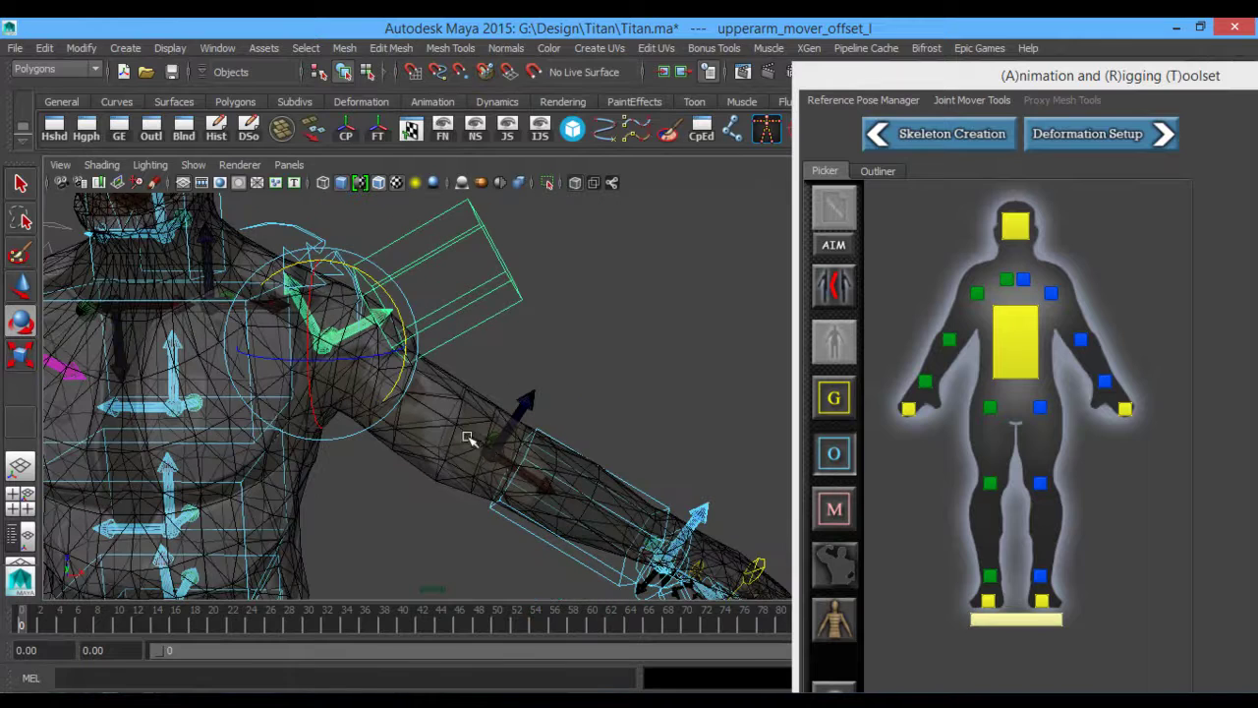
# - Check the arm with the global movers shown, and undo back through the offset mover's test rotation
pyautogui.click(906, 405)
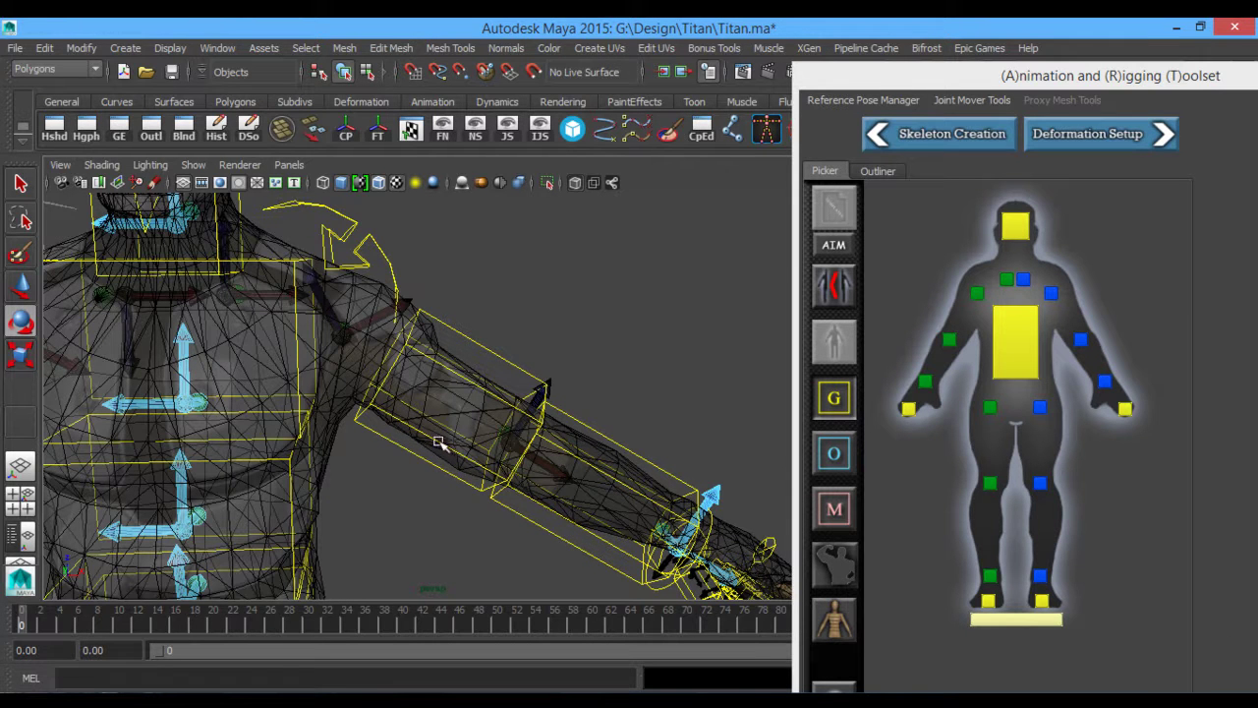
pyautogui.keyDown('alt'); pyautogui.moveTo(339, 397); pyautogui.dragTo(525, 403); pyautogui.keyUp('alt')
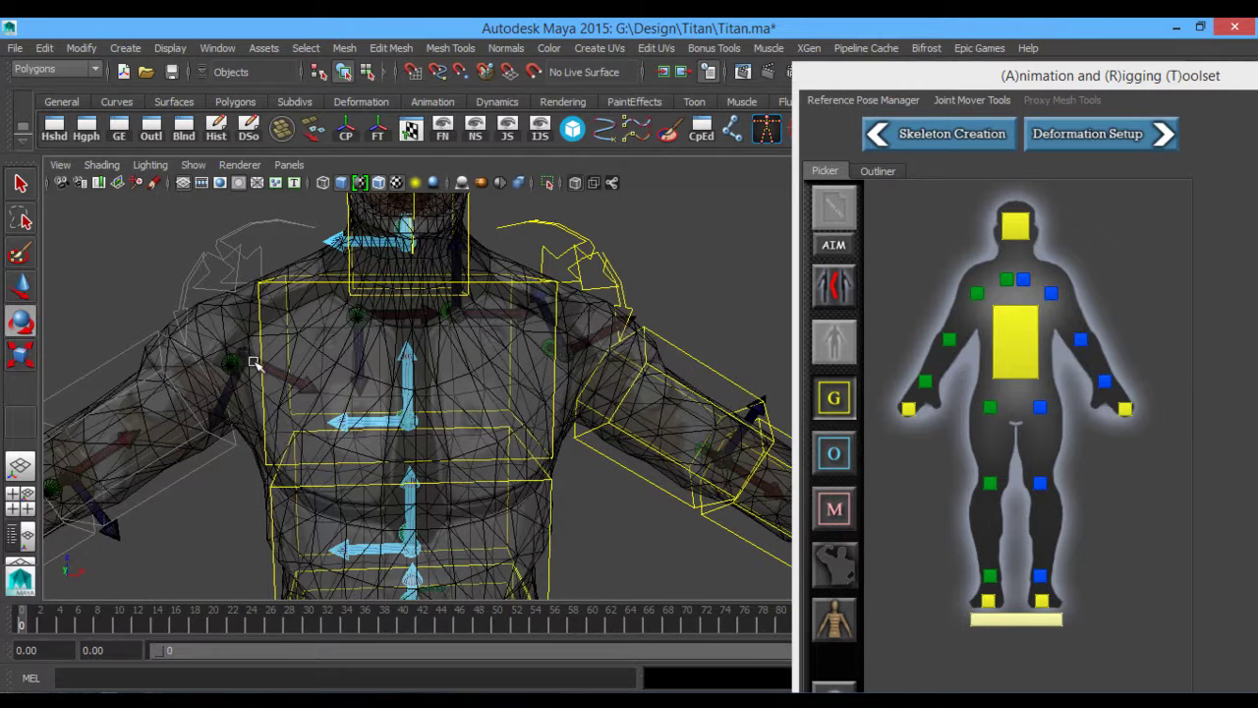
pyautogui.keyDown('alt'); pyautogui.moveTo(632, 370); pyautogui.dragTo(551, 383, button='middle'); pyautogui.keyUp('alt')
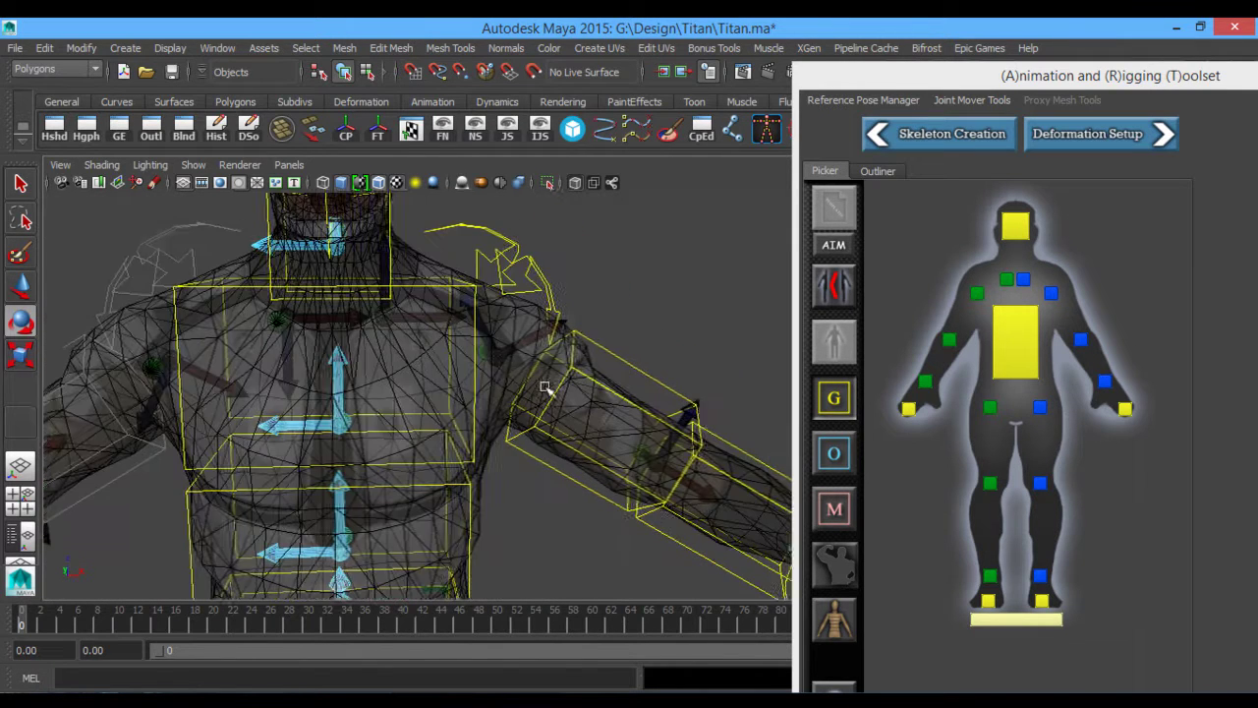
pyautogui.hotkey('ctrl', 'z')
pyautogui.hotkey('ctrl', 'z')
pyautogui.hotkey('ctrl', 'z')
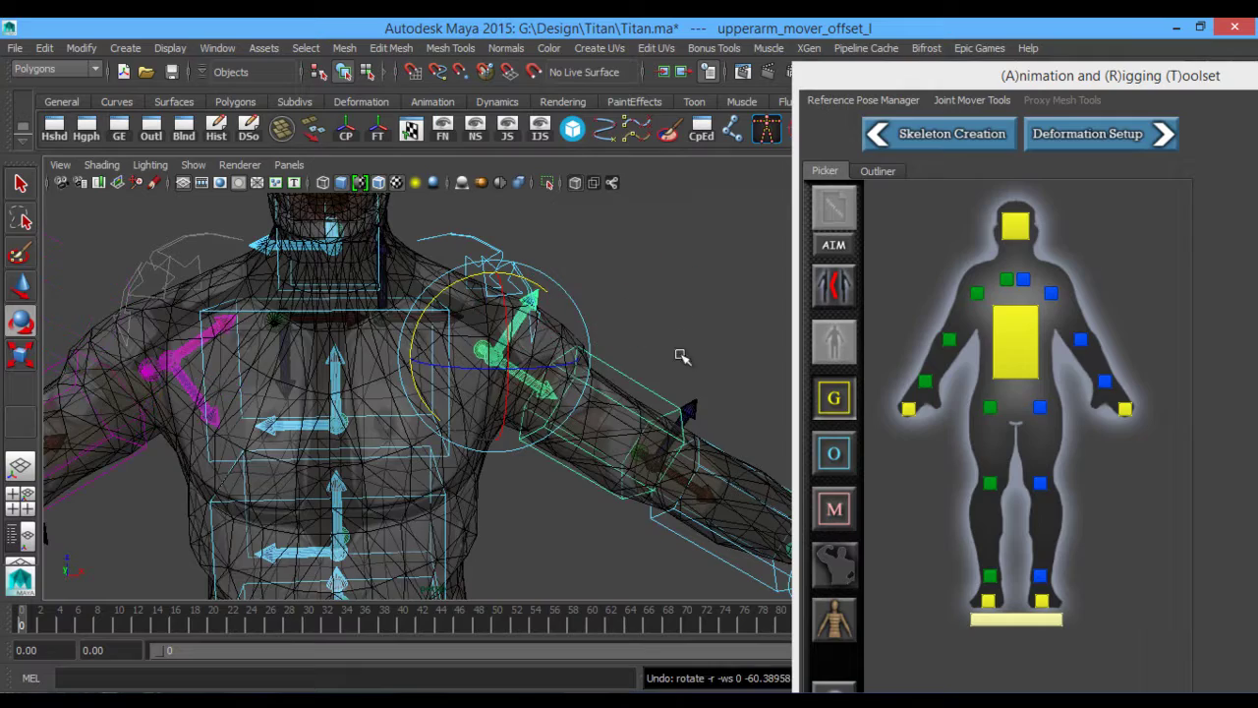
# - Examine how the left shoulder, elbow and forearm joints fit the mesh in the perspective and front views
pyautogui.keyDown('alt'); pyautogui.moveTo(682, 356); pyautogui.dragTo(586, 478); pyautogui.keyUp('alt')
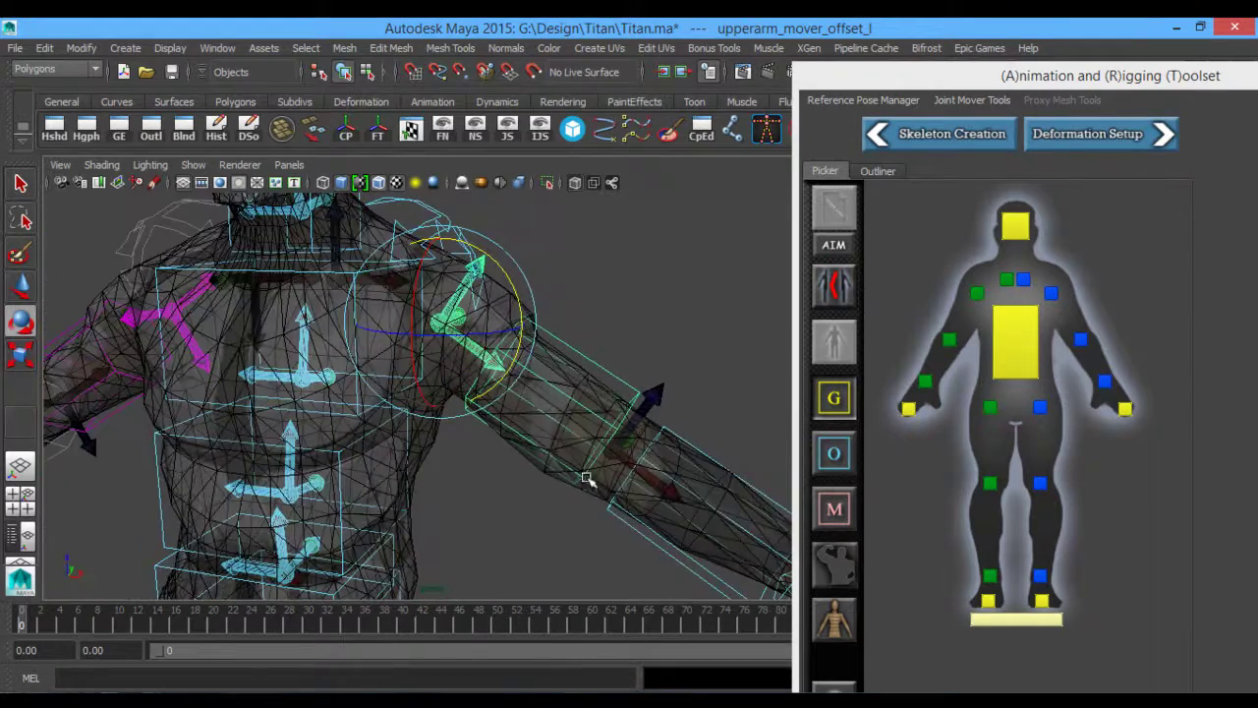
pyautogui.keyDown('alt'); pyautogui.moveTo(480, 316); pyautogui.dragTo(430, 344); pyautogui.keyUp('alt')
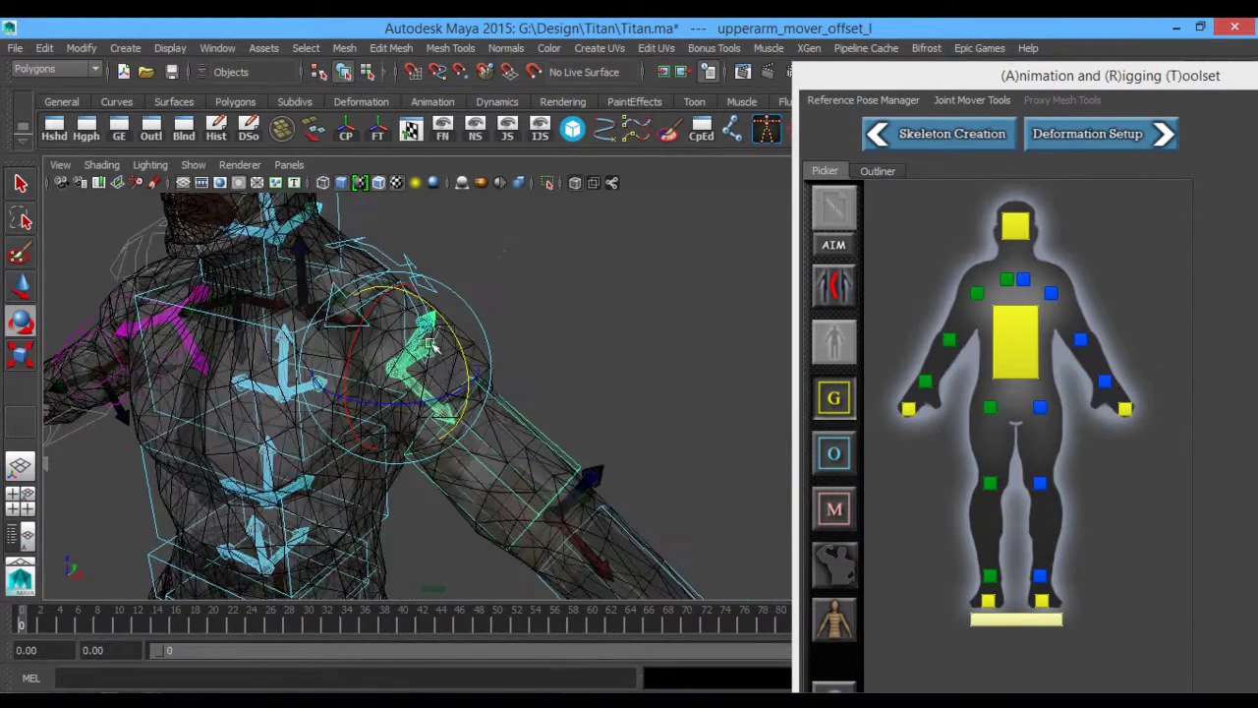
pyautogui.click(568, 356)
pyautogui.keyDown('alt'); pyautogui.moveTo(590, 407); pyautogui.dragTo(632, 417, button='middle'); pyautogui.keyUp('alt')
pyautogui.scroll(5, 640, 427)
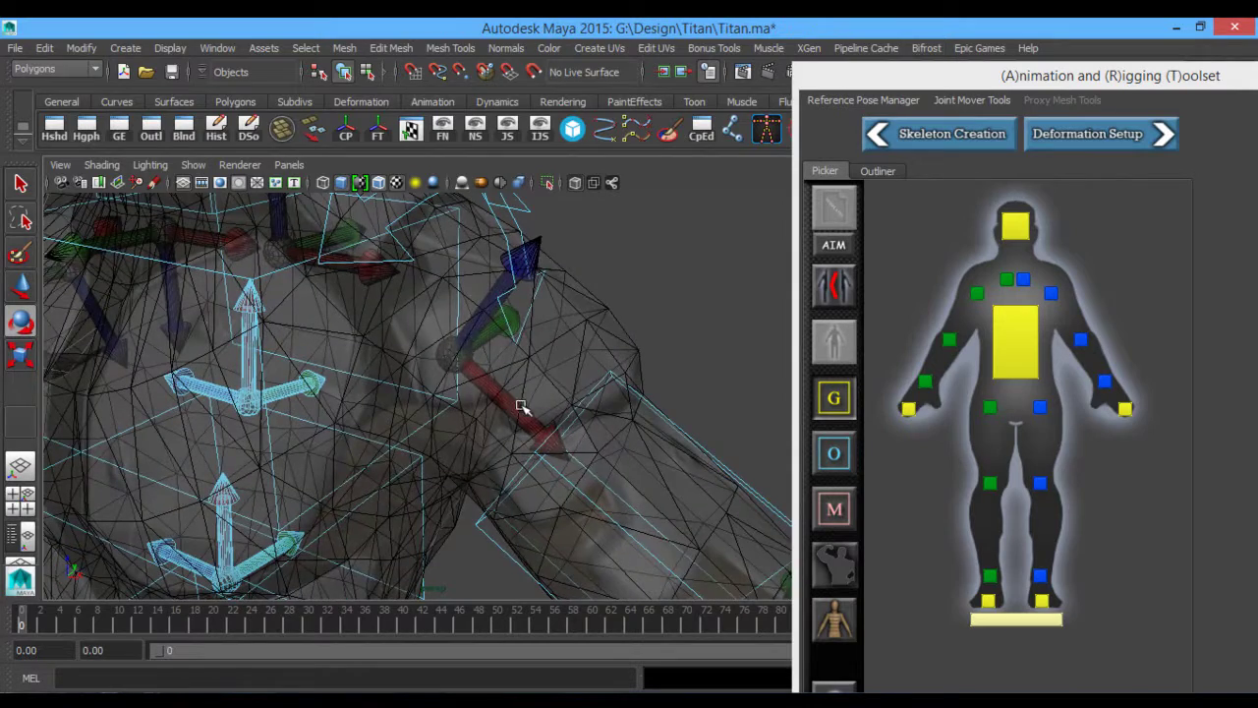
pyautogui.keyDown('alt'); pyautogui.moveTo(570, 483); pyautogui.dragTo(436, 364); pyautogui.keyUp('alt')
pyautogui.keyDown('alt'); pyautogui.moveTo(441, 426); pyautogui.dragTo(532, 341); pyautogui.keyUp('alt')
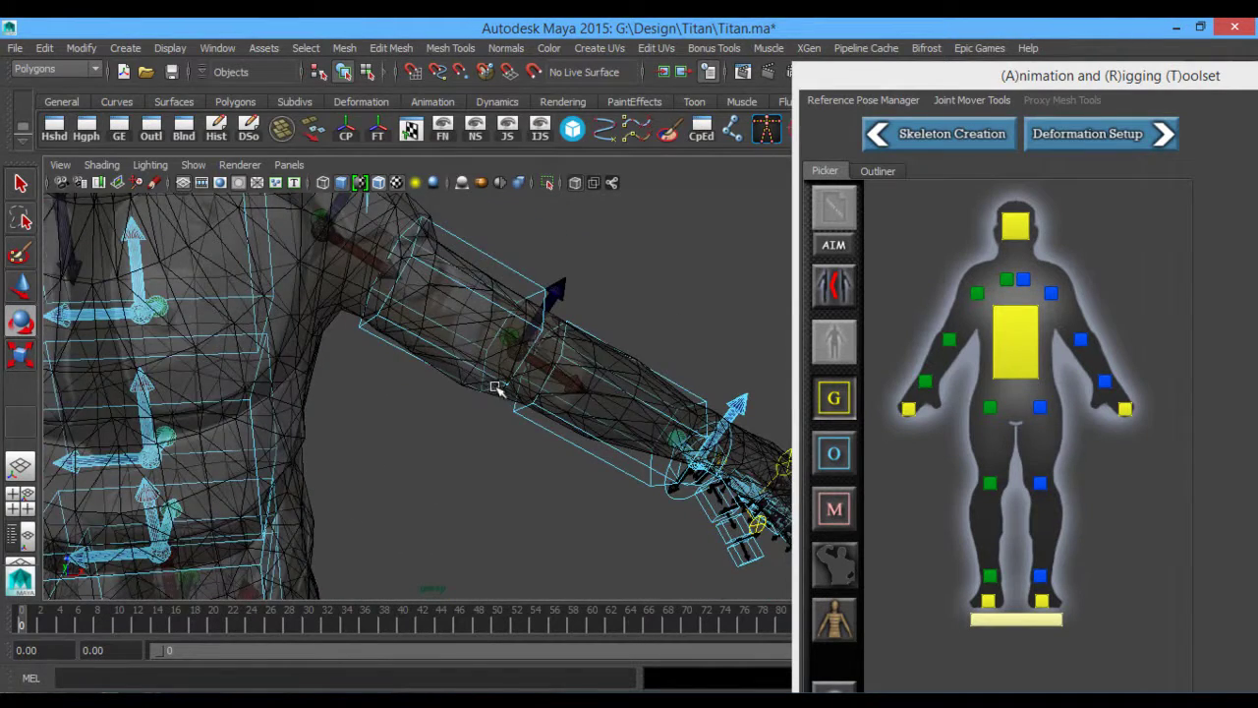
pyautogui.keyDown('alt'); pyautogui.moveTo(497, 386); pyautogui.dragTo(511, 410); pyautogui.keyUp('alt')
pyautogui.press('space')
pyautogui.press('space')
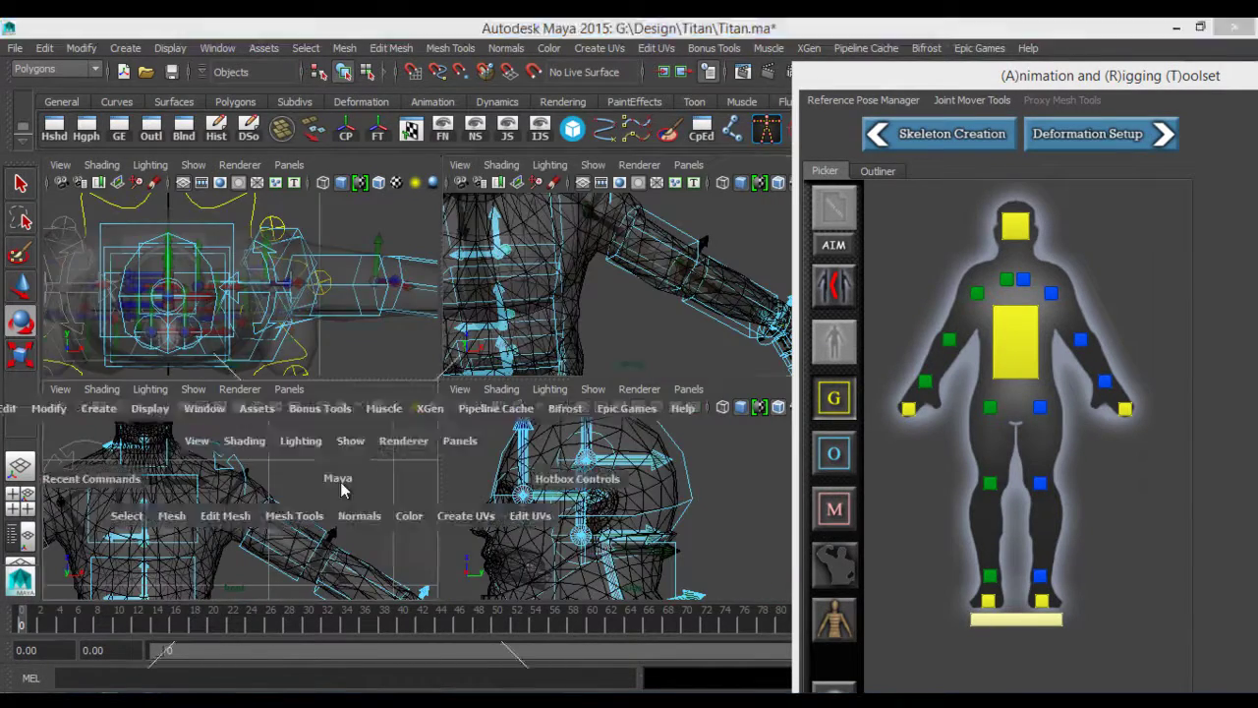
pyautogui.keyDown('alt'); pyautogui.moveTo(421, 481); pyautogui.dragTo(426, 419); pyautogui.keyUp('alt')
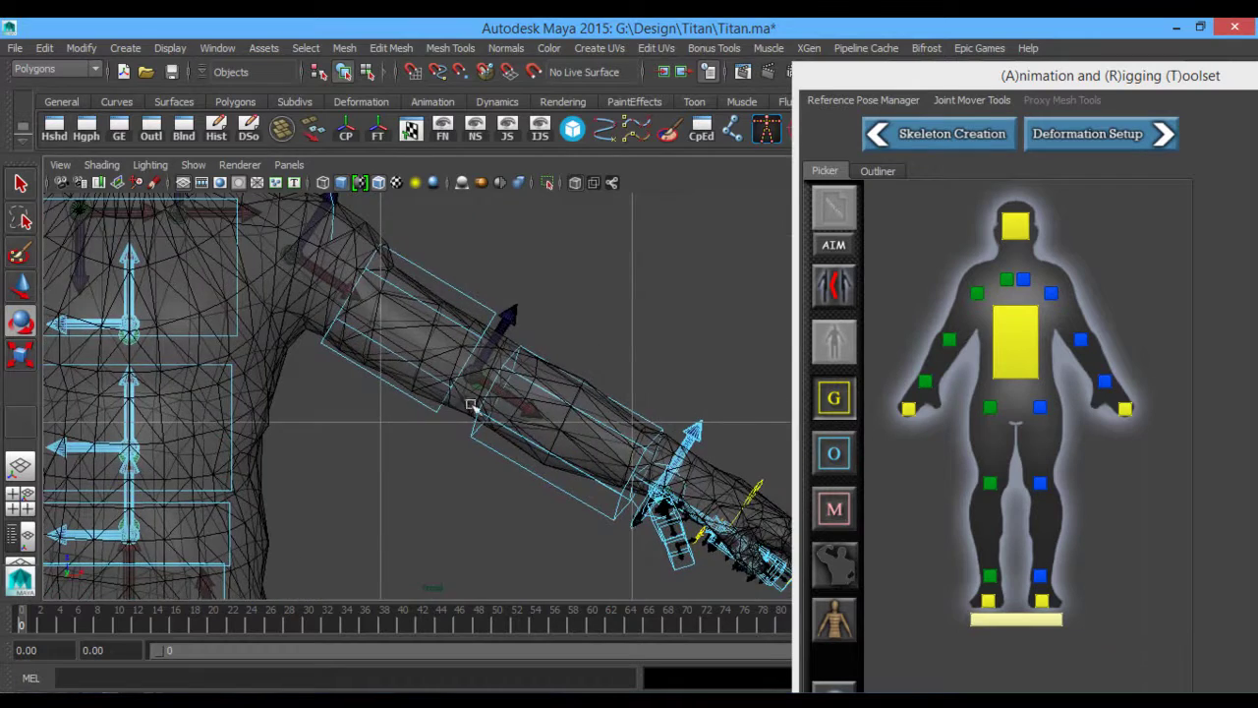
# - Check the left arm's joint placement against the mesh in the front, side and perspective views
pyautogui.press('space')
pyautogui.press('space')
pyautogui.keyDown('alt'); pyautogui.moveTo(576, 506); pyautogui.dragTo(526, 241, button='middle'); pyautogui.keyUp('alt')
pyautogui.keyDown('alt'); pyautogui.moveTo(537, 455); pyautogui.dragTo(253, 415, button='right'); pyautogui.keyUp('alt')
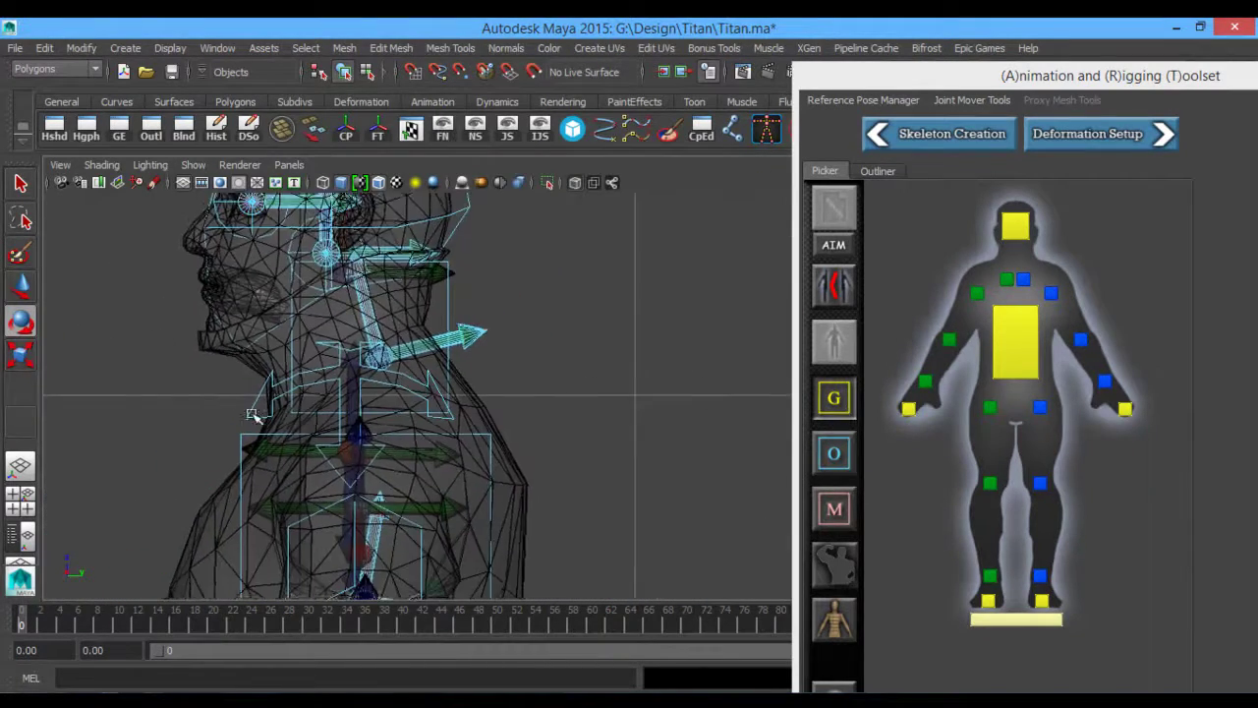
pyautogui.keyDown('alt'); pyautogui.moveTo(346, 512); pyautogui.dragTo(368, 236, button='middle'); pyautogui.keyUp('alt')
pyautogui.keyDown('alt'); pyautogui.moveTo(387, 443); pyautogui.dragTo(439, 410, button='middle'); pyautogui.keyUp('alt')
pyautogui.press('space')
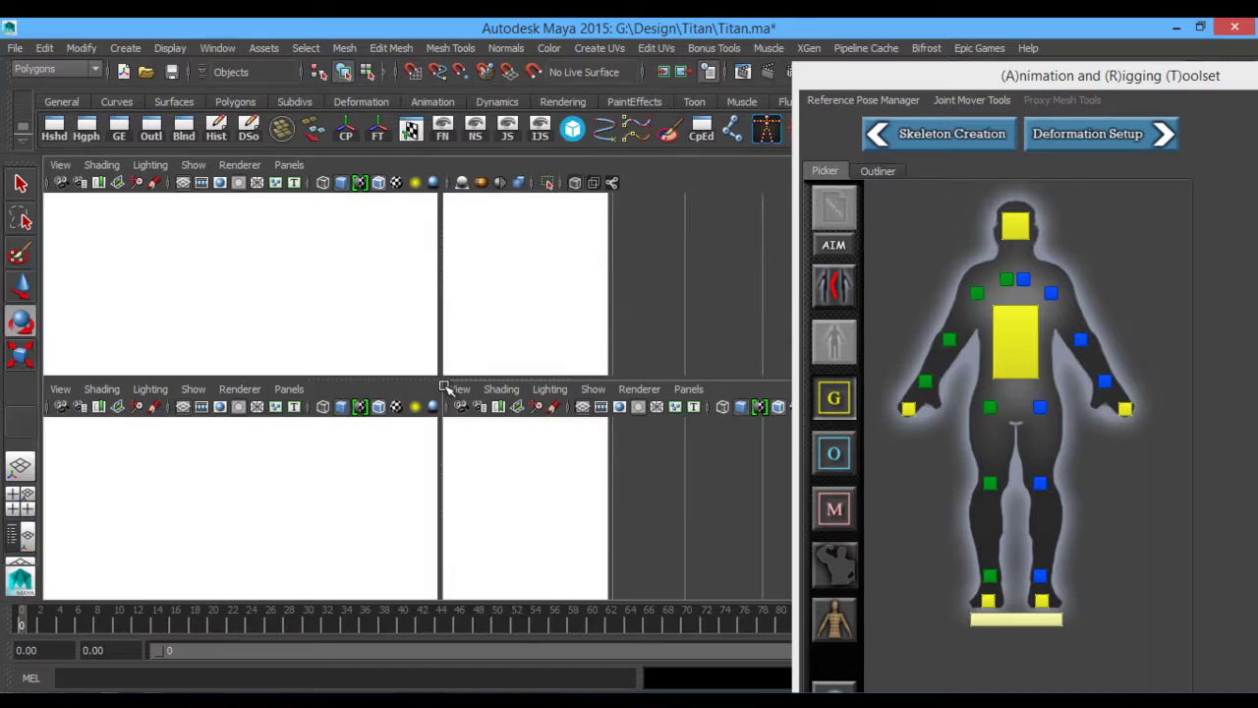
pyautogui.press('space')
pyautogui.keyDown('alt'); pyautogui.moveTo(531, 340); pyautogui.dragTo(241, 308, button='middle'); pyautogui.keyUp('alt')
pyautogui.press('space')
pyautogui.press('space')
pyautogui.keyDown('alt'); pyautogui.moveTo(576, 374); pyautogui.dragTo(502, 328); pyautogui.keyUp('alt')
# - Select the left upper arm's global mover and rotate it slightly to line up with the arm mesh
pyautogui.press('w')
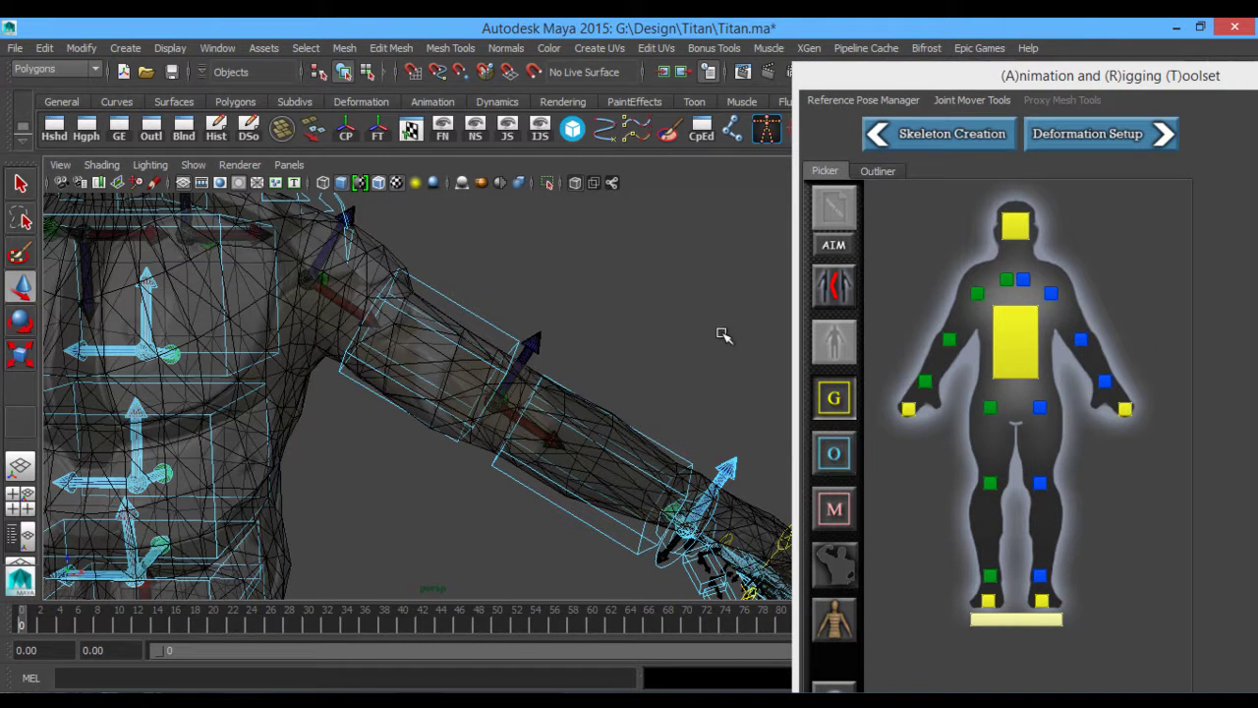
pyautogui.click(1051, 293)
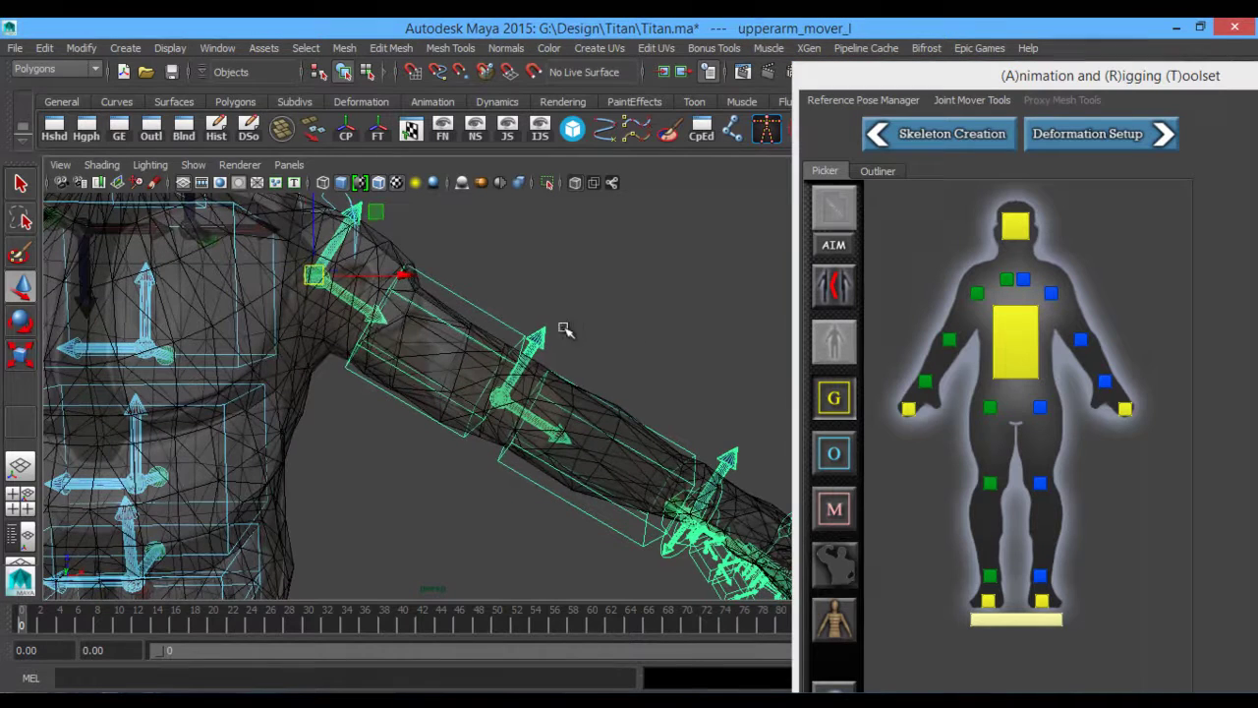
pyautogui.press('e')
pyautogui.moveTo(383, 242); pyautogui.dragTo(387, 239)
pyautogui.keyDown('alt'); pyautogui.moveTo(633, 415); pyautogui.dragTo(548, 327, button='middle'); pyautogui.keyUp('alt')
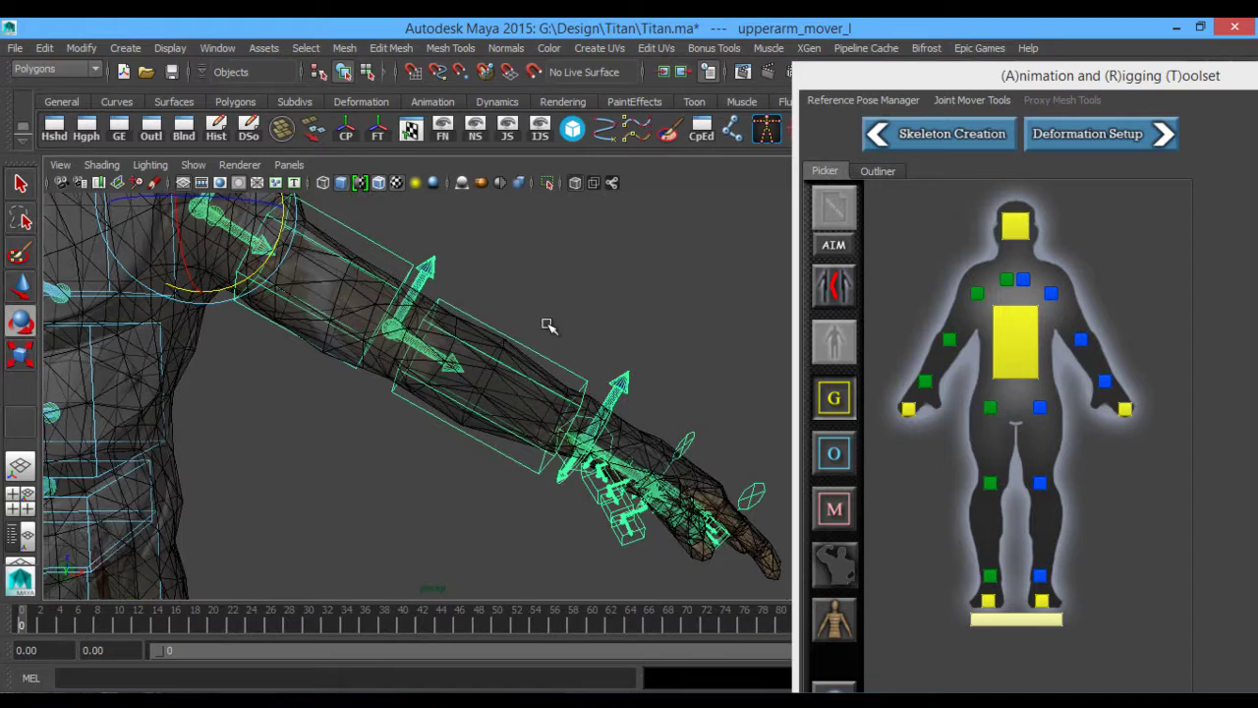
# - Rotate the left lower arm's global mover to align it with the forearm and hand mesh
pyautogui.click(423, 299)
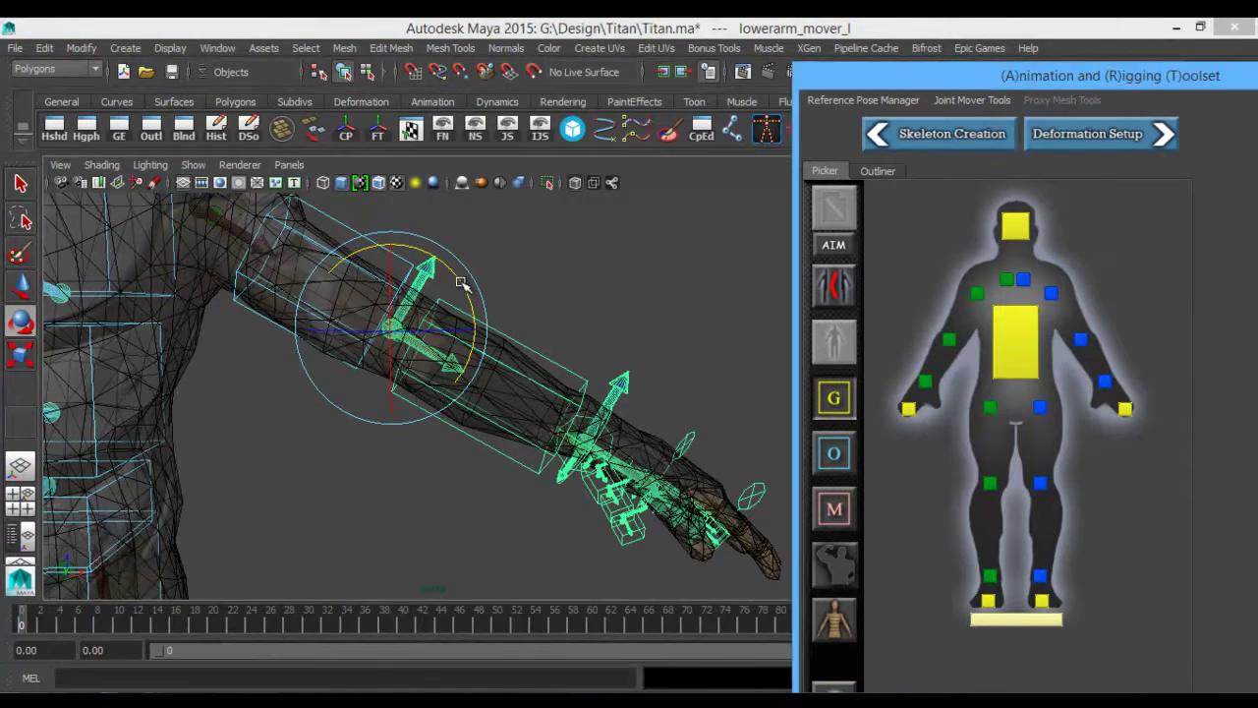
pyautogui.moveTo(462, 283); pyautogui.dragTo(594, 369)
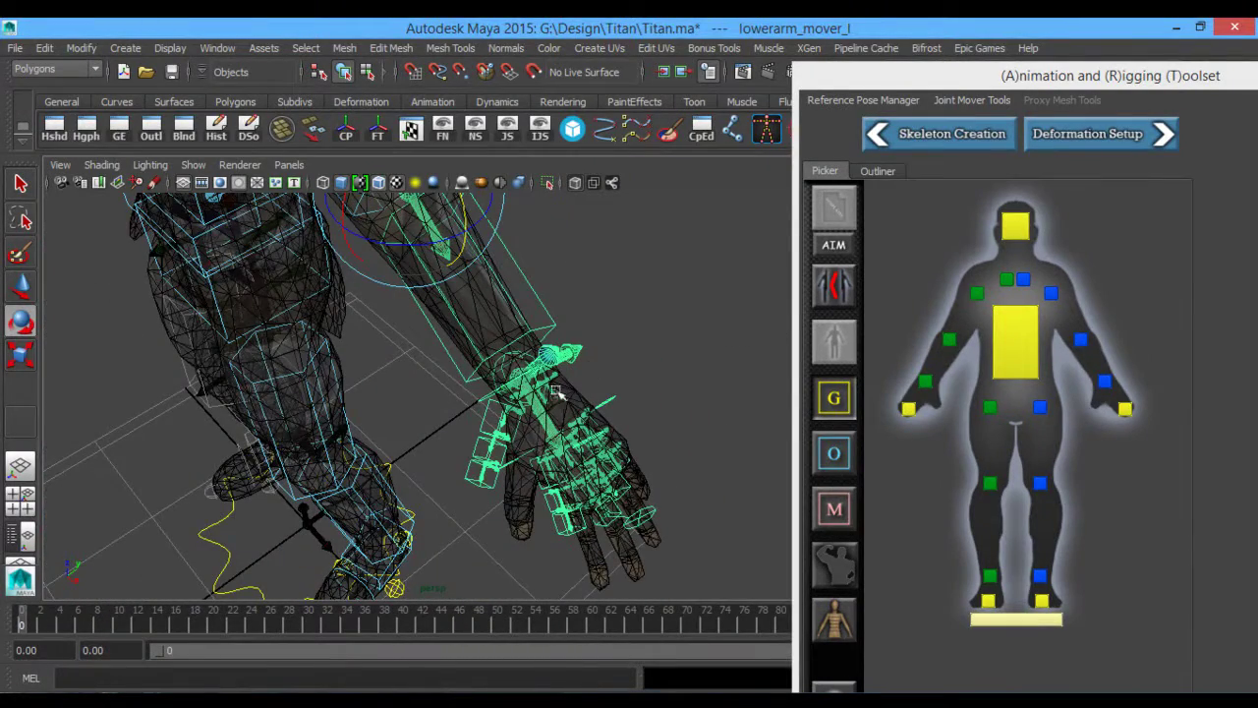
pyautogui.press('space')
pyautogui.press('space')
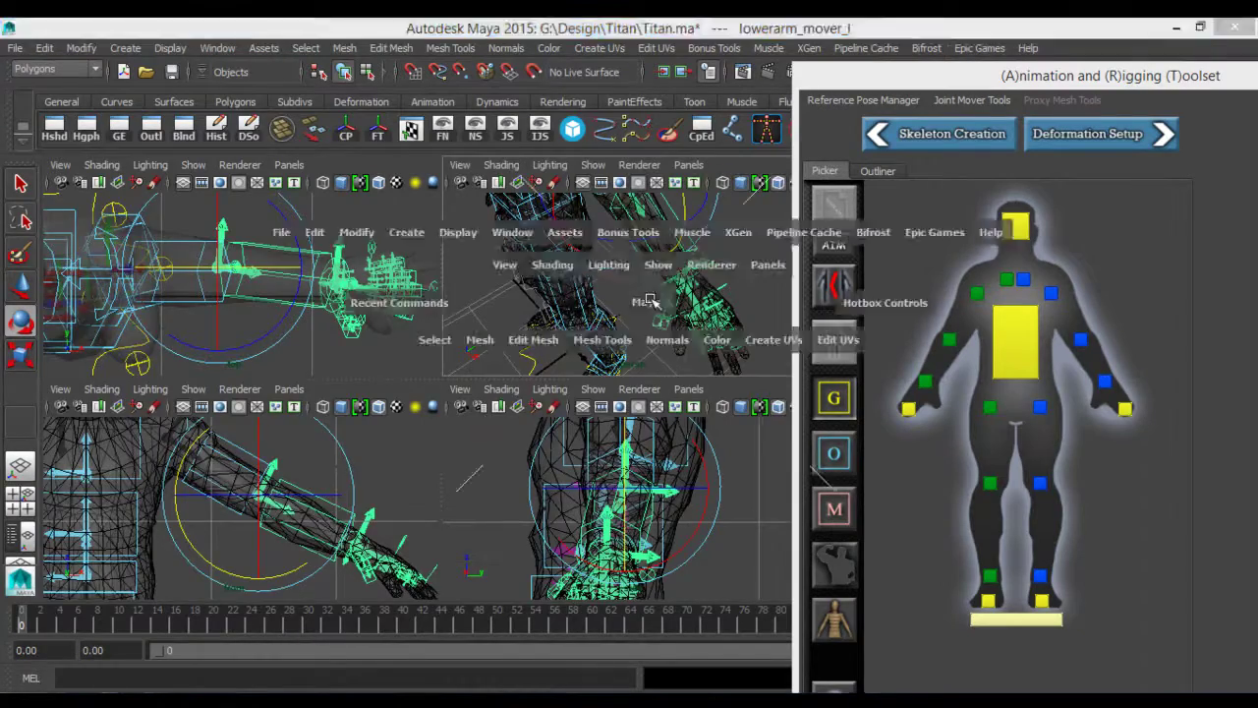
pyautogui.keyDown('alt'); pyautogui.moveTo(584, 281); pyautogui.dragTo(517, 327); pyautogui.keyUp('alt')
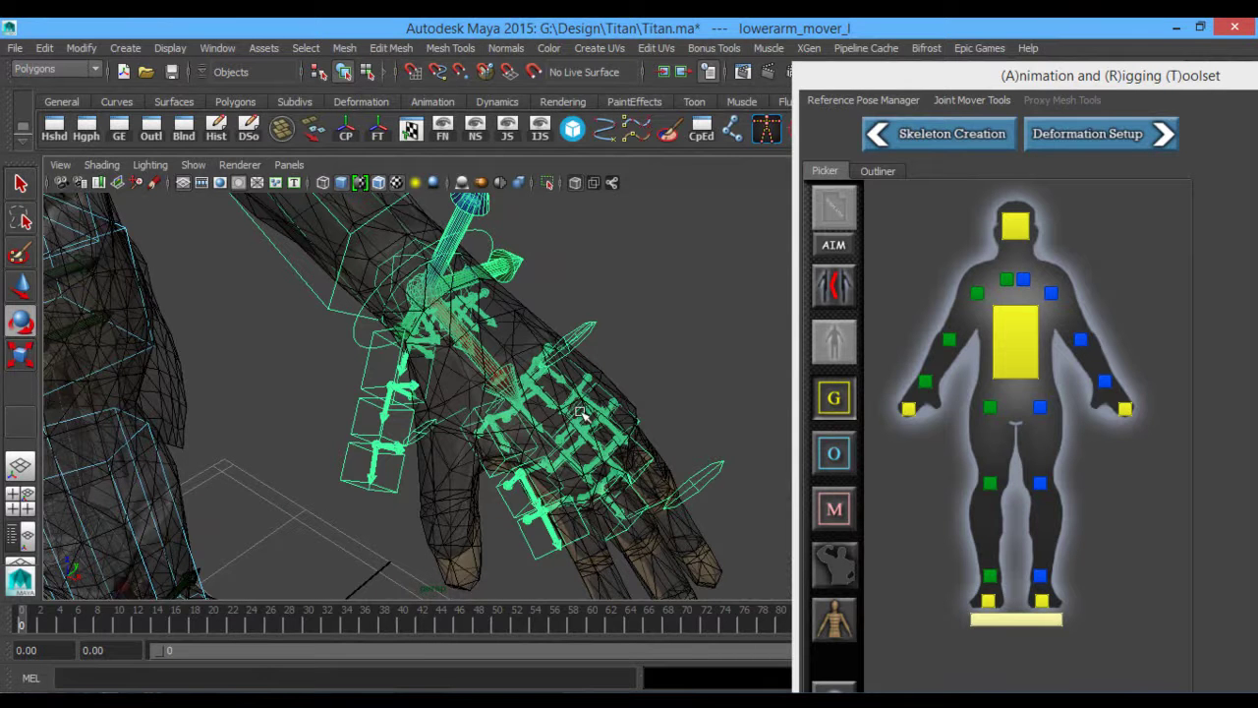
# - Show the left hand's joint movers in the picker and select the thumb's base mover for moving
pyautogui.click(366, 387)
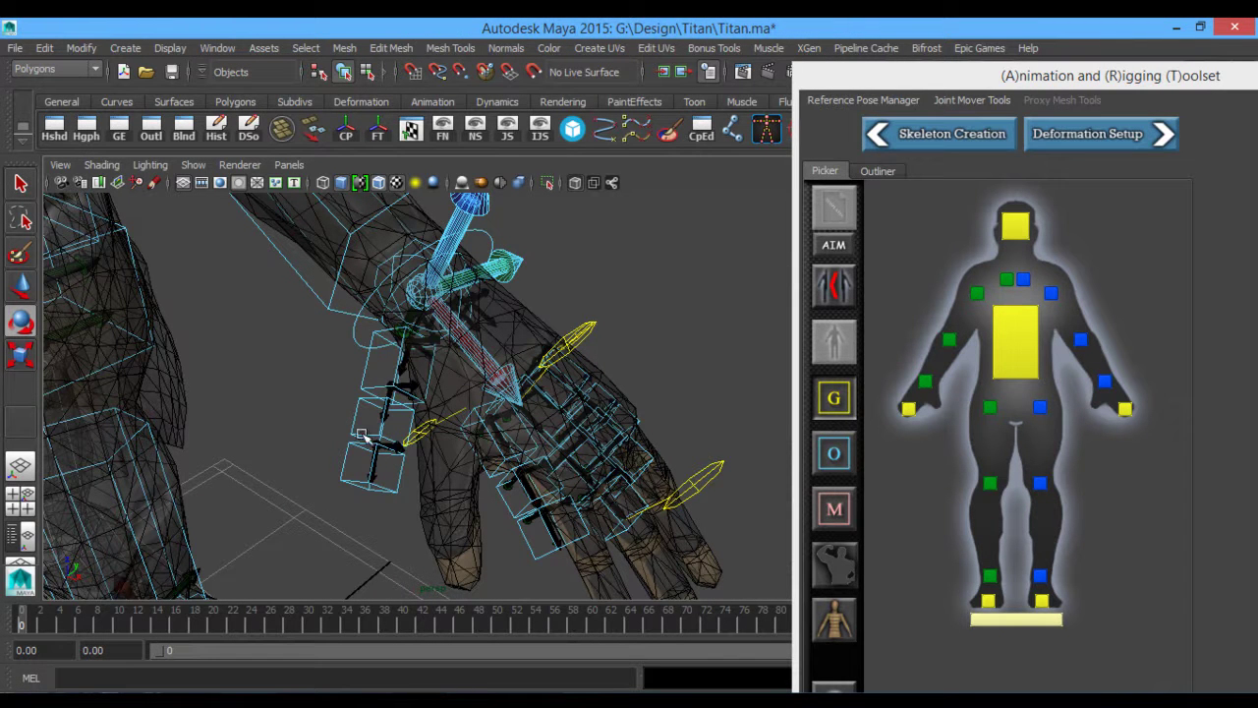
pyautogui.click(1124, 409)
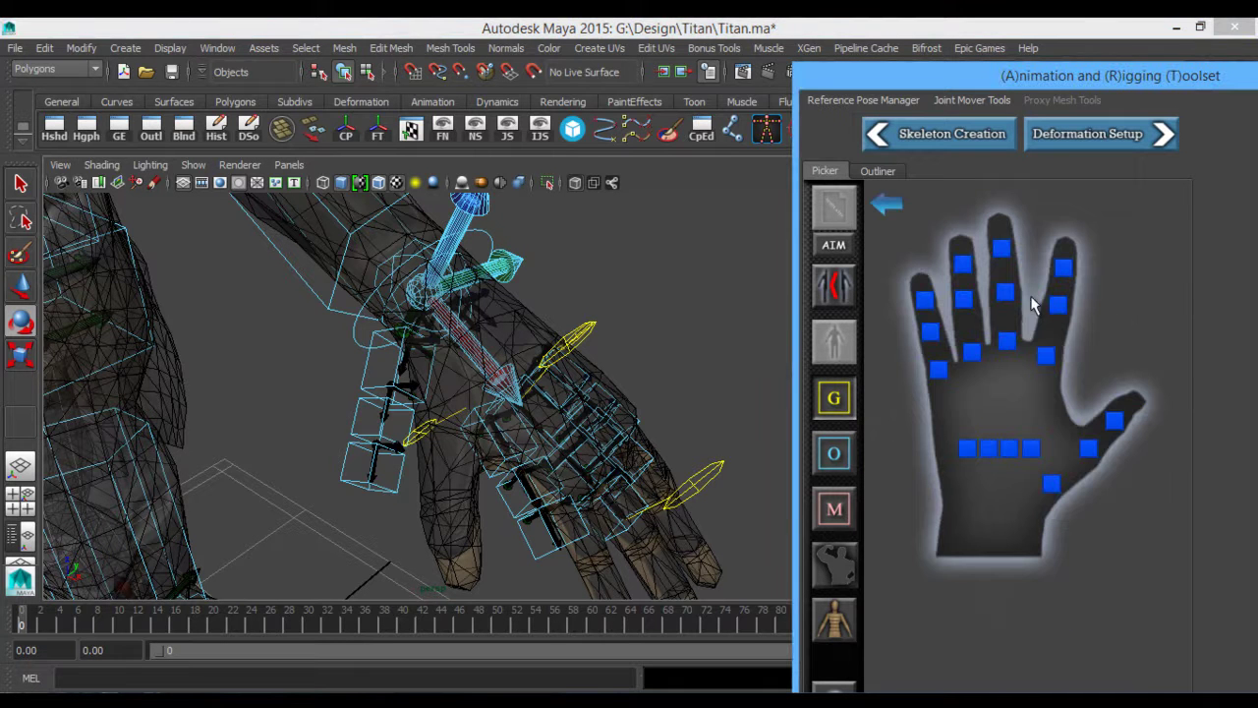
pyautogui.click(1052, 485)
pyautogui.keyDown('alt'); pyautogui.moveTo(535, 496); pyautogui.dragTo(501, 432); pyautogui.keyUp('alt')
pyautogui.press('w')
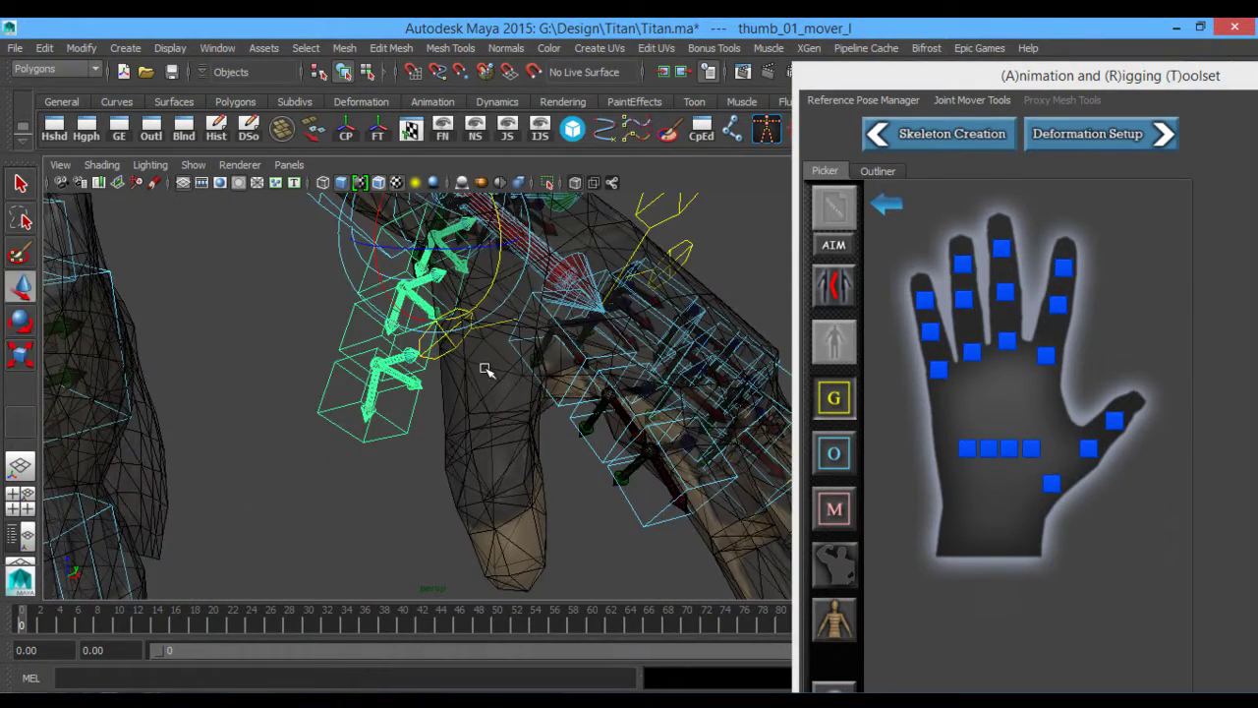
pyautogui.keyDown('alt'); pyautogui.moveTo(481, 359); pyautogui.dragTo(475, 347); pyautogui.keyUp('alt')
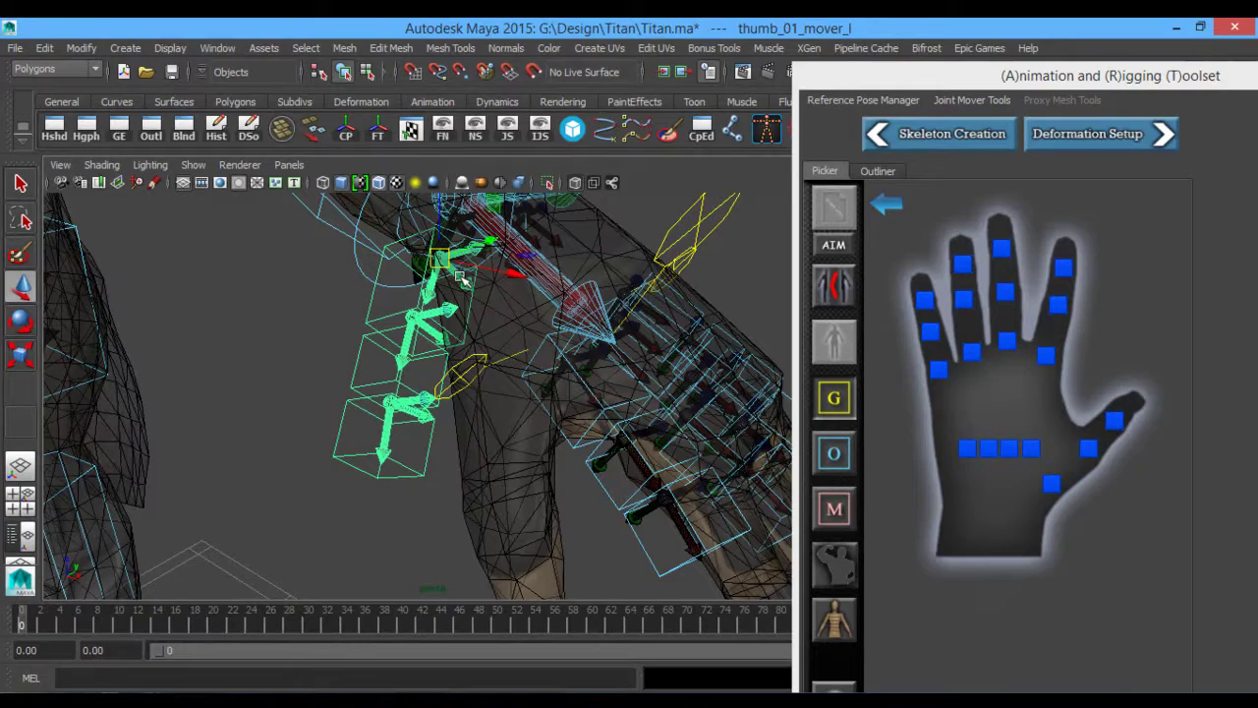
# - Set the Move tool's axis to Local, keeping the rigging toolset window clear of the tool settings
pyautogui.moveTo(1081, 74); pyautogui.dragTo(519, 566)
pyautogui.click(1246, 287)
pyautogui.click(1247, 388)
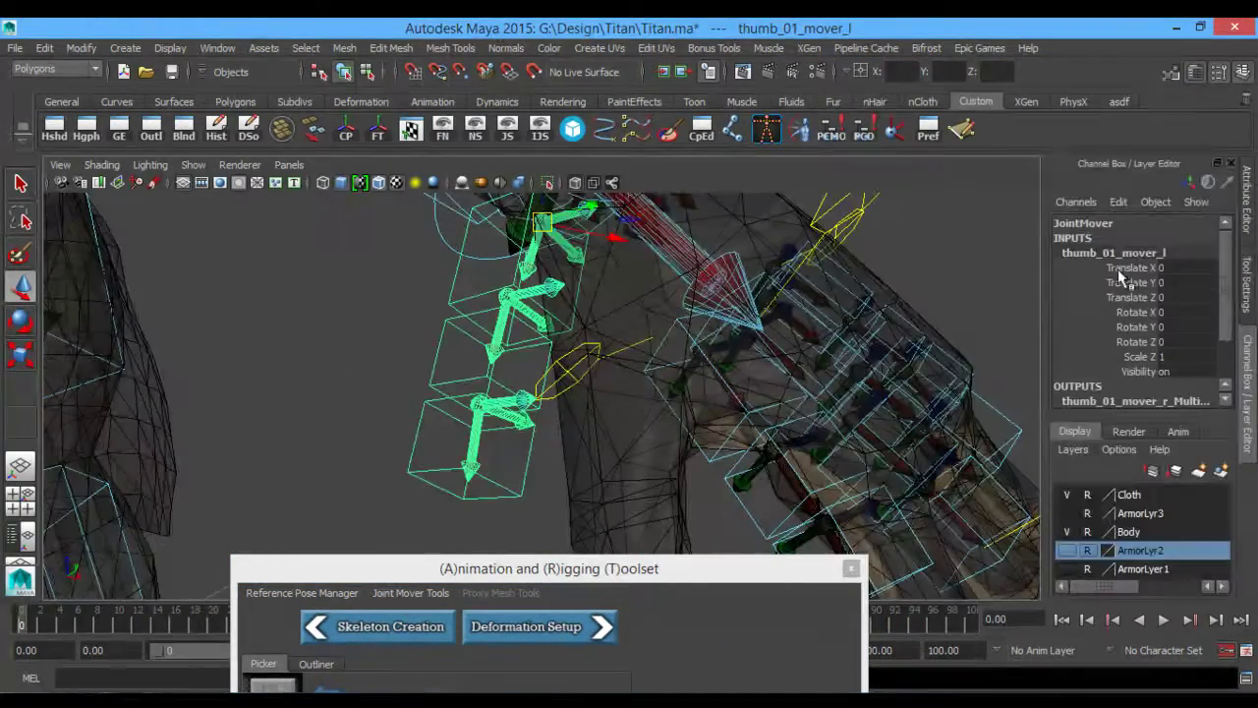
pyautogui.click(1245, 295)
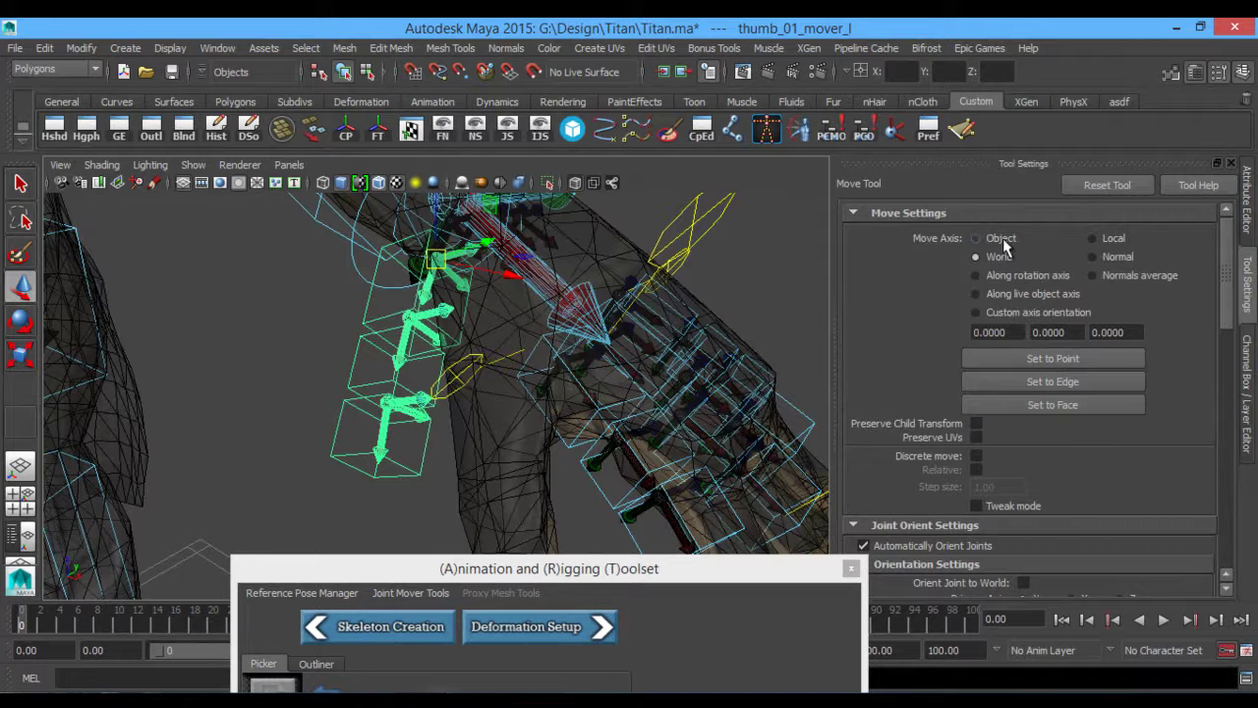
pyautogui.click(1092, 238)
pyautogui.keyDown('alt'); pyautogui.moveTo(560, 348); pyautogui.dragTo(575, 399); pyautogui.keyUp('alt')
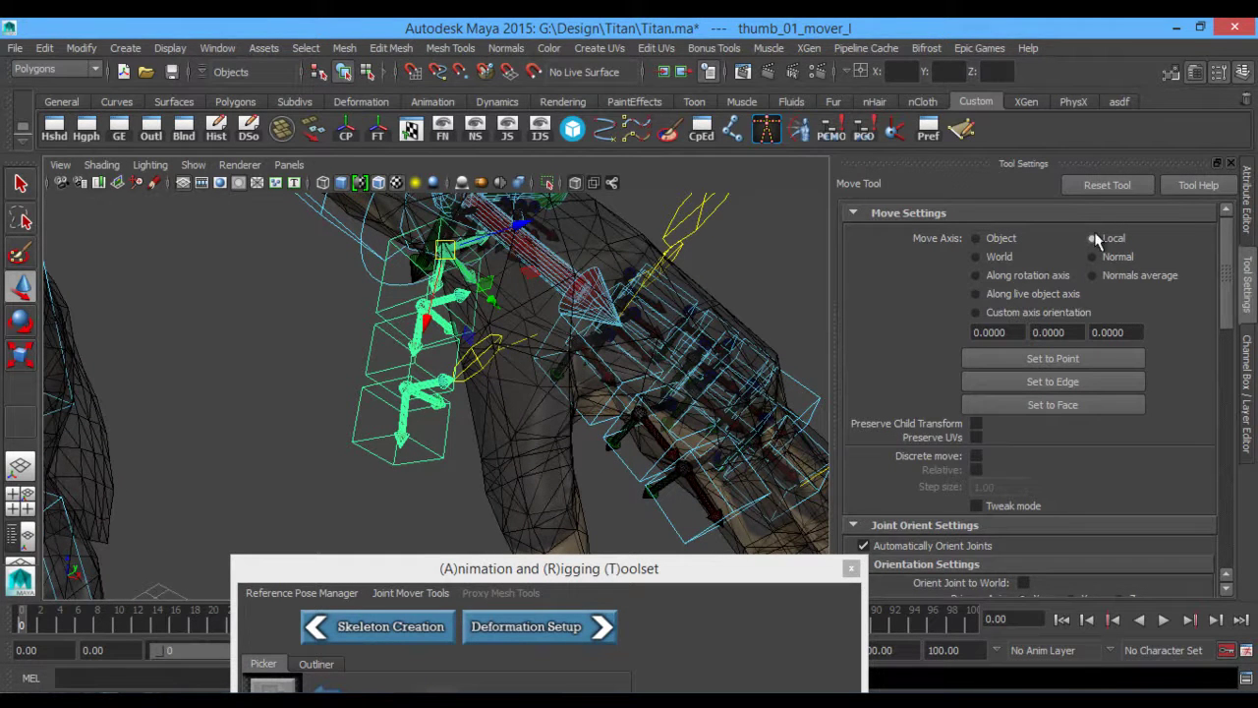
pyautogui.moveTo(607, 578); pyautogui.dragTo(1063, 151)
# - Move the left thumb's base mover along its local axes into the base of the mesh's thumb
pyautogui.keyDown('alt'); pyautogui.moveTo(462, 433); pyautogui.dragTo(475, 328); pyautogui.keyUp('alt')
pyautogui.keyDown('alt'); pyautogui.moveTo(475, 326); pyautogui.dragTo(550, 407, button='right'); pyautogui.keyUp('alt')
pyautogui.moveTo(481, 445)
pyautogui.mouseDown()
pyautogui.moveTo(460, 449)
pyautogui.moveTo(490, 437)
pyautogui.mouseUp()
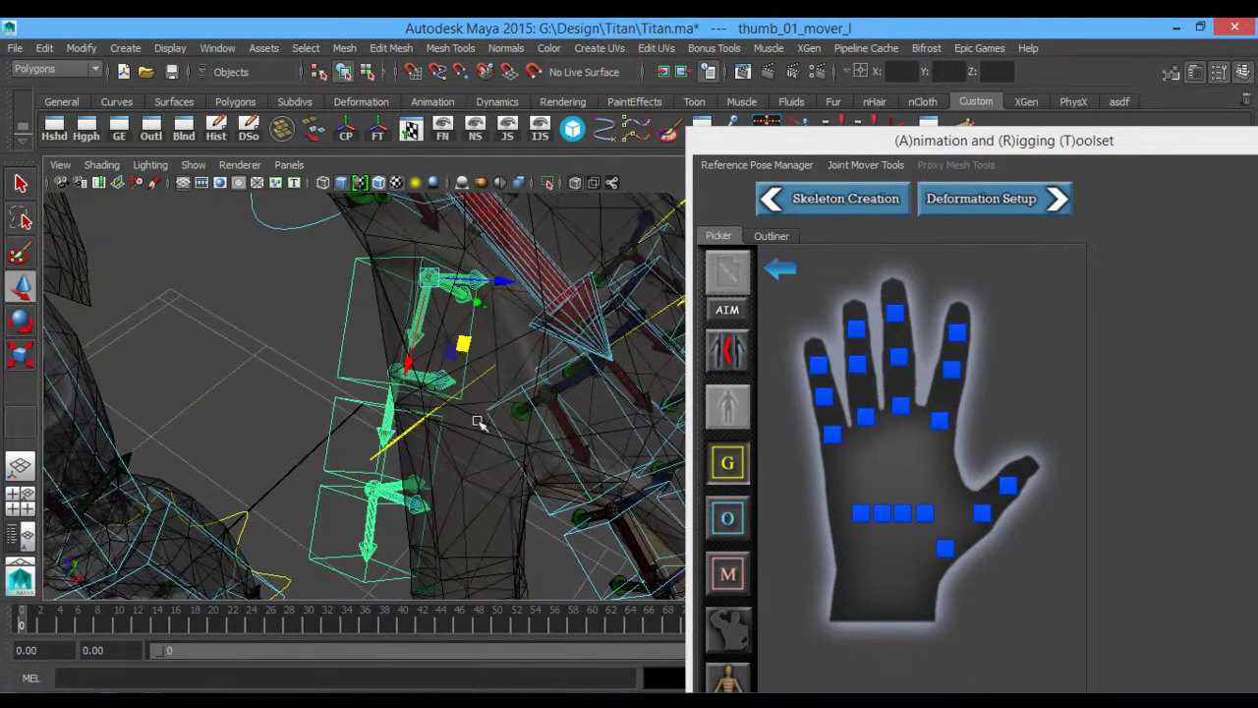
pyautogui.click(499, 411)
pyautogui.hotkey('ctrl', 'z')
pyautogui.moveTo(501, 283); pyautogui.dragTo(552, 286)
pyautogui.moveTo(462, 350); pyautogui.dragTo(519, 389)
# - Rotate the left thumb's base mover so the whole thumb chain follows the mesh's thumb
pyautogui.press('e')
pyautogui.moveTo(1022, 145); pyautogui.dragTo(562, 589)
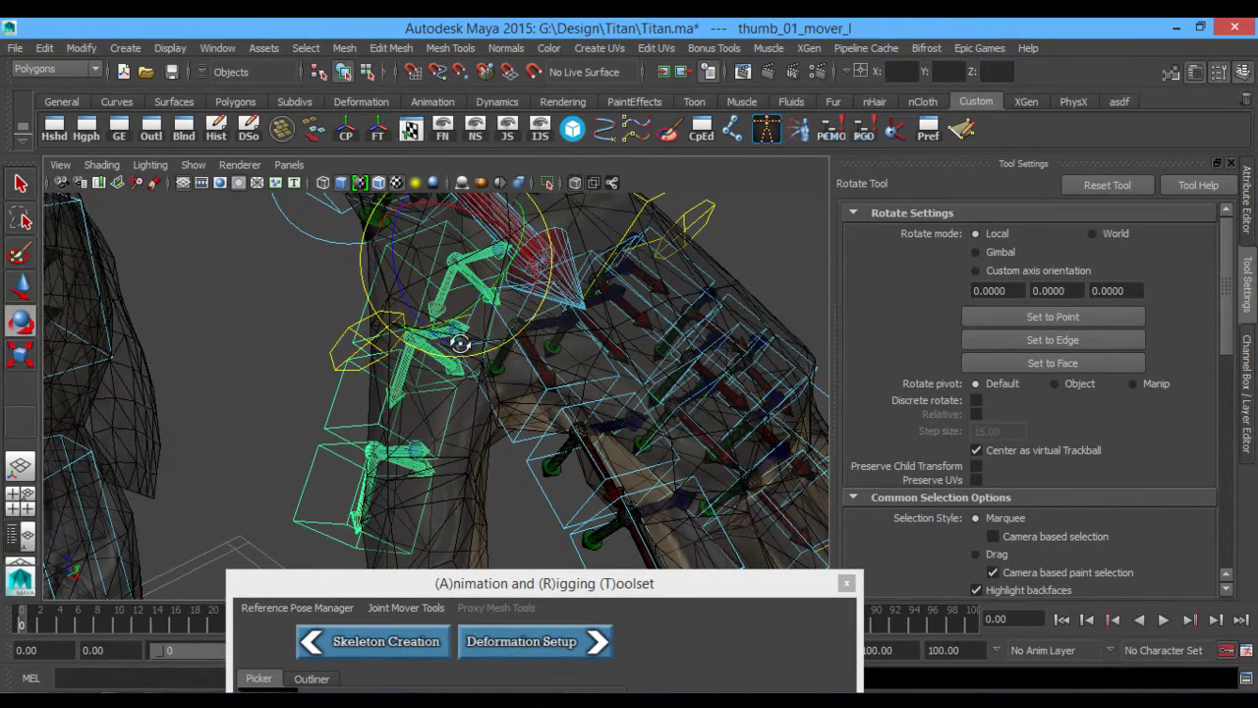
pyautogui.keyDown('alt'); pyautogui.moveTo(459, 344); pyautogui.dragTo(523, 384); pyautogui.keyUp('alt')
pyautogui.click(551, 587)
pyautogui.moveTo(552, 587); pyautogui.dragTo(1057, 36)
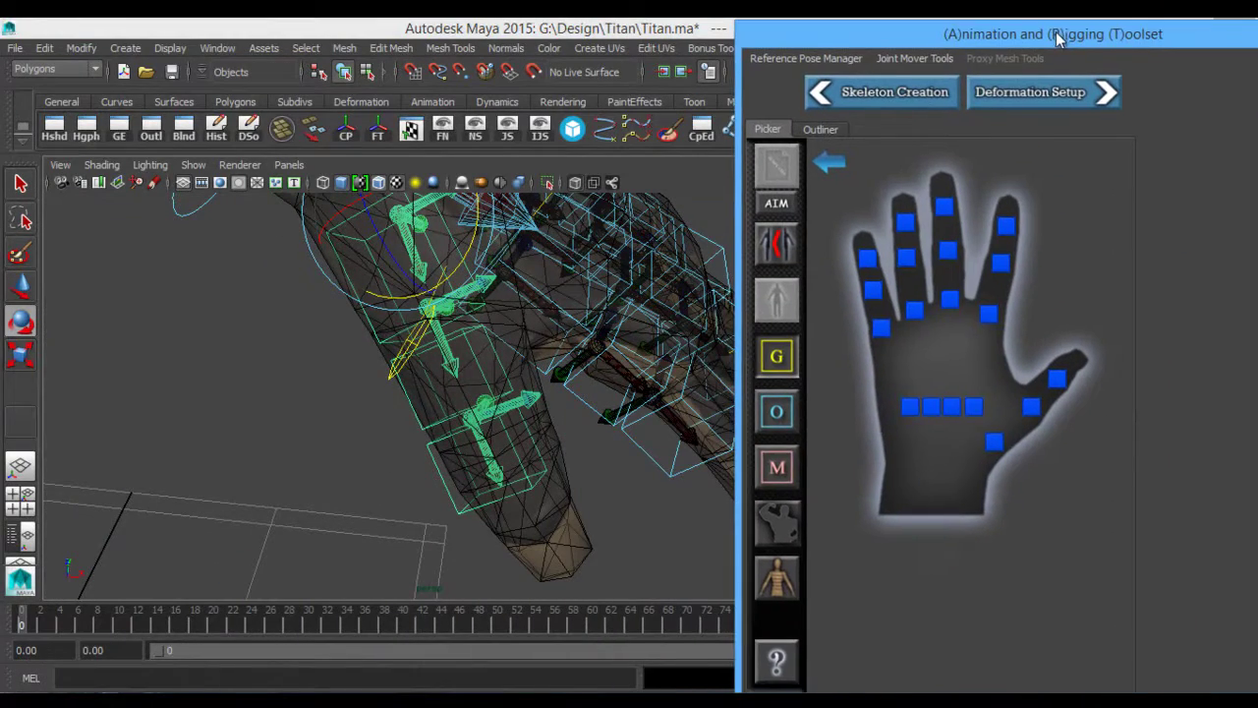
# - Select the left thumb's middle mover and prepare to move it
pyautogui.click(1024, 411)
pyautogui.keyDown('alt'); pyautogui.moveTo(592, 438); pyautogui.dragTo(549, 399); pyautogui.keyUp('alt')
pyautogui.press('w')
# - Try the opaque shaded display with X-Ray Joints on the hand, and restore the see-through mesh display
pyautogui.click(575, 184)
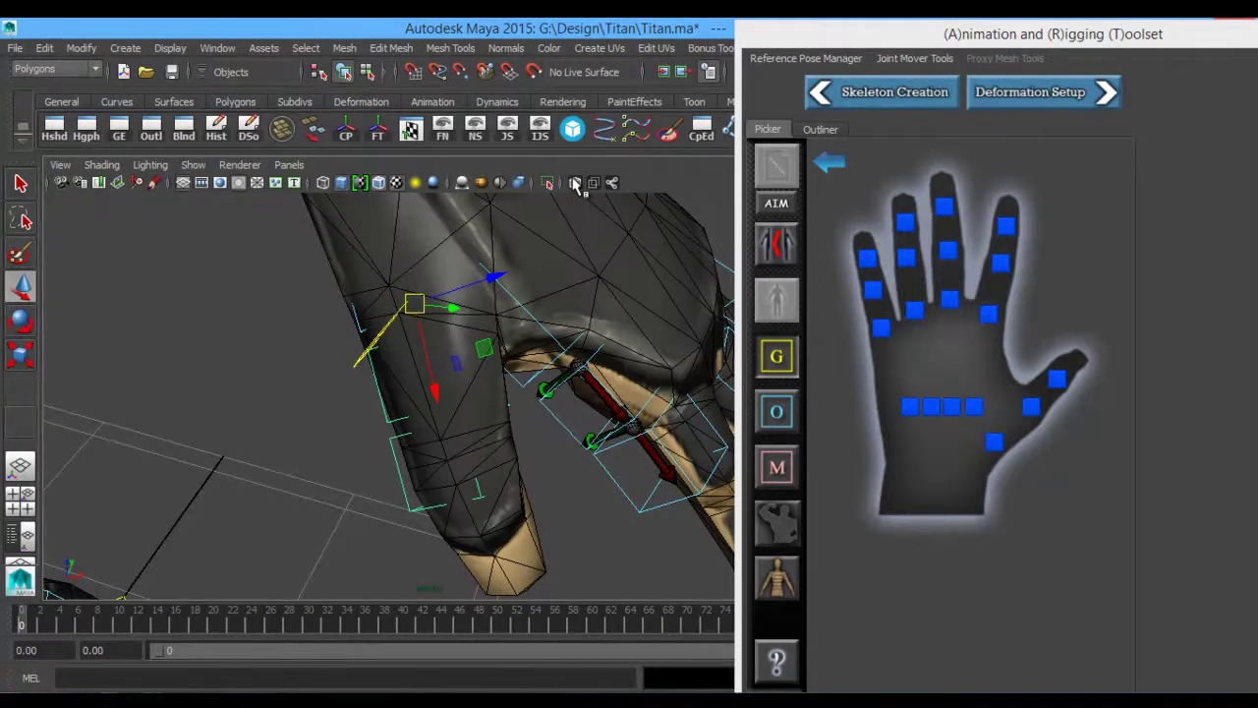
pyautogui.keyDown('alt'); pyautogui.moveTo(490, 341); pyautogui.dragTo(497, 405); pyautogui.keyUp('alt')
pyautogui.click(101, 166)
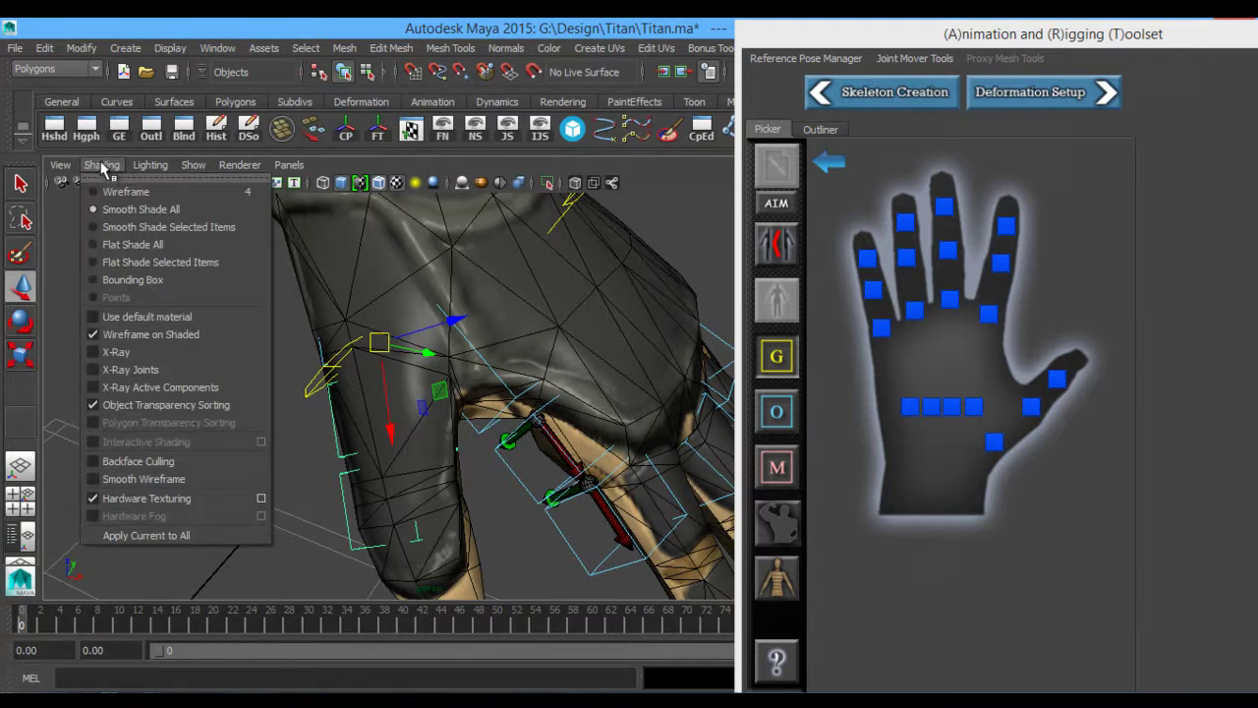
pyautogui.click(113, 370)
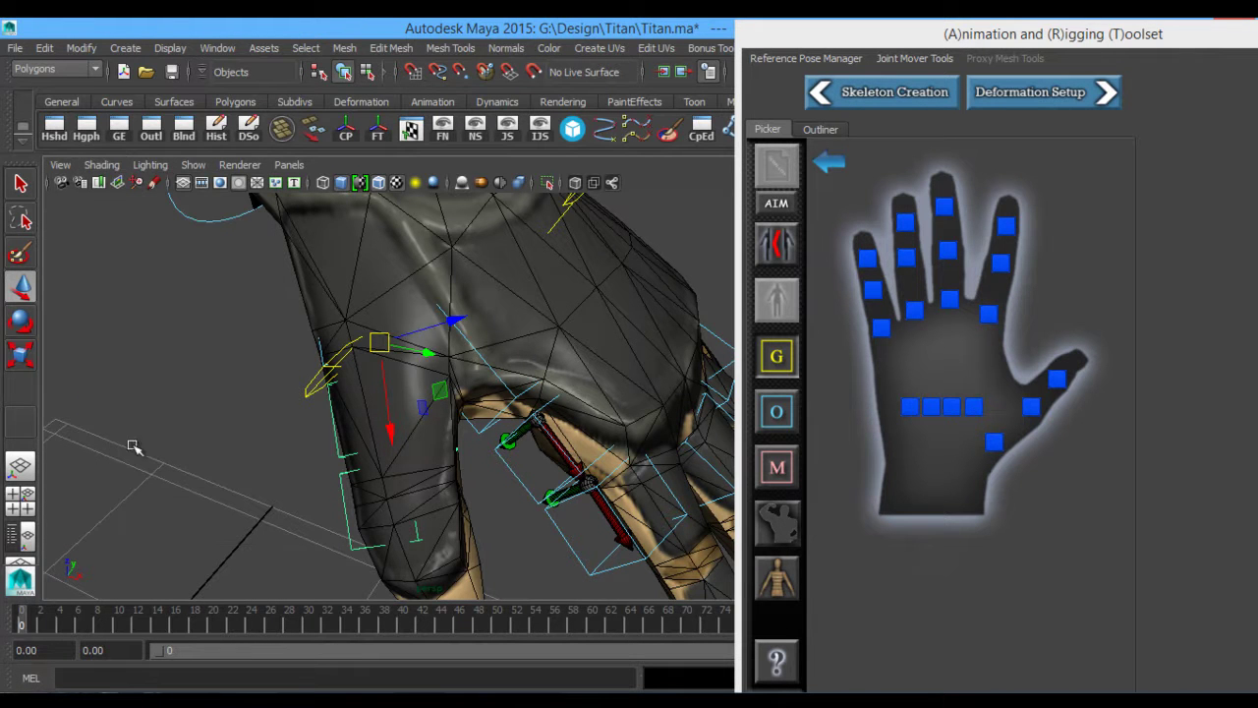
pyautogui.click(102, 165)
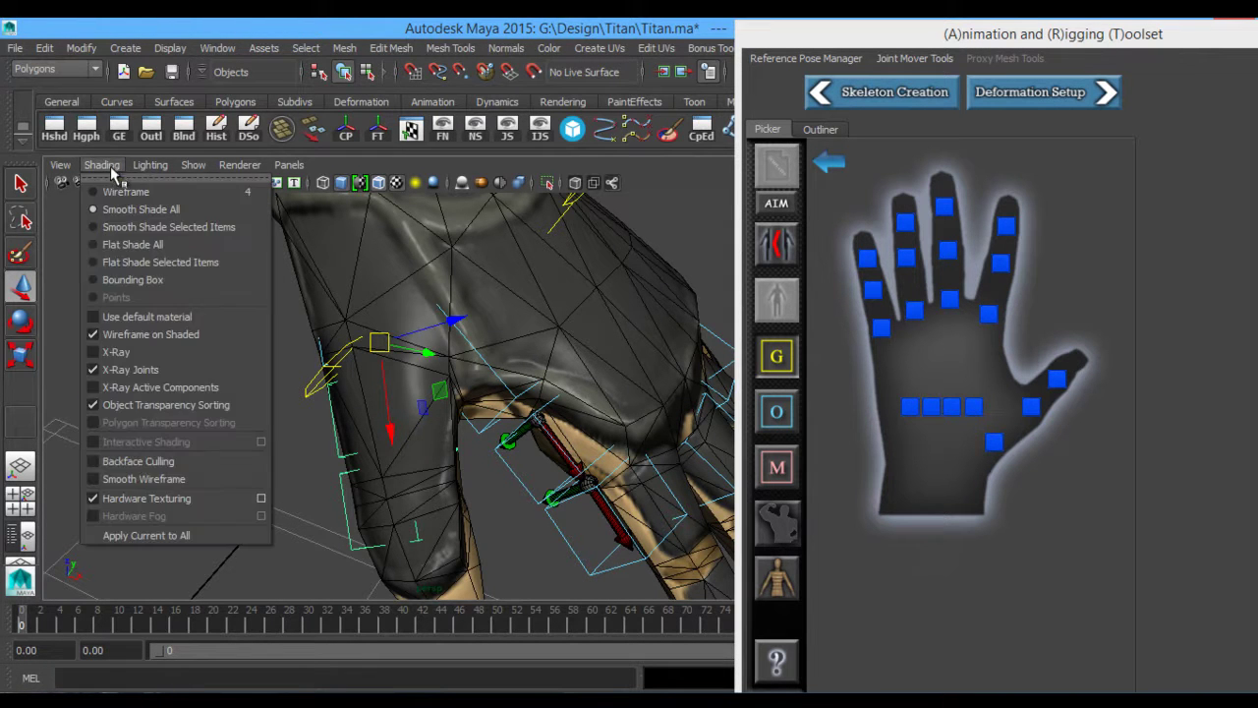
pyautogui.click(94, 364)
pyautogui.moveTo(489, 369)
pyautogui.keyDown('alt'); pyautogui.mouseDown()
pyautogui.moveTo(486, 348)
pyautogui.moveTo(521, 404)
pyautogui.mouseUp(); pyautogui.keyUp('alt')
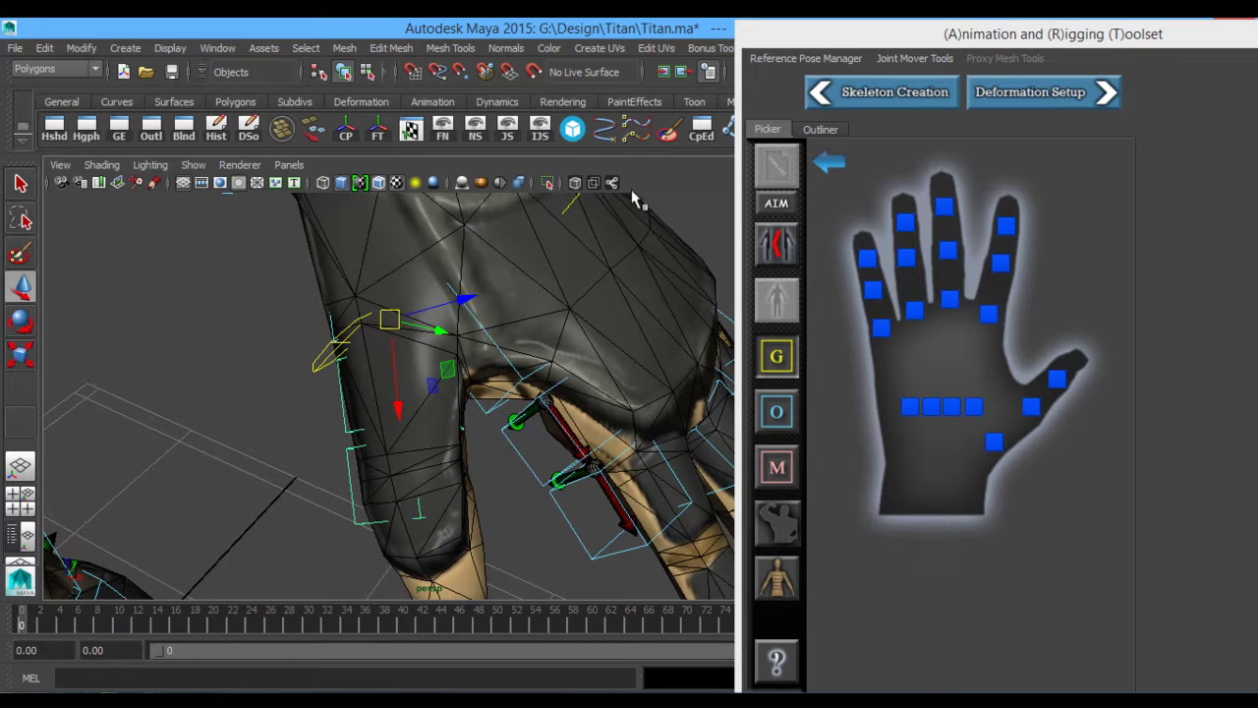
pyautogui.click(575, 182)
# - Move the left thumb's middle and tip movers along their local axes to match the thumb's knuckles
pyautogui.moveTo(508, 353)
pyautogui.keyDown('alt'); pyautogui.mouseDown()
pyautogui.moveTo(501, 323)
pyautogui.moveTo(503, 348)
pyautogui.moveTo(467, 355)
pyautogui.moveTo(466, 326)
pyautogui.mouseUp(); pyautogui.keyUp('alt')
pyautogui.keyDown('alt'); pyautogui.moveTo(466, 326); pyautogui.dragTo(536, 389); pyautogui.keyUp('alt')
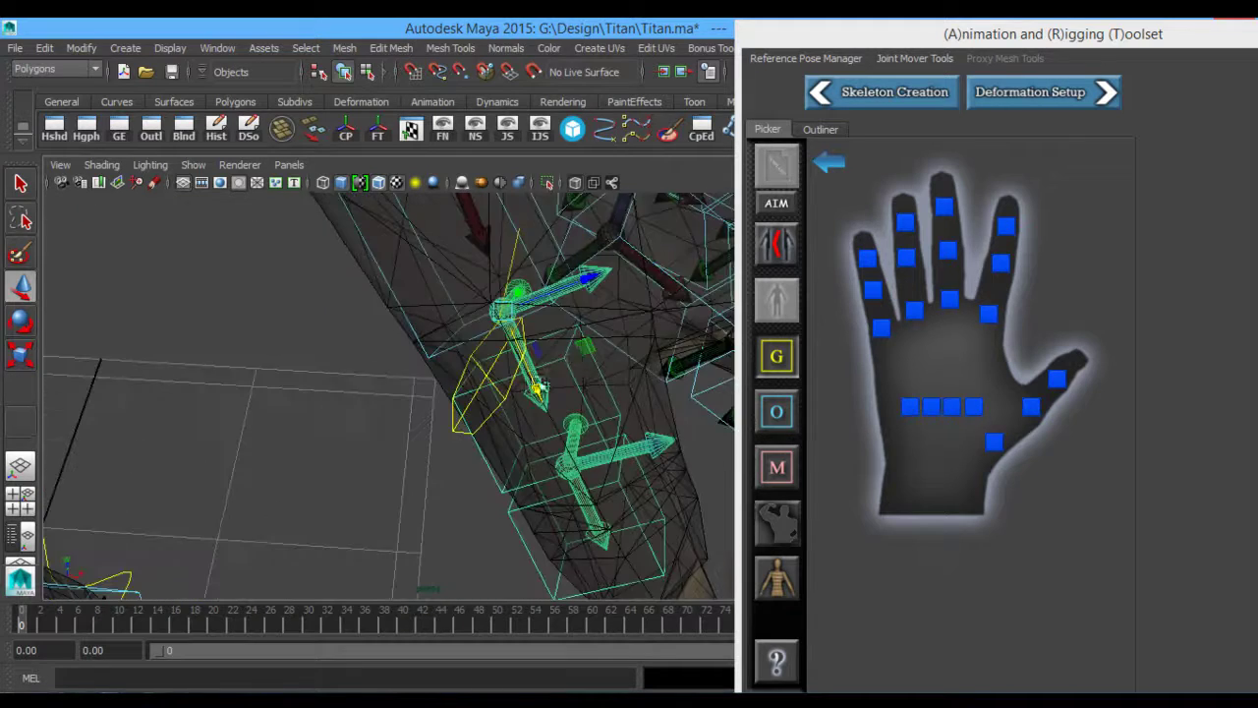
pyautogui.keyDown('alt'); pyautogui.moveTo(422, 306); pyautogui.dragTo(553, 408); pyautogui.keyUp('alt')
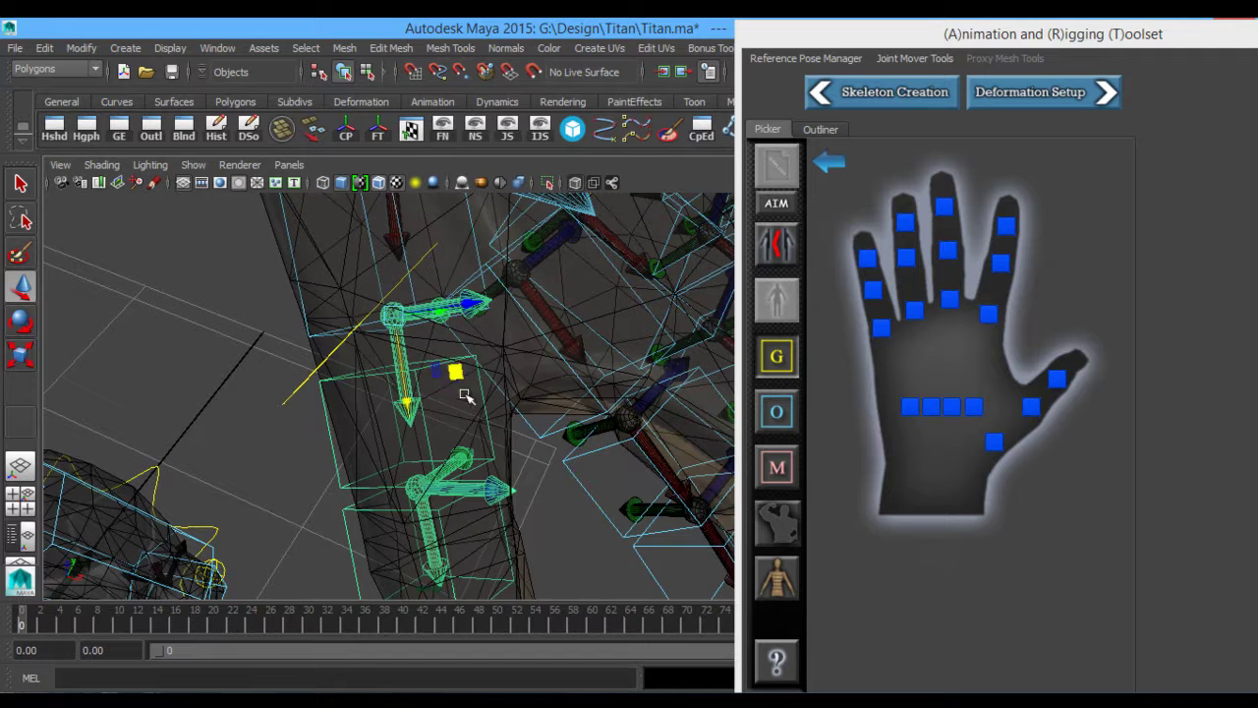
pyautogui.keyDown('alt'); pyautogui.moveTo(466, 395); pyautogui.dragTo(421, 306); pyautogui.keyUp('alt')
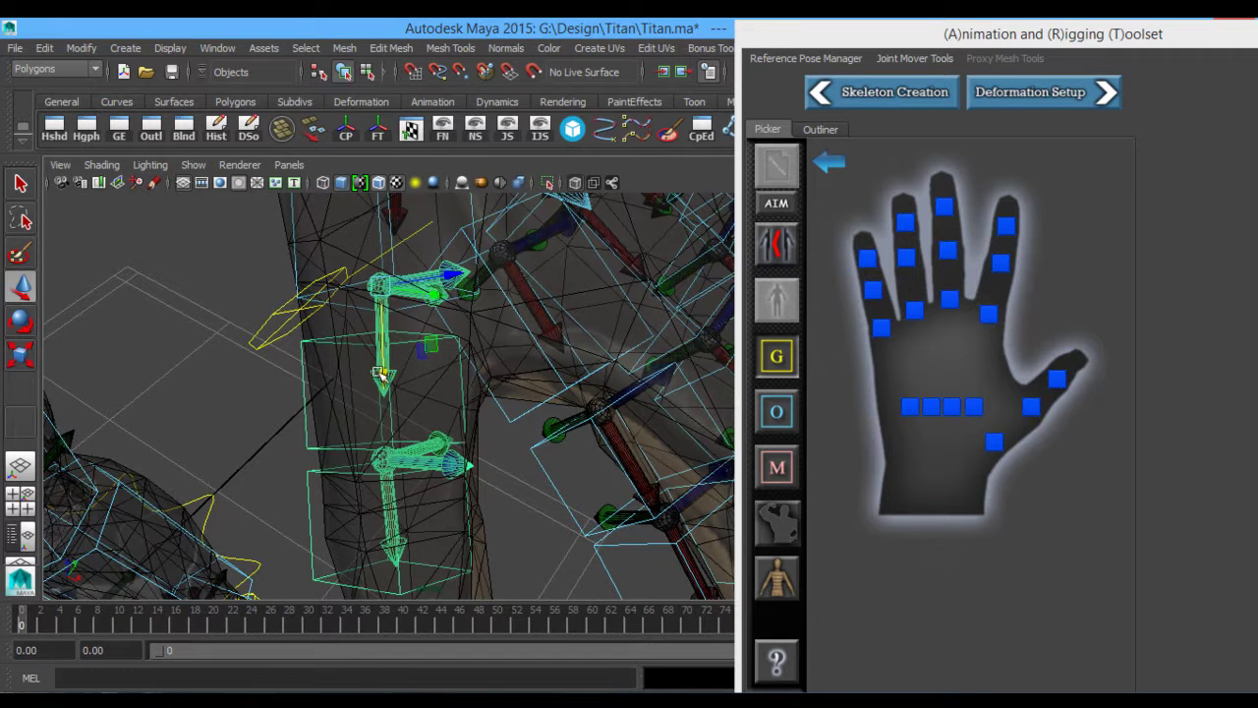
pyautogui.moveTo(379, 374); pyautogui.dragTo(381, 379)
pyautogui.keyDown('alt'); pyautogui.moveTo(468, 426); pyautogui.dragTo(585, 369); pyautogui.keyUp('alt')
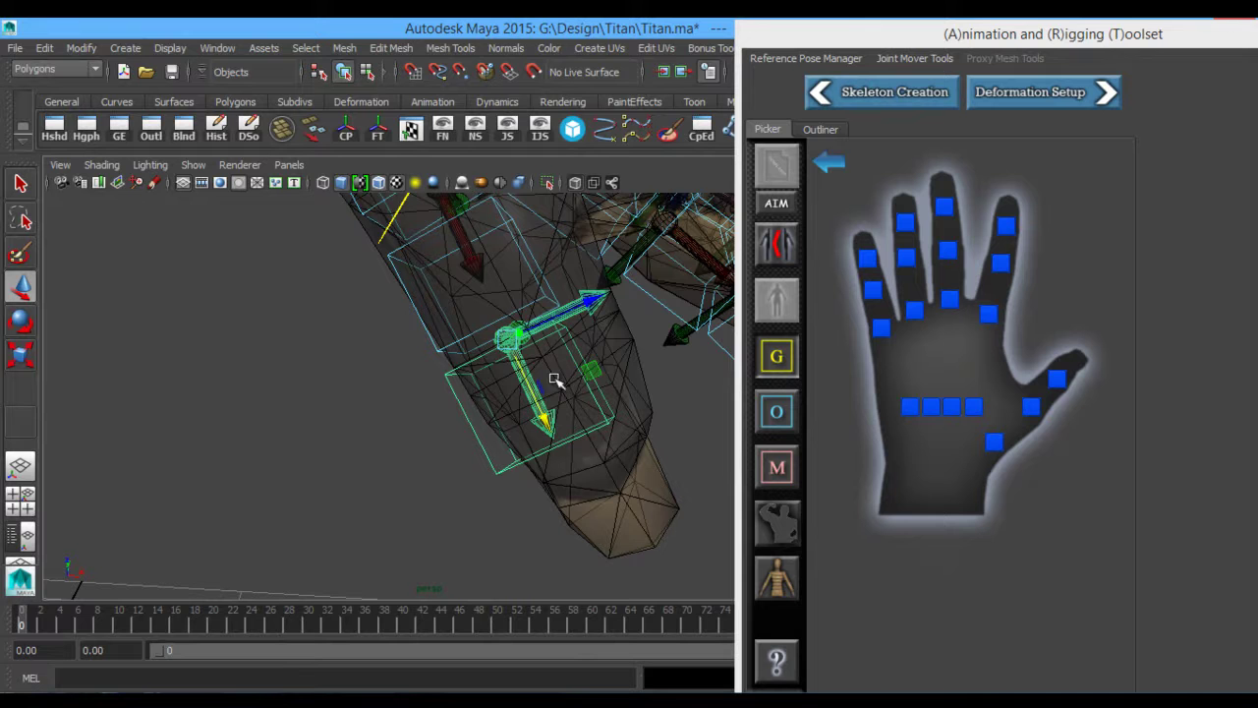
pyautogui.keyDown('alt'); pyautogui.moveTo(592, 391); pyautogui.dragTo(535, 397); pyautogui.keyUp('alt')
# - Reselect the left thumb's base mover and refine its rotation to center the chain in the thumb mesh
pyautogui.click(987, 409)
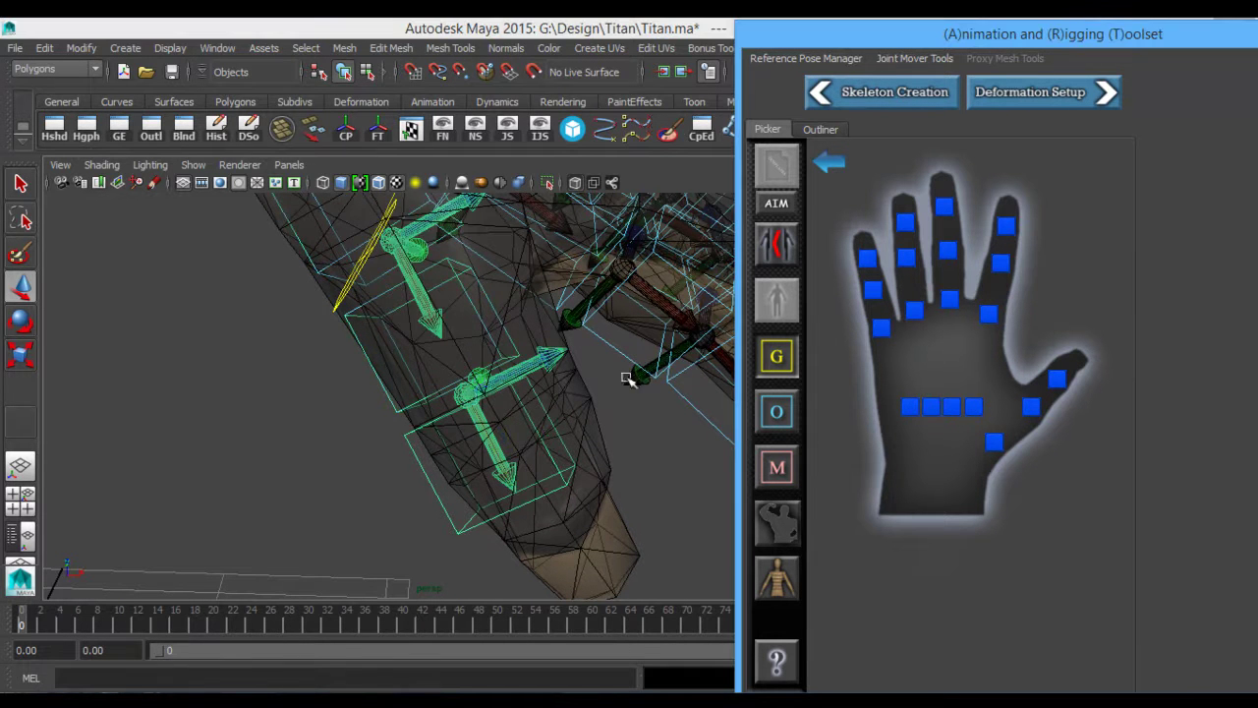
pyautogui.press('e')
pyautogui.keyDown('alt'); pyautogui.moveTo(395, 283); pyautogui.dragTo(382, 217); pyautogui.keyUp('alt')
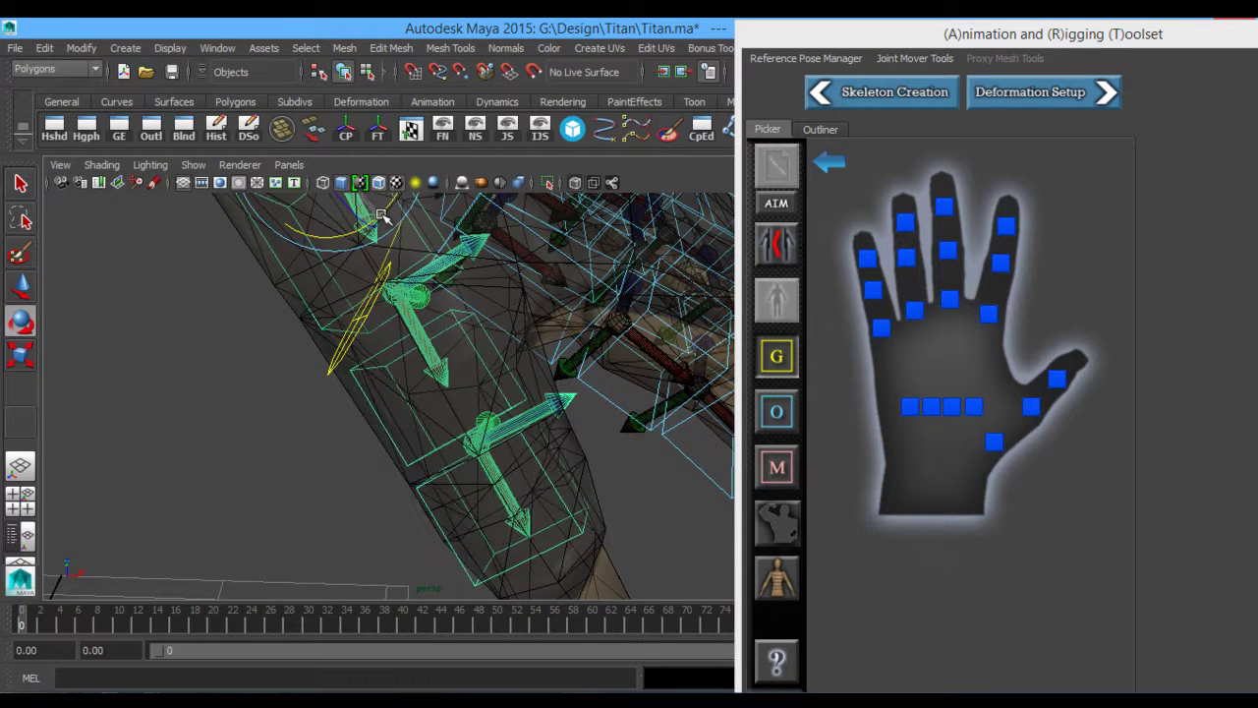
# - Select the left thumb's tip mover and adjust its position along the thumb
pyautogui.click(1035, 403)
pyautogui.keyDown('alt'); pyautogui.moveTo(629, 460); pyautogui.dragTo(571, 398); pyautogui.keyUp('alt')
pyautogui.press('w')
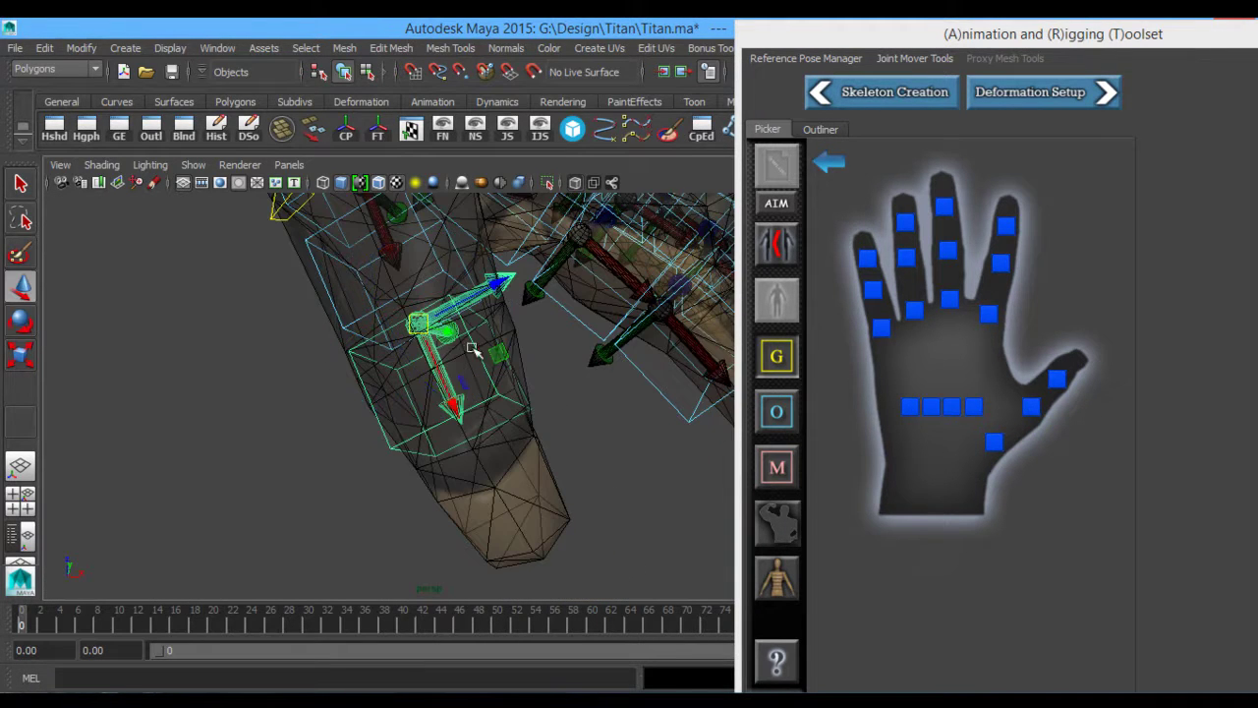
pyautogui.moveTo(448, 420)
pyautogui.keyDown('alt'); pyautogui.mouseDown()
pyautogui.moveTo(463, 436)
pyautogui.moveTo(525, 422)
pyautogui.moveTo(576, 210)
pyautogui.mouseUp(); pyautogui.keyUp('alt')
# - Turn off the see-through mesh display and examine the knuckle edge loops on the hand's fingers
pyautogui.click(575, 185)
pyautogui.keyDown('alt'); pyautogui.moveTo(521, 423); pyautogui.dragTo(475, 382); pyautogui.keyUp('alt')
pyautogui.keyDown('alt'); pyautogui.moveTo(351, 391); pyautogui.dragTo(236, 350); pyautogui.keyUp('alt')
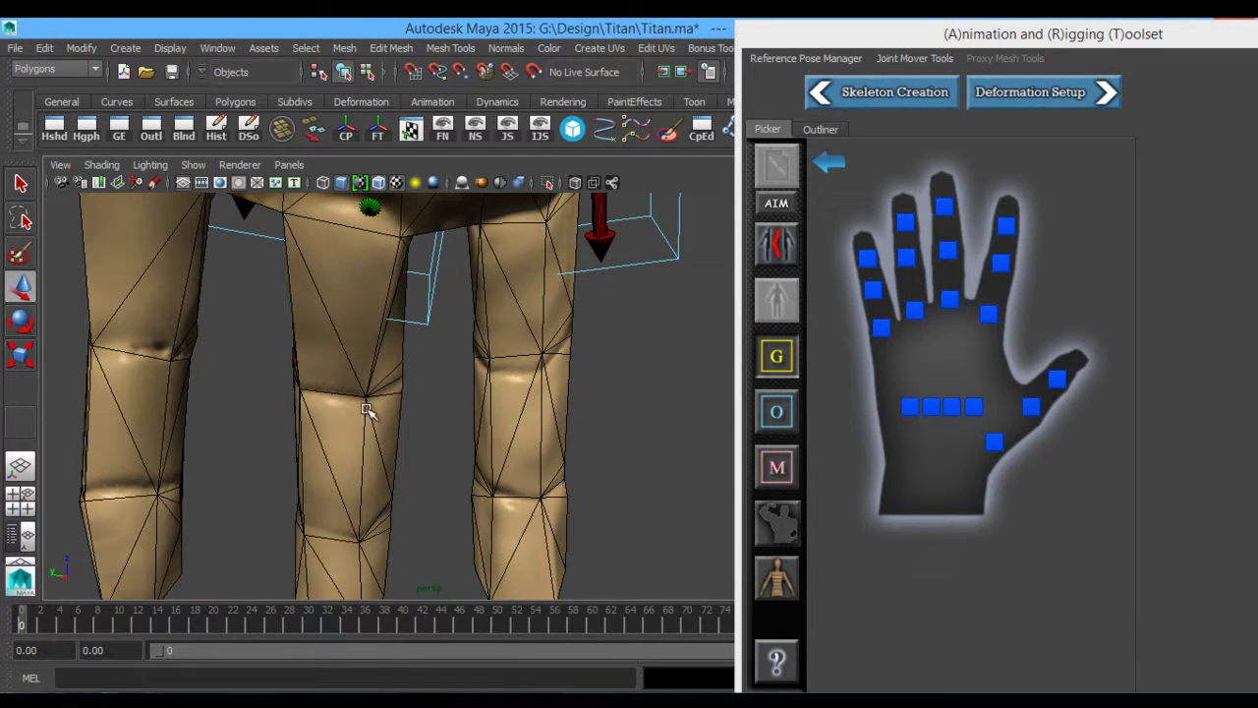
pyautogui.keyDown('alt'); pyautogui.moveTo(309, 417); pyautogui.dragTo(495, 455); pyautogui.keyUp('alt')
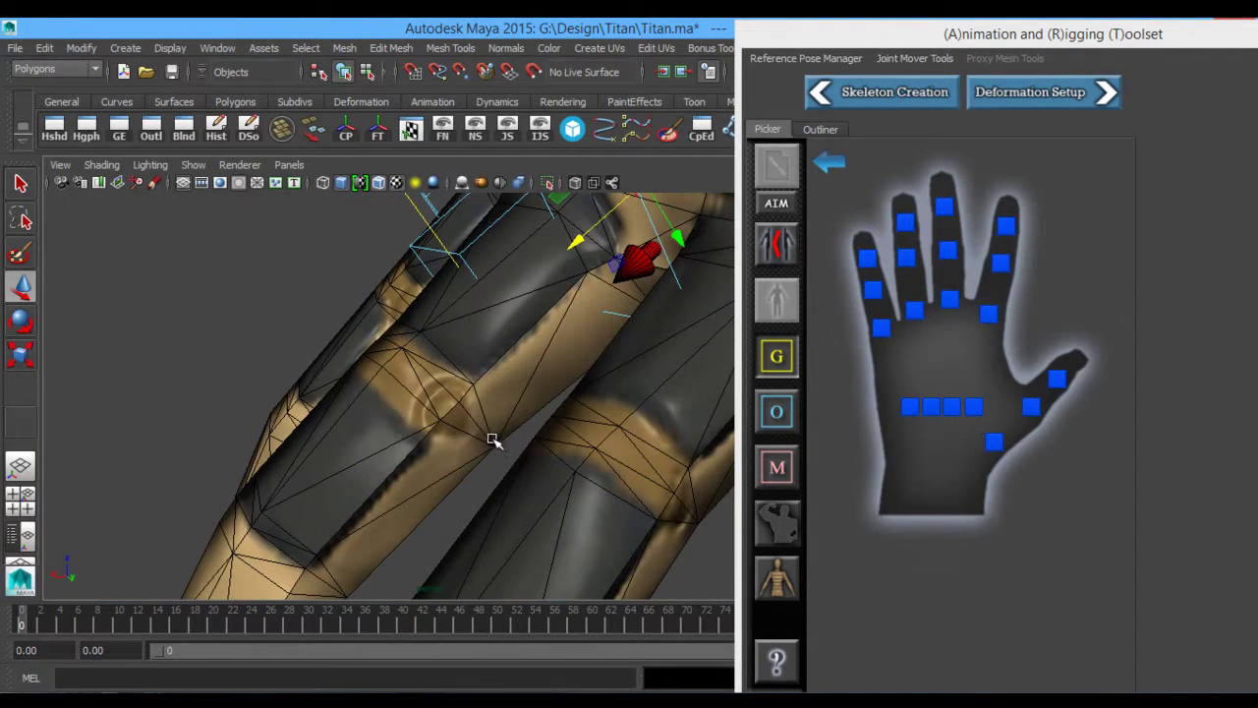
pyautogui.keyDown('alt'); pyautogui.moveTo(400, 395); pyautogui.dragTo(512, 294); pyautogui.keyUp('alt')
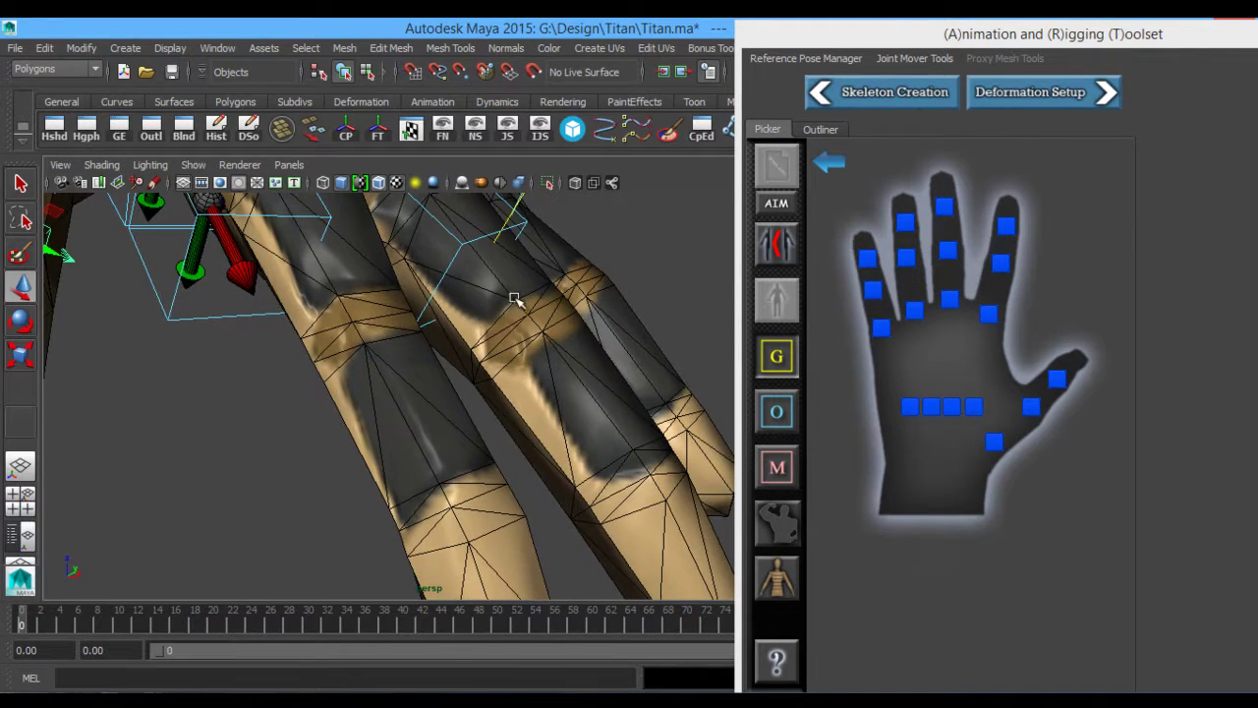
pyautogui.keyDown('alt'); pyautogui.moveTo(532, 384); pyautogui.dragTo(361, 460); pyautogui.keyUp('alt')
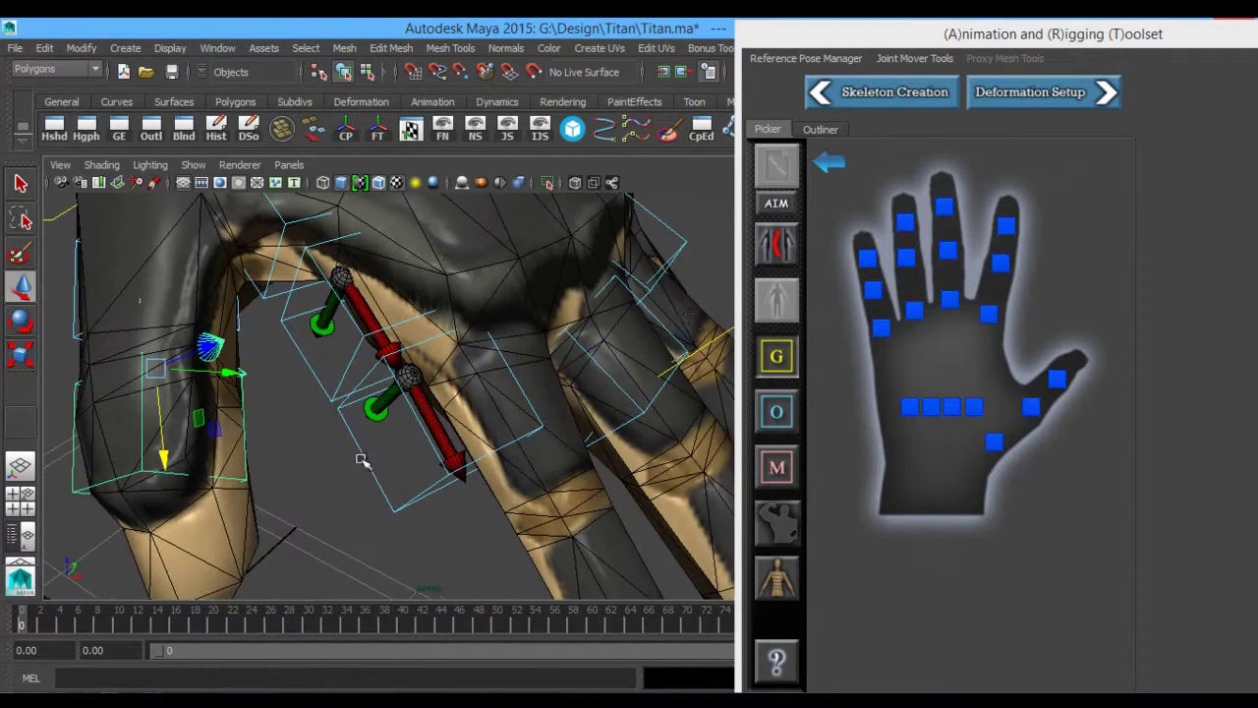
# - Turn on the see-through mesh display and check the base movers of the left hand's index, middle and ring fingers
pyautogui.click(575, 182)
pyautogui.moveTo(422, 407)
pyautogui.keyDown('alt'); pyautogui.mouseDown()
pyautogui.moveTo(441, 374)
pyautogui.moveTo(492, 442)
pyautogui.moveTo(425, 364)
pyautogui.moveTo(392, 410)
pyautogui.mouseUp(); pyautogui.keyUp('alt')
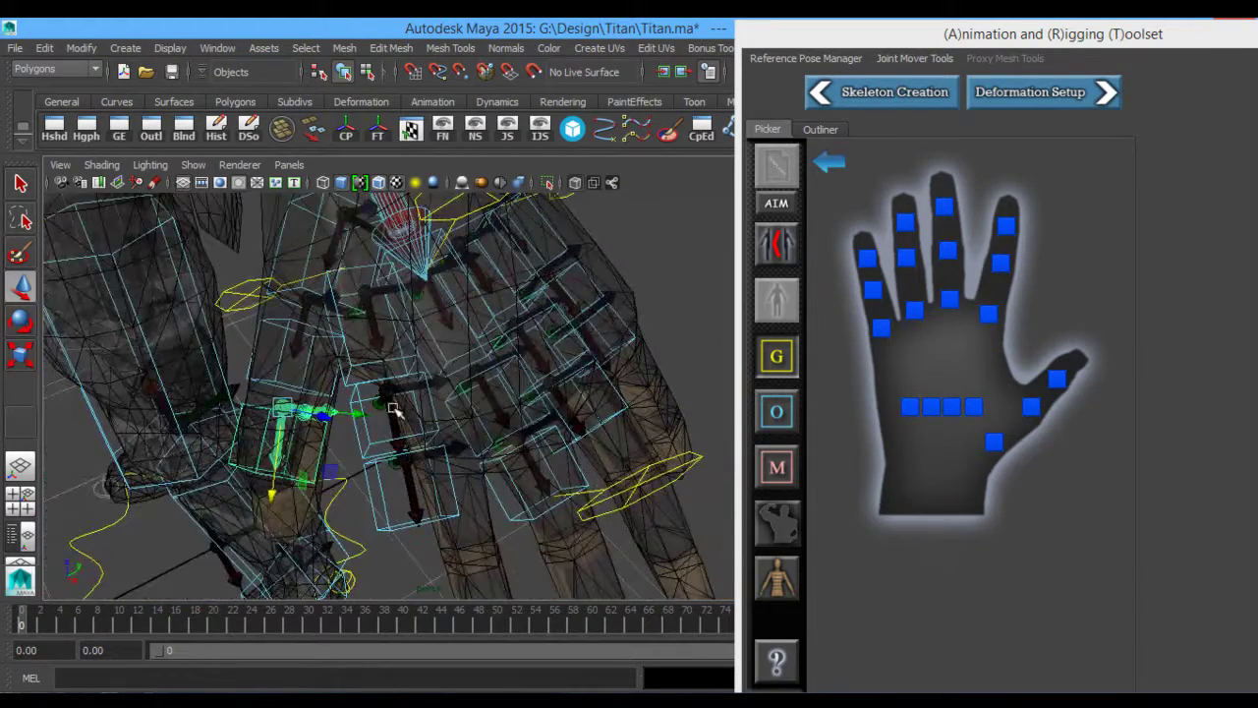
pyautogui.click(989, 315)
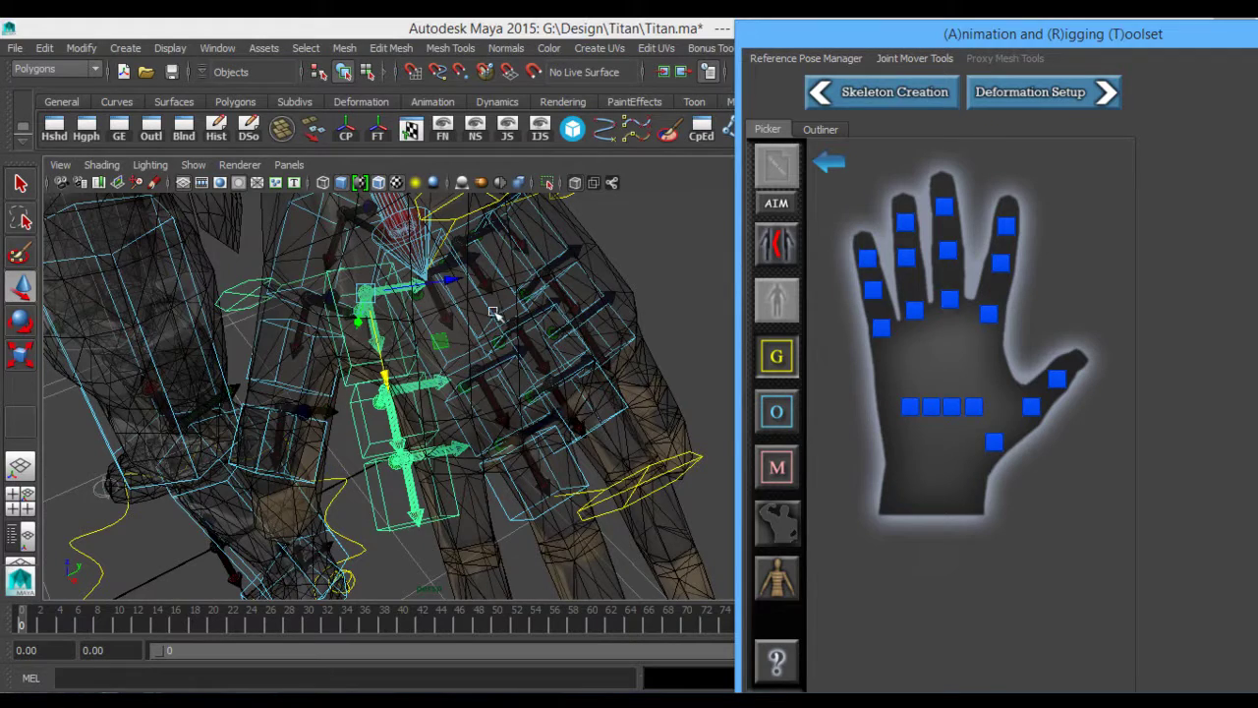
pyautogui.keyDown('alt'); pyautogui.moveTo(497, 315); pyautogui.dragTo(539, 372); pyautogui.keyUp('alt')
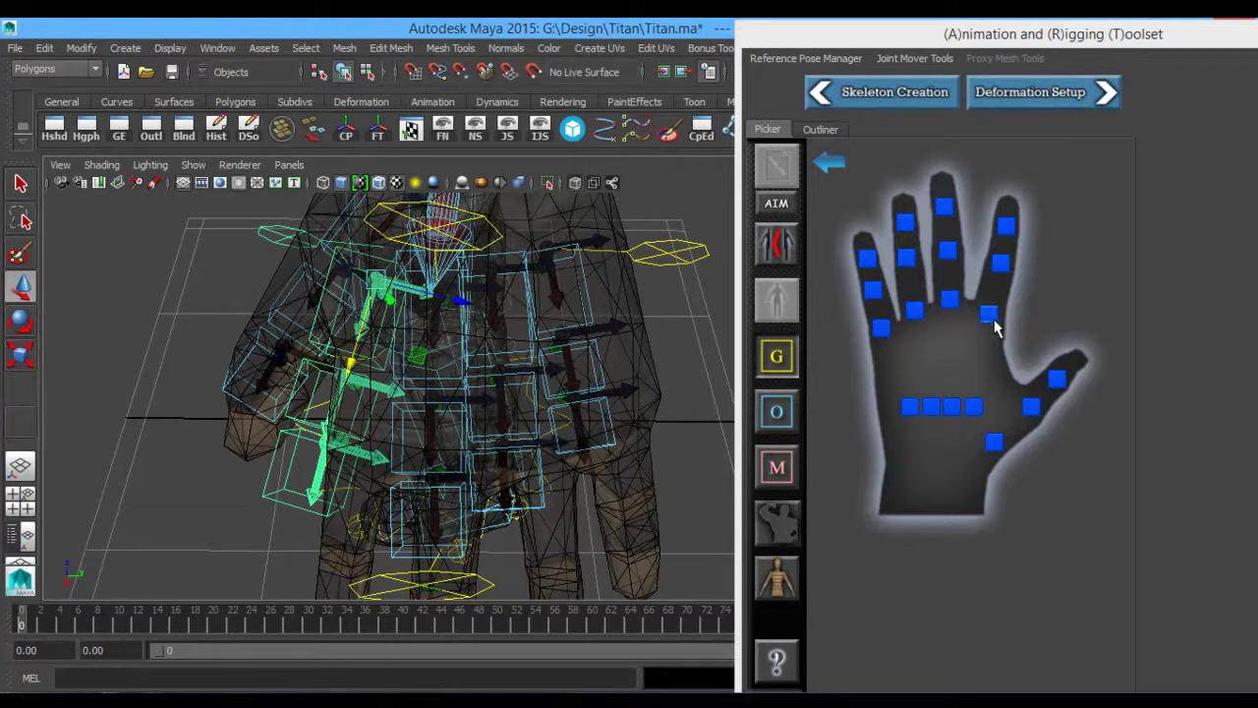
pyautogui.click(950, 303)
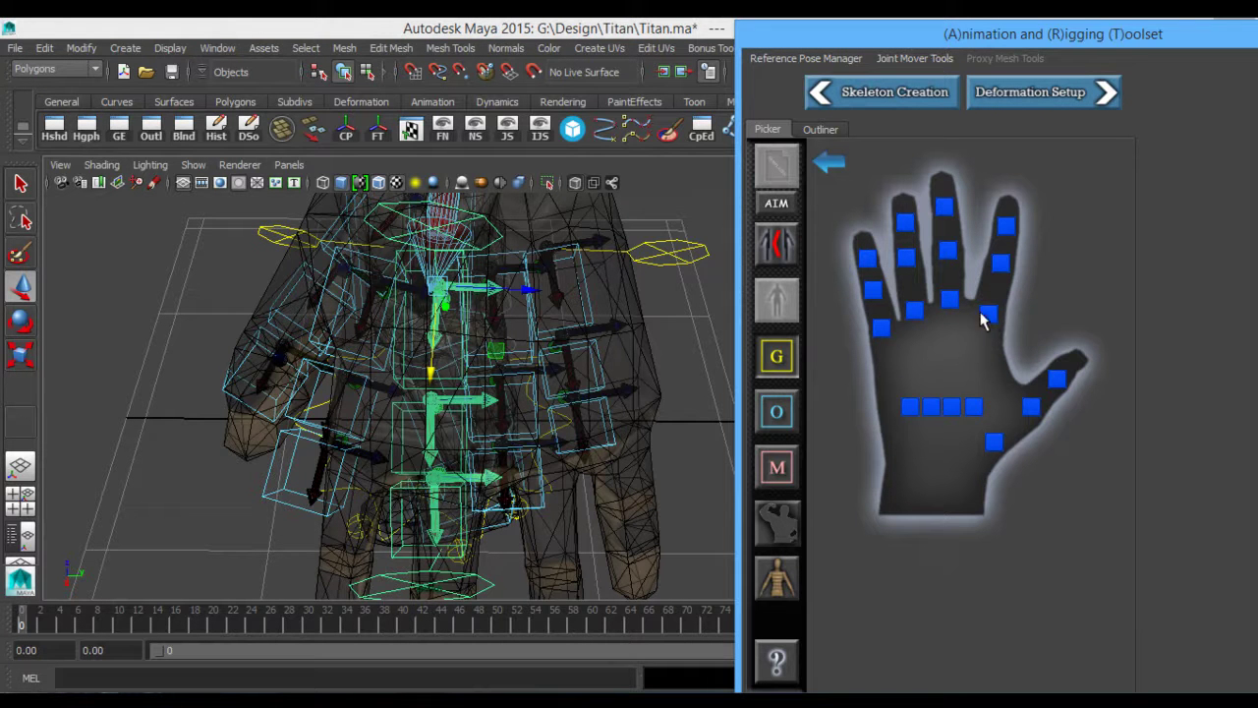
pyautogui.click(986, 316)
pyautogui.click(948, 303)
pyautogui.click(912, 312)
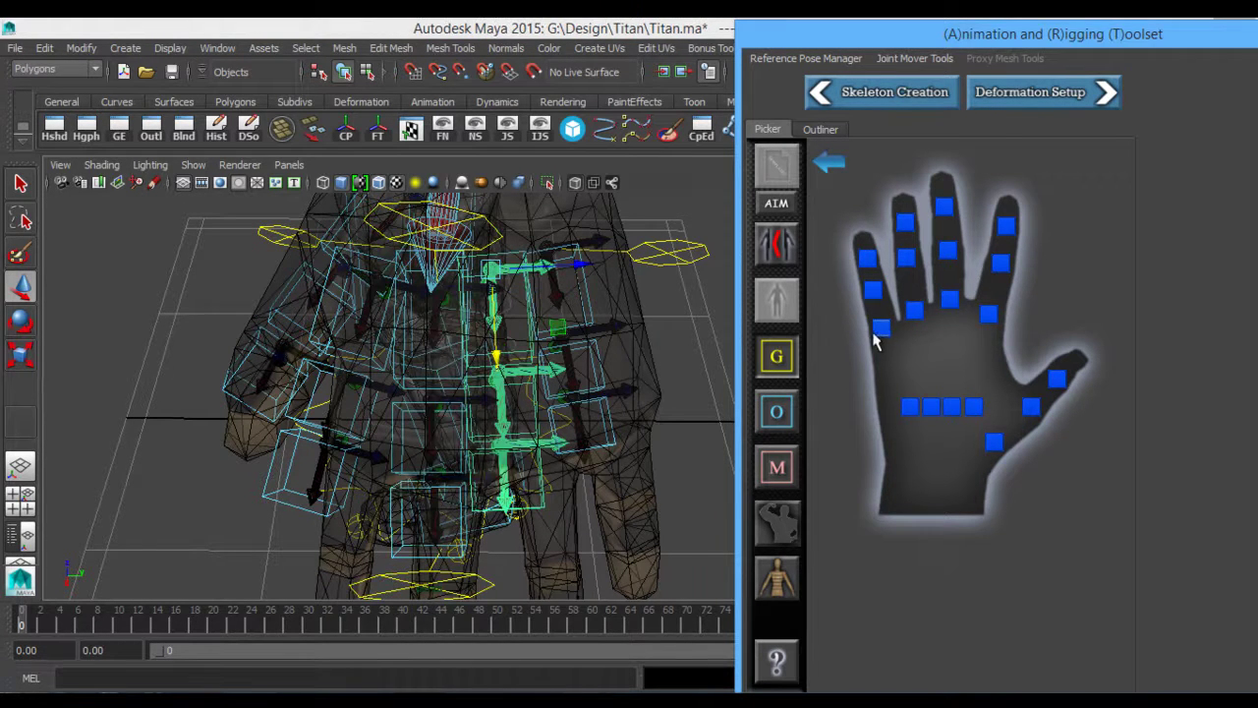
# - Select the left pinky's base mover and move its chain outward and down into the pinky mesh
pyautogui.click(883, 330)
pyautogui.moveTo(531, 337)
pyautogui.keyDown('alt'); pyautogui.mouseDown()
pyautogui.moveTo(508, 340)
pyautogui.moveTo(540, 346)
pyautogui.mouseUp(); pyautogui.keyUp('alt')
pyautogui.moveTo(611, 244); pyautogui.dragTo(652, 239)
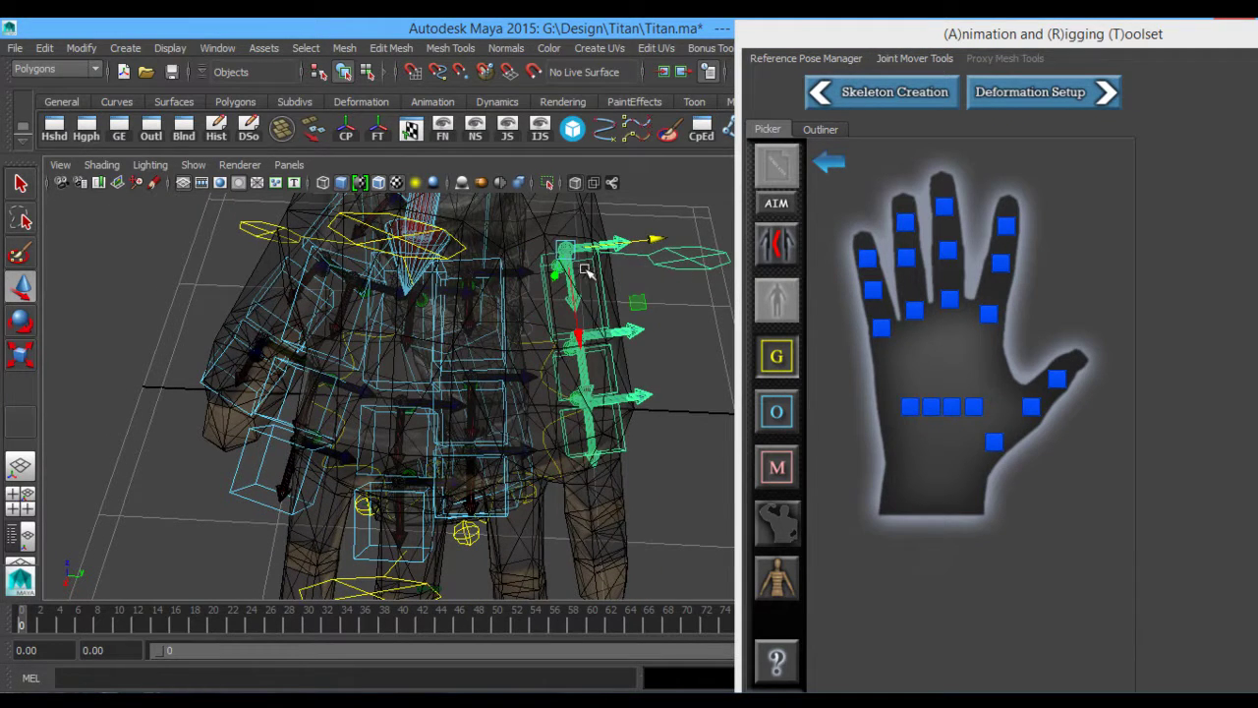
pyautogui.moveTo(578, 332); pyautogui.dragTo(601, 477)
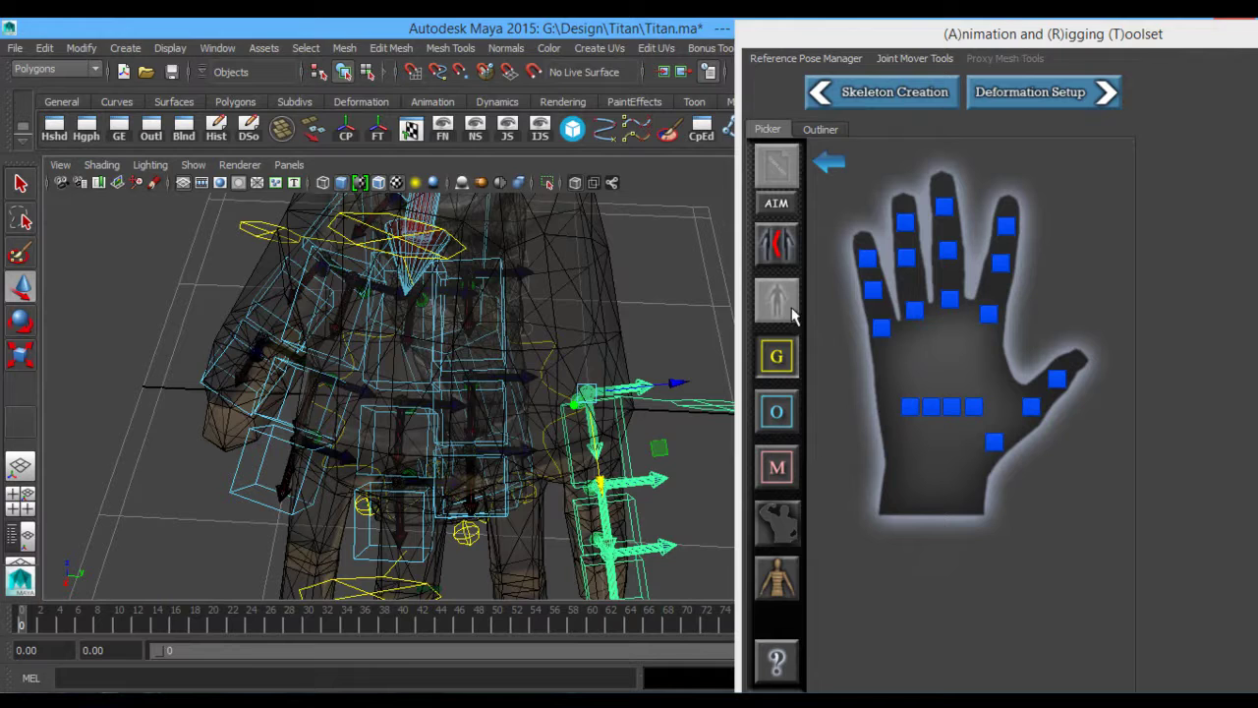
# - Move the left ring and middle fingers' base movers down to their knuckles in the hand mesh
pyautogui.click(912, 313)
pyautogui.moveTo(532, 334); pyautogui.dragTo(570, 480)
pyautogui.keyDown('alt'); pyautogui.moveTo(544, 397); pyautogui.dragTo(587, 361, button='middle'); pyautogui.keyUp('alt')
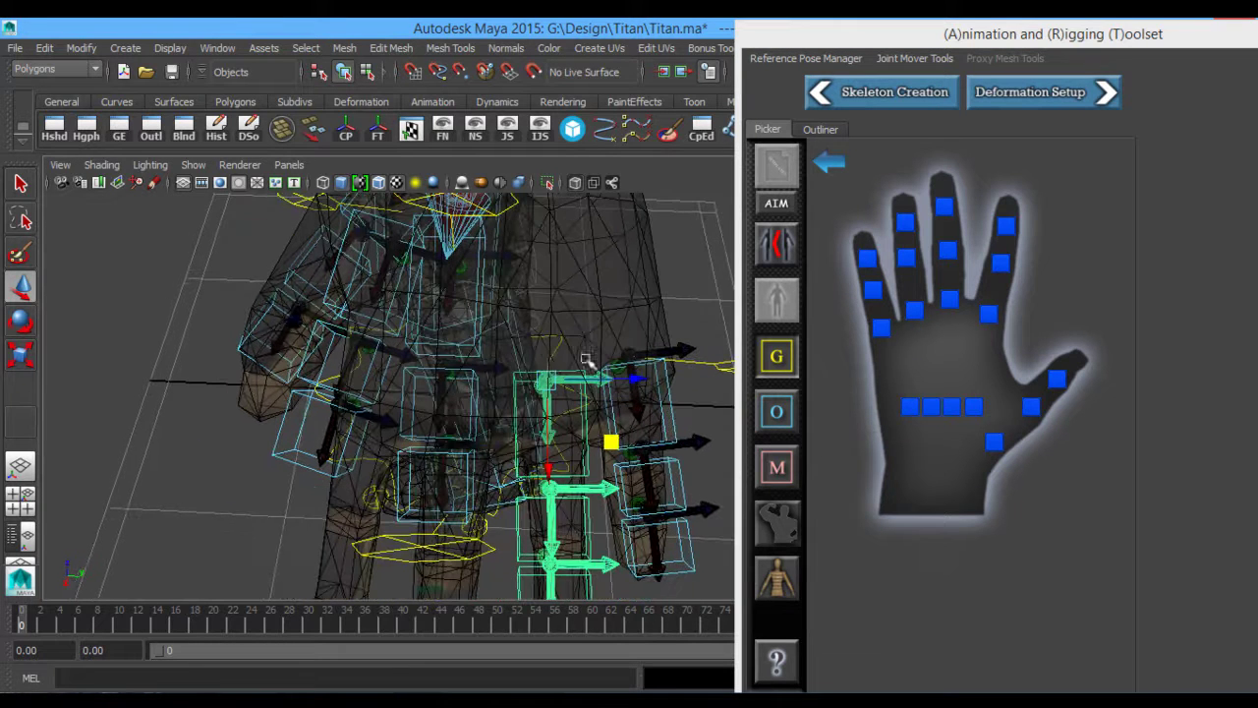
pyautogui.click(932, 312)
pyautogui.moveTo(512, 317); pyautogui.dragTo(509, 490)
# - Move the left index finger's base mover to its knuckle and rotate the chain to follow the finger
pyautogui.click(989, 316)
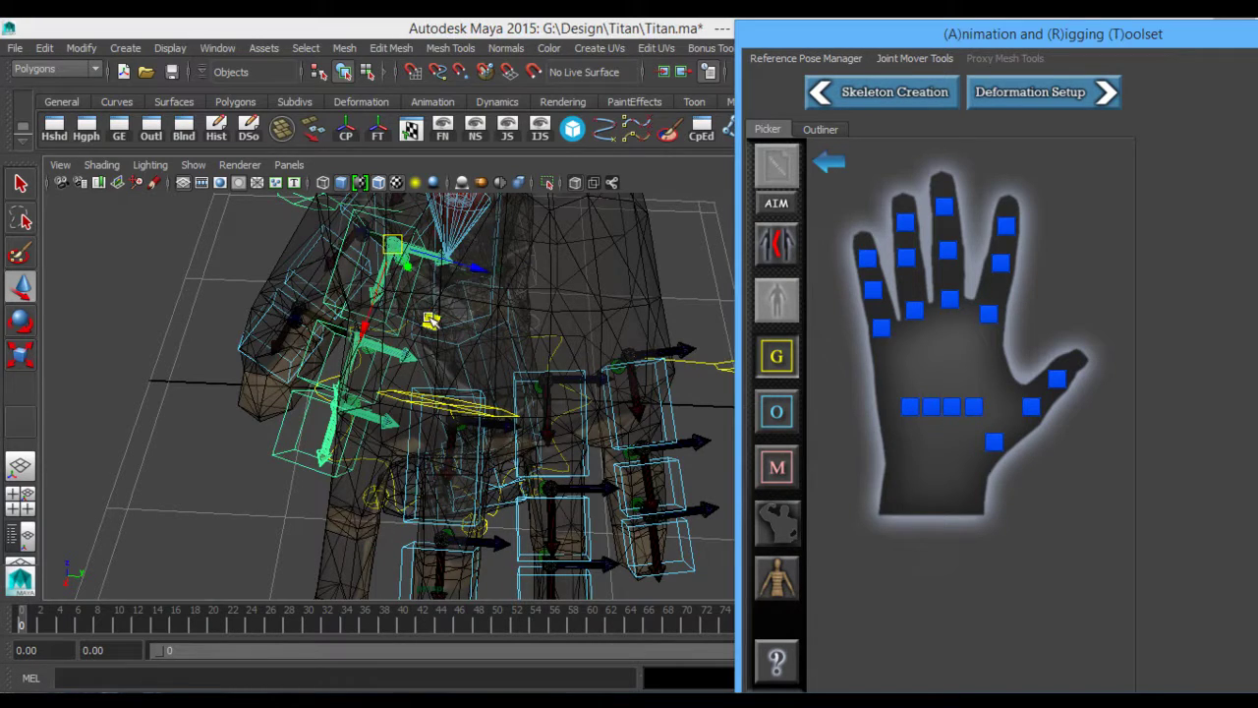
pyautogui.moveTo(431, 320)
pyautogui.mouseDown()
pyautogui.moveTo(410, 461)
pyautogui.moveTo(517, 447)
pyautogui.moveTo(392, 302)
pyautogui.moveTo(410, 318)
pyautogui.moveTo(576, 352)
pyautogui.moveTo(480, 379)
pyautogui.moveTo(445, 350)
pyautogui.moveTo(451, 319)
pyautogui.mouseUp()
pyautogui.press('e')
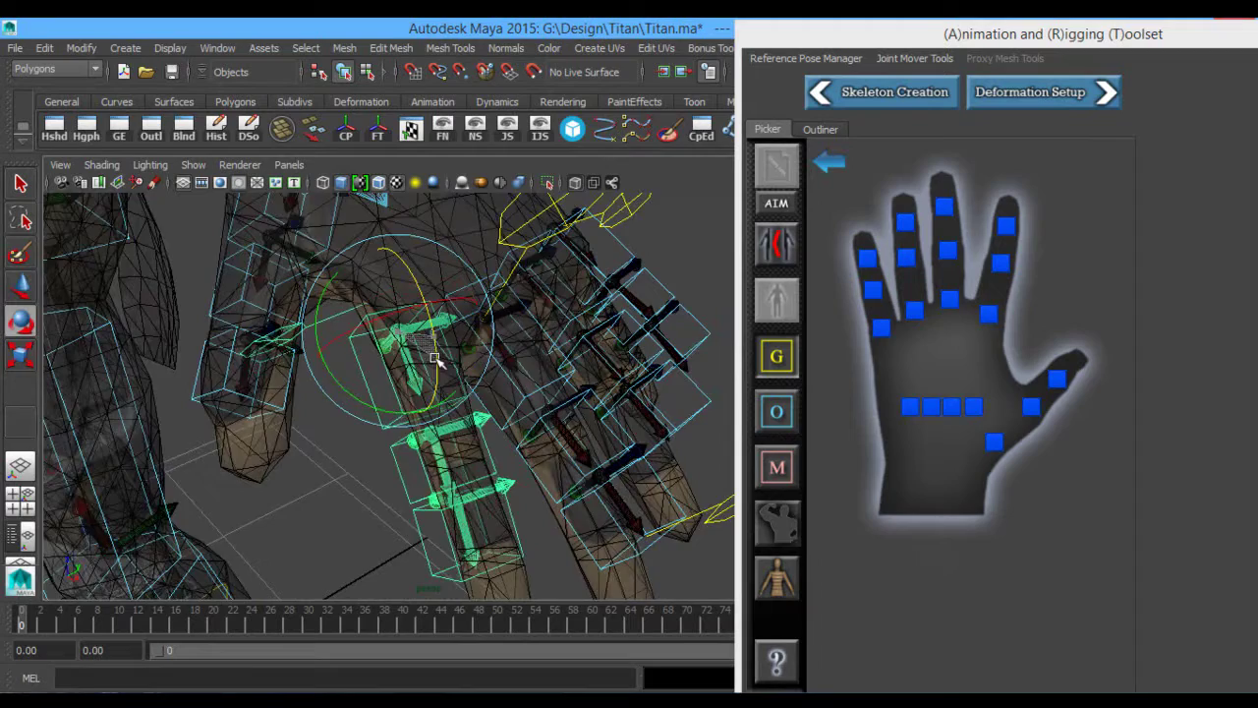
pyautogui.keyDown('alt'); pyautogui.moveTo(504, 414); pyautogui.dragTo(416, 368); pyautogui.keyUp('alt')
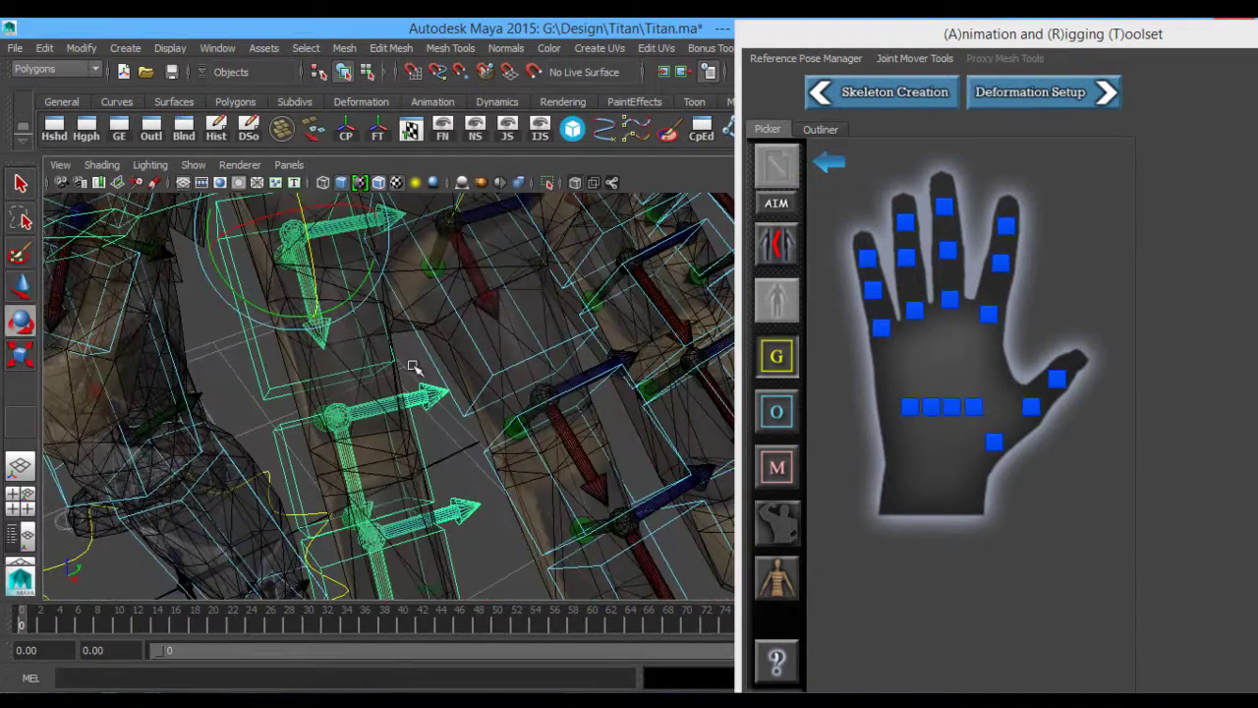
pyautogui.press('w')
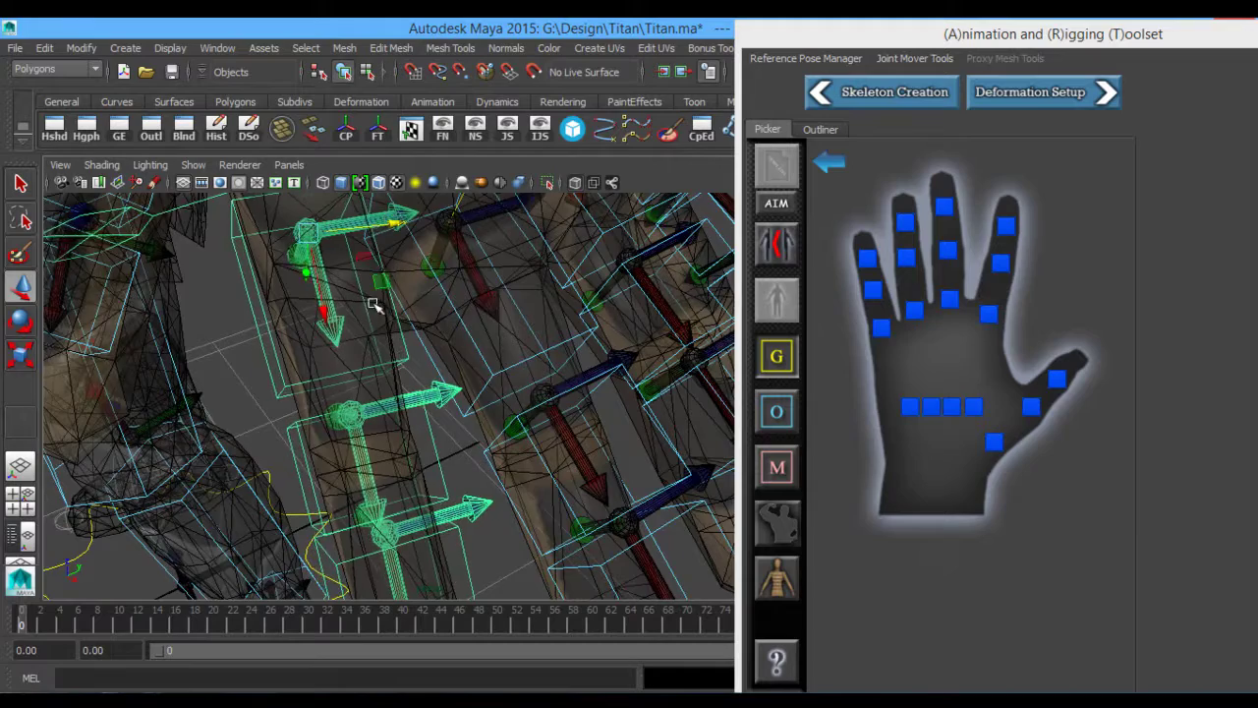
pyautogui.keyDown('alt'); pyautogui.moveTo(373, 309); pyautogui.dragTo(466, 377); pyautogui.keyUp('alt')
# - Select the left index finger's middle mover and move it along its local axes to the finger's middle knuckle
pyautogui.click(914, 332)
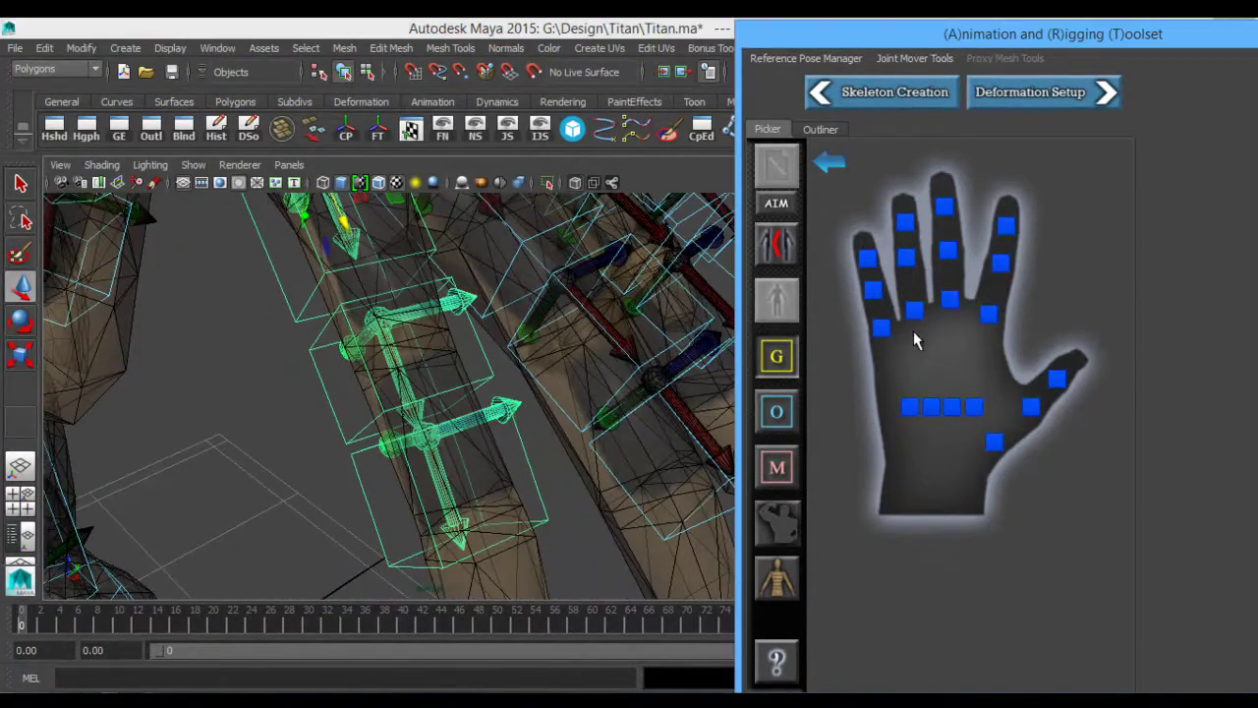
pyautogui.click(913, 312)
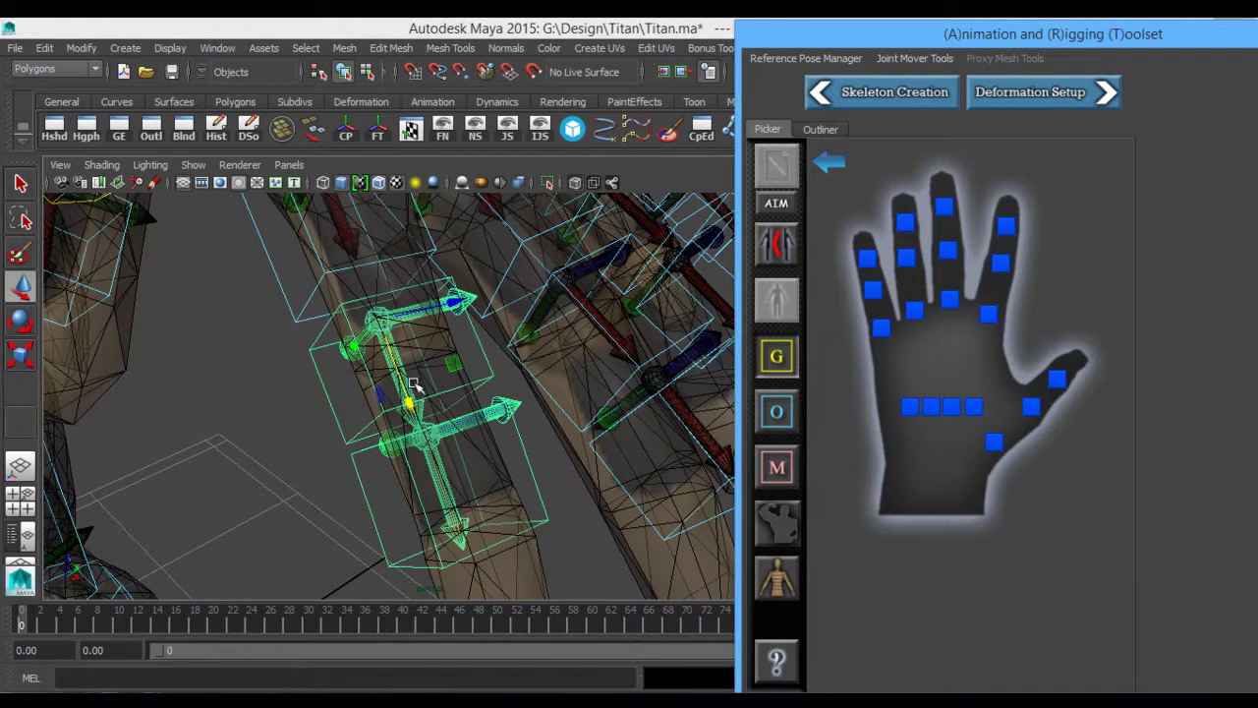
pyautogui.moveTo(410, 403); pyautogui.dragTo(463, 384)
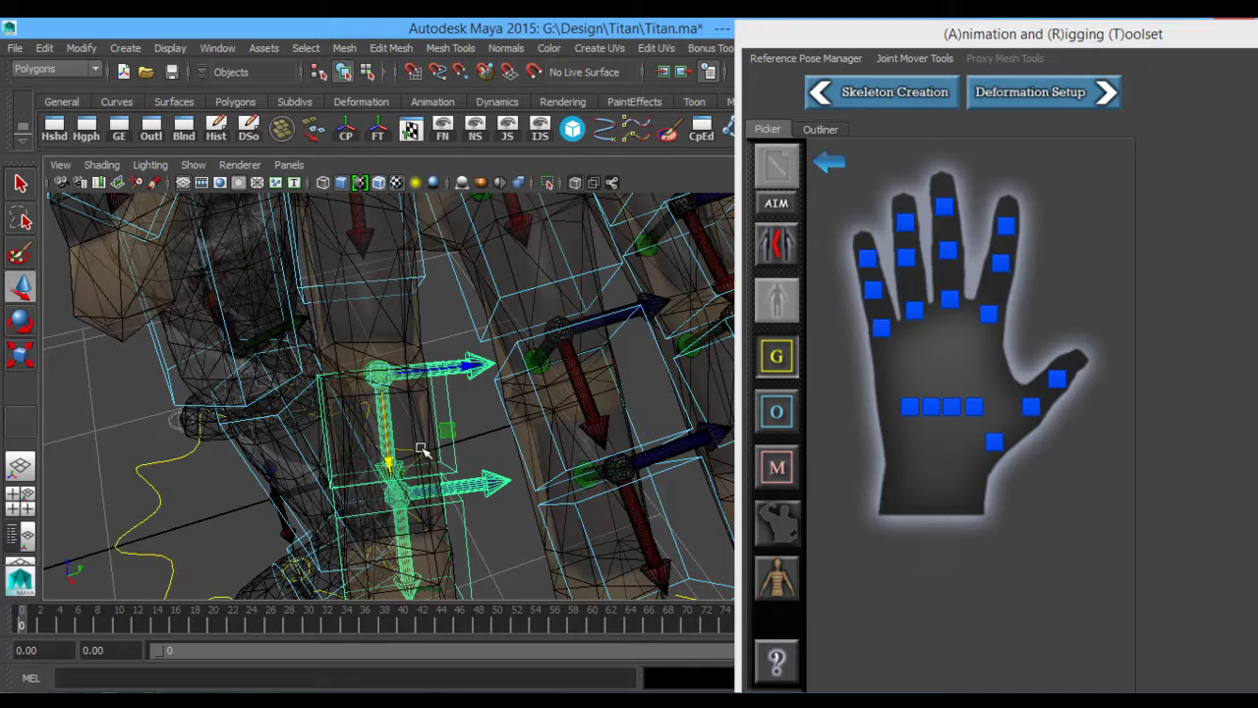
pyautogui.moveTo(468, 365); pyautogui.dragTo(486, 405)
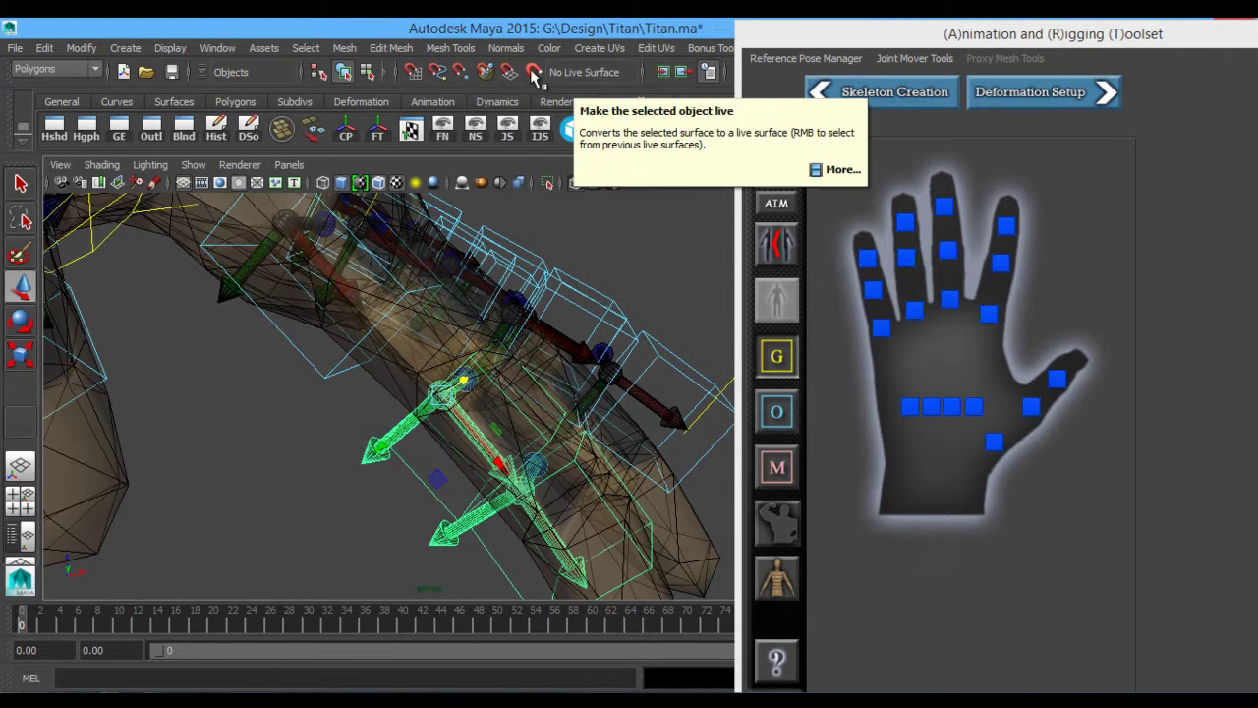
pyautogui.click(458, 49)
pyautogui.click(480, 49)
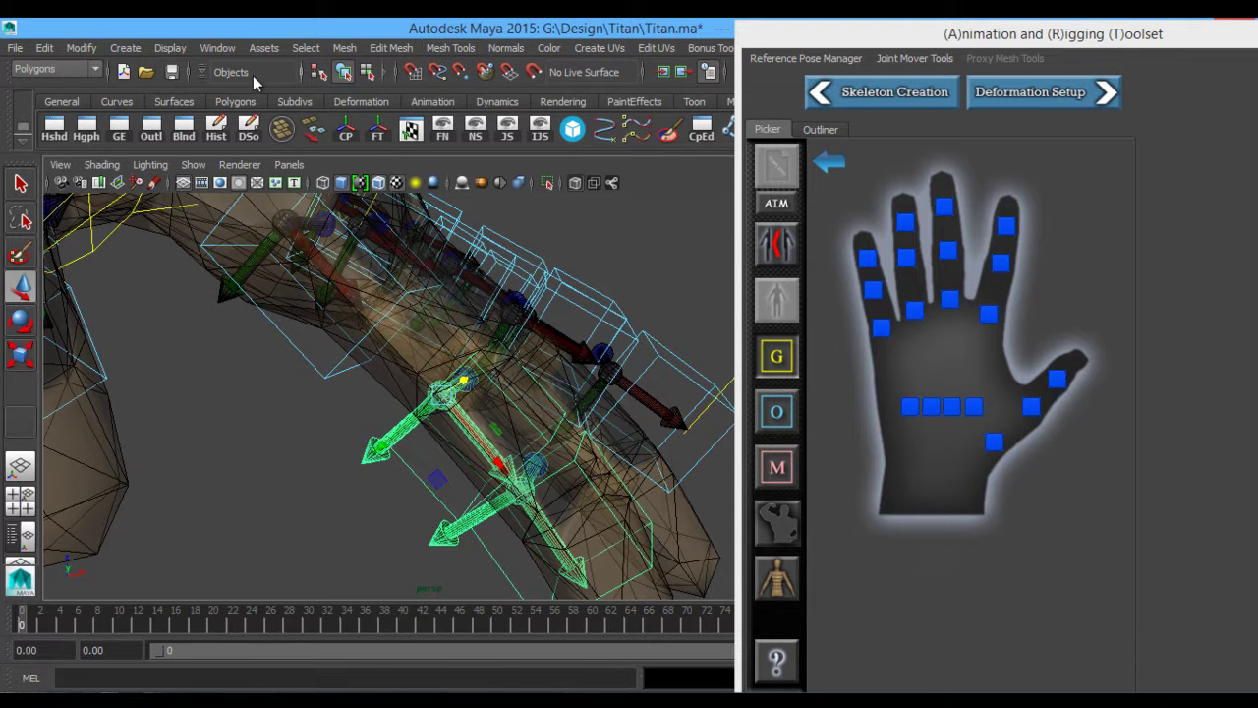
pyautogui.click(488, 74)
# - Adjust the left index finger's middle mover and refine the base mover's rotation to center the chain in the mesh
pyautogui.keyDown('alt'); pyautogui.moveTo(495, 303); pyautogui.dragTo(370, 346); pyautogui.keyUp('alt')
pyautogui.keyDown('alt'); pyautogui.moveTo(443, 388); pyautogui.dragTo(466, 362); pyautogui.keyUp('alt')
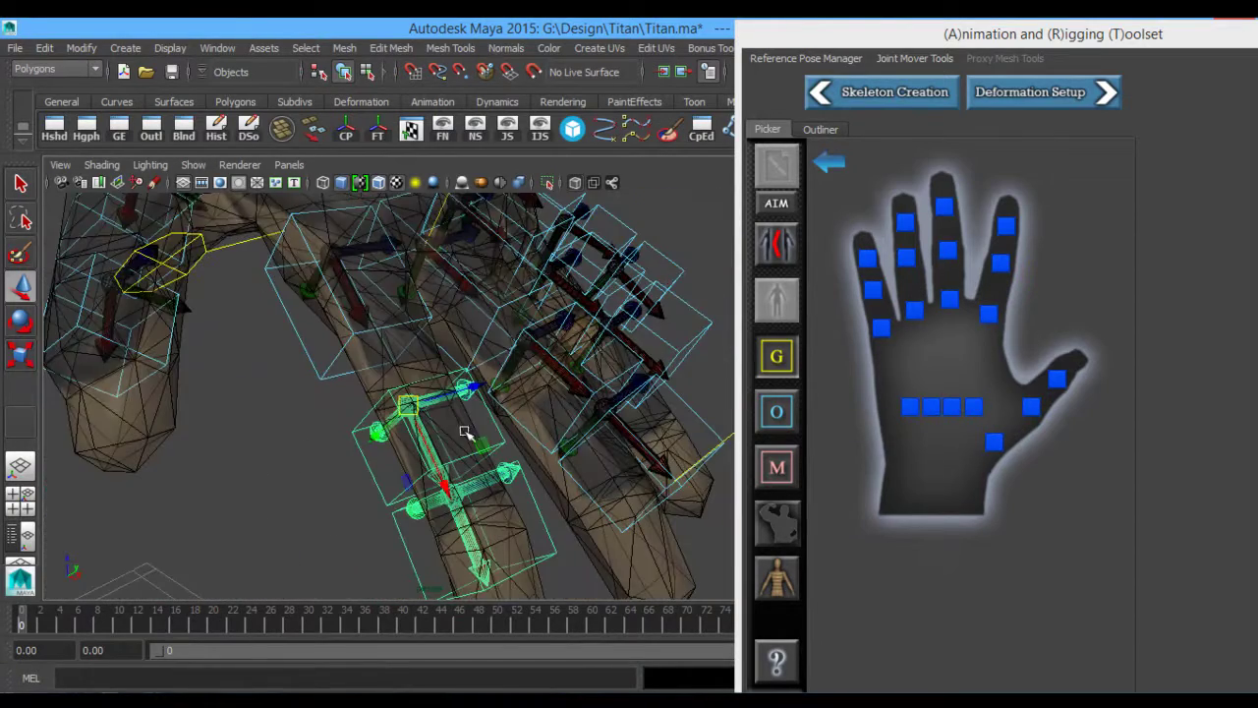
pyautogui.keyDown('alt'); pyautogui.moveTo(430, 420); pyautogui.dragTo(358, 374); pyautogui.keyUp('alt')
pyautogui.click(994, 319)
pyautogui.press('e')
pyautogui.keyDown('alt'); pyautogui.moveTo(433, 344); pyautogui.dragTo(427, 257); pyautogui.keyUp('alt')
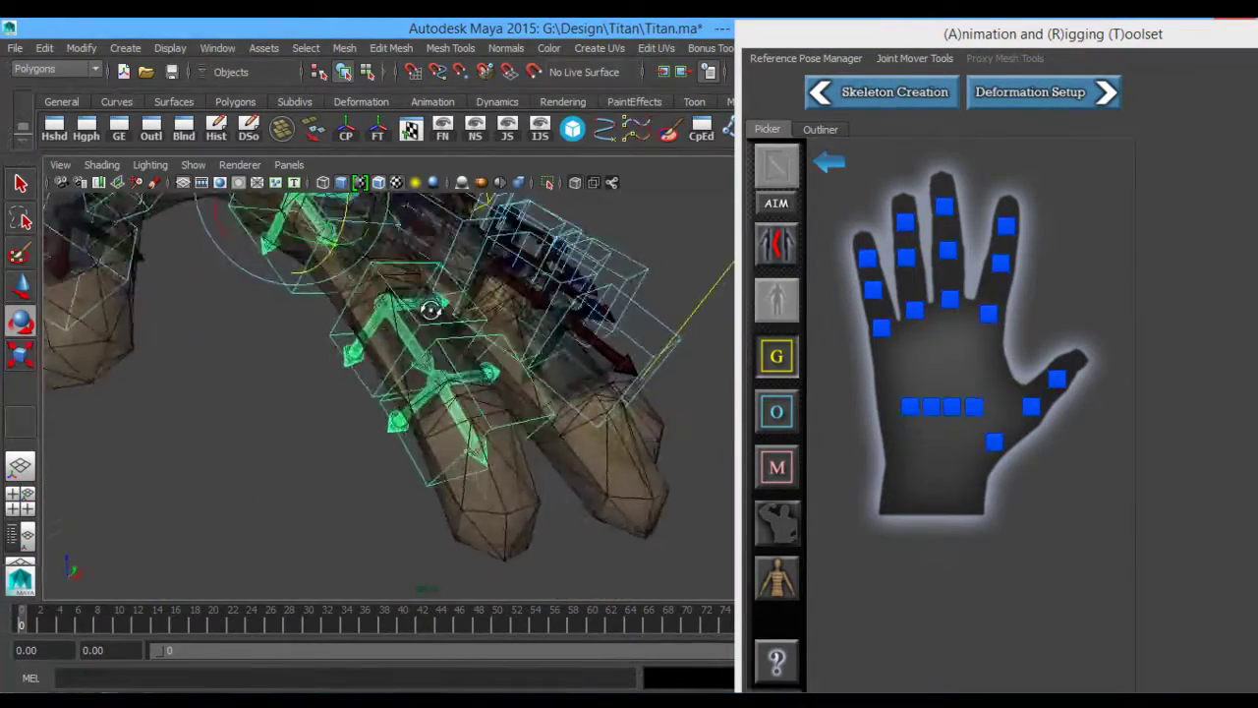
pyautogui.keyDown('alt'); pyautogui.moveTo(429, 310); pyautogui.dragTo(413, 339); pyautogui.keyUp('alt')
# - Select the left index finger's tip mover and move it along the finger to the last knuckle
pyautogui.click(1018, 236)
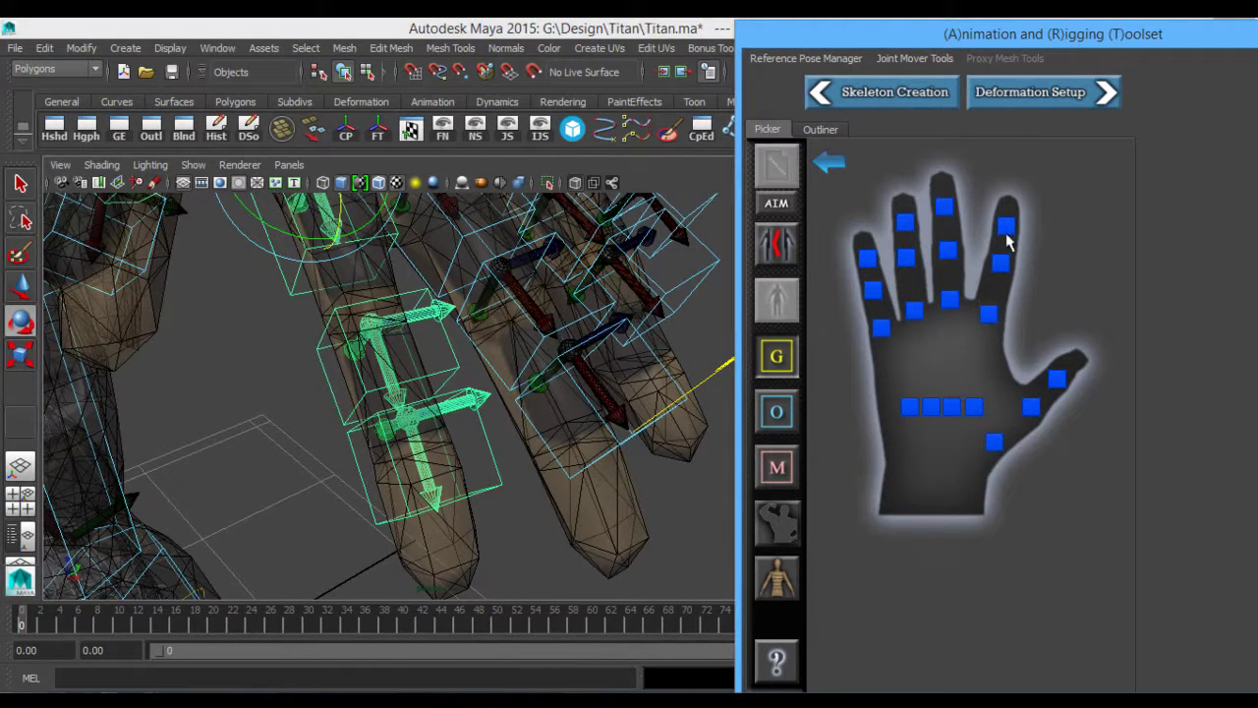
pyautogui.keyDown('alt'); pyautogui.moveTo(521, 362); pyautogui.dragTo(494, 387); pyautogui.keyUp('alt')
pyautogui.press('w')
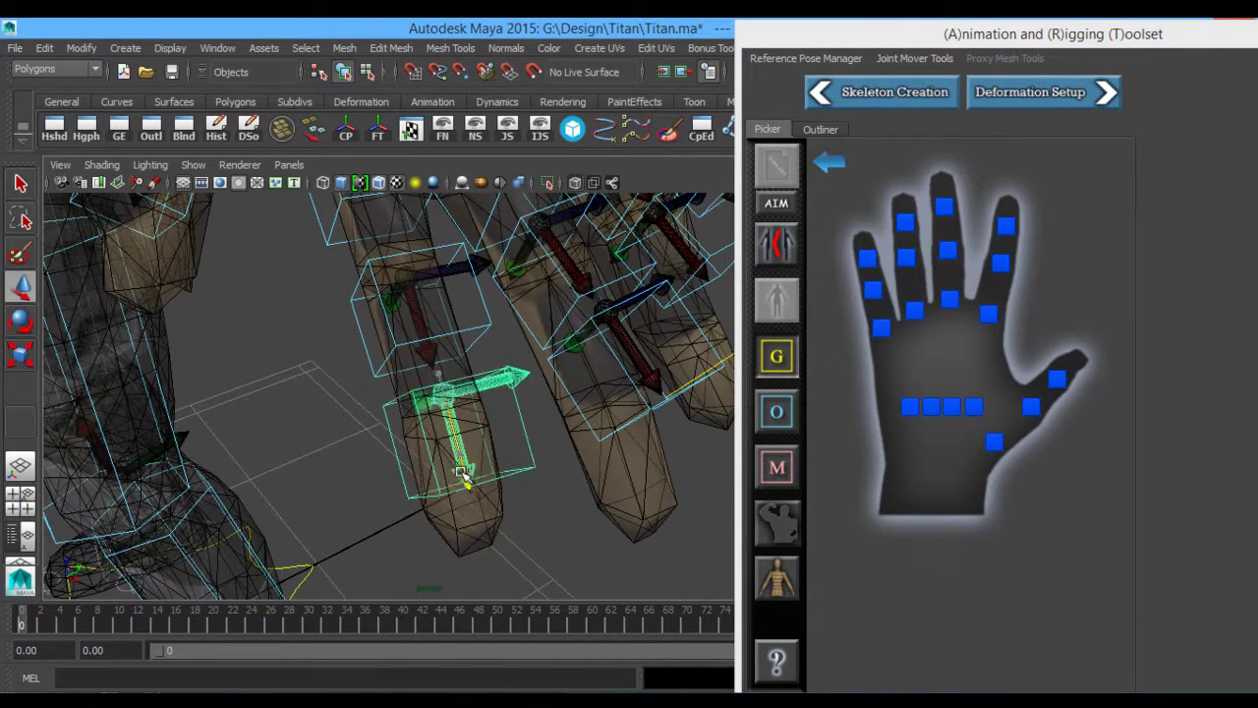
pyautogui.keyDown('alt'); pyautogui.moveTo(466, 489); pyautogui.dragTo(530, 453); pyautogui.keyUp('alt')
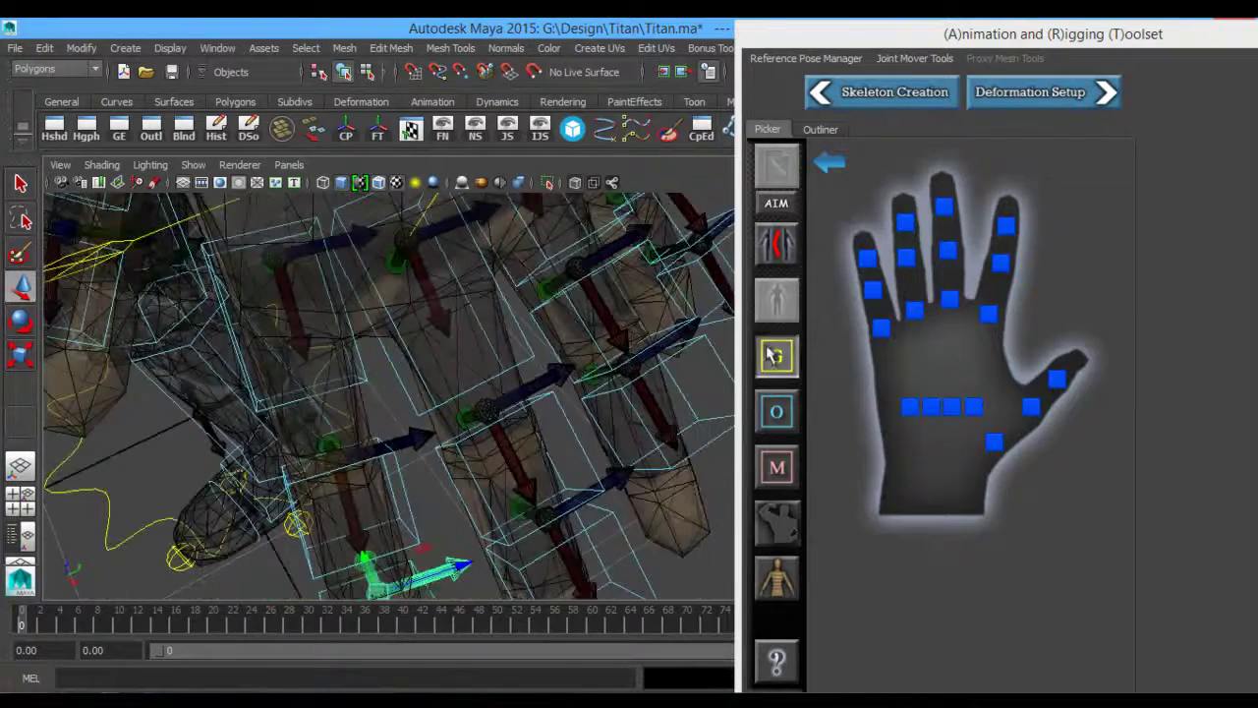
# - Rotate the left middle finger's base mover to follow the finger and move its middle mover to the knuckle
pyautogui.click(946, 301)
pyautogui.moveTo(526, 316)
pyautogui.keyDown('alt'); pyautogui.mouseDown()
pyautogui.moveTo(480, 376)
pyautogui.moveTo(525, 360)
pyautogui.moveTo(478, 348)
pyautogui.moveTo(590, 351)
pyautogui.moveTo(511, 254)
pyautogui.moveTo(374, 281)
pyautogui.moveTo(488, 319)
pyautogui.moveTo(550, 315)
pyautogui.mouseUp(); pyautogui.keyUp('alt')
pyautogui.press('e')
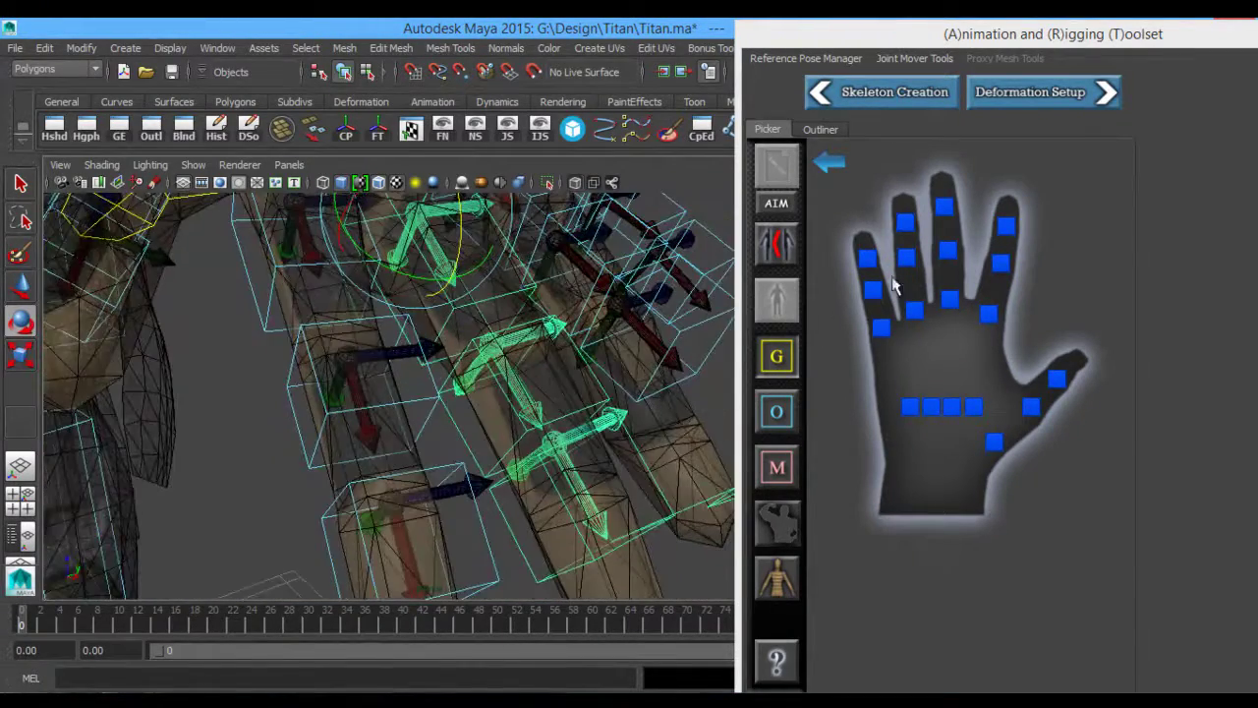
pyautogui.keyDown('alt'); pyautogui.moveTo(630, 315); pyautogui.dragTo(556, 382); pyautogui.keyUp('alt')
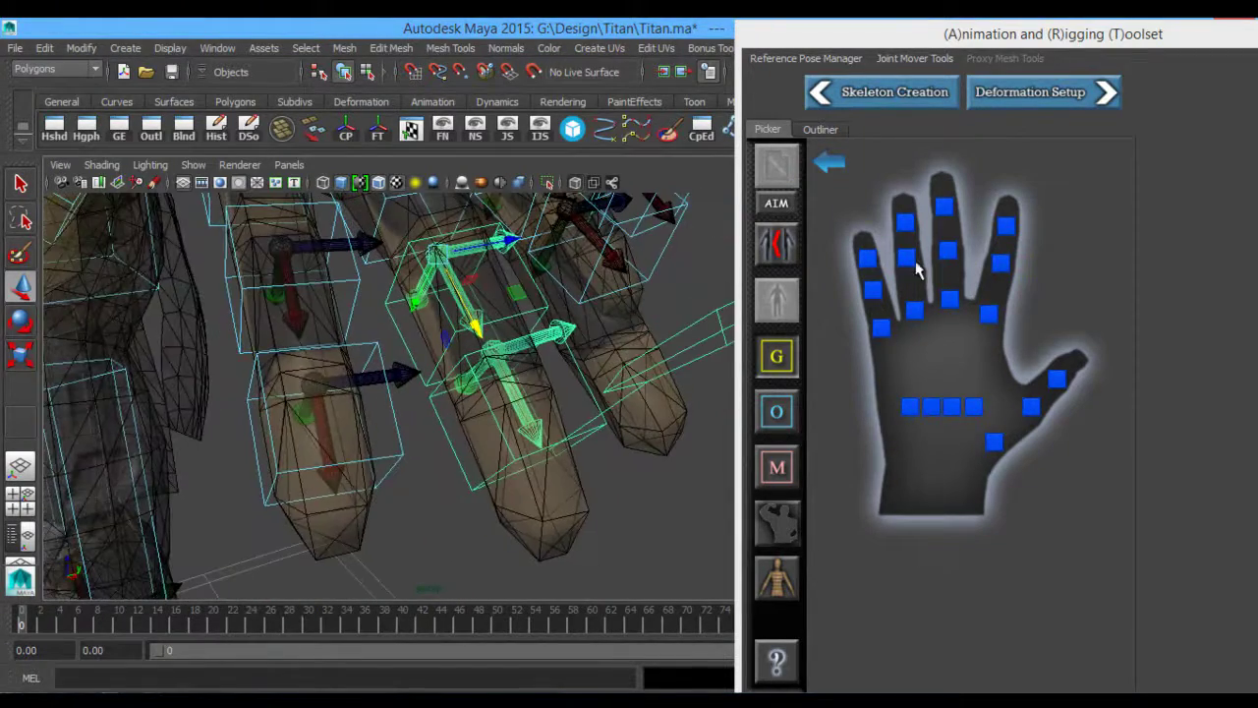
# - Move the left middle finger's tip mover to the last knuckle and refine the base mover's rotation
pyautogui.click(944, 208)
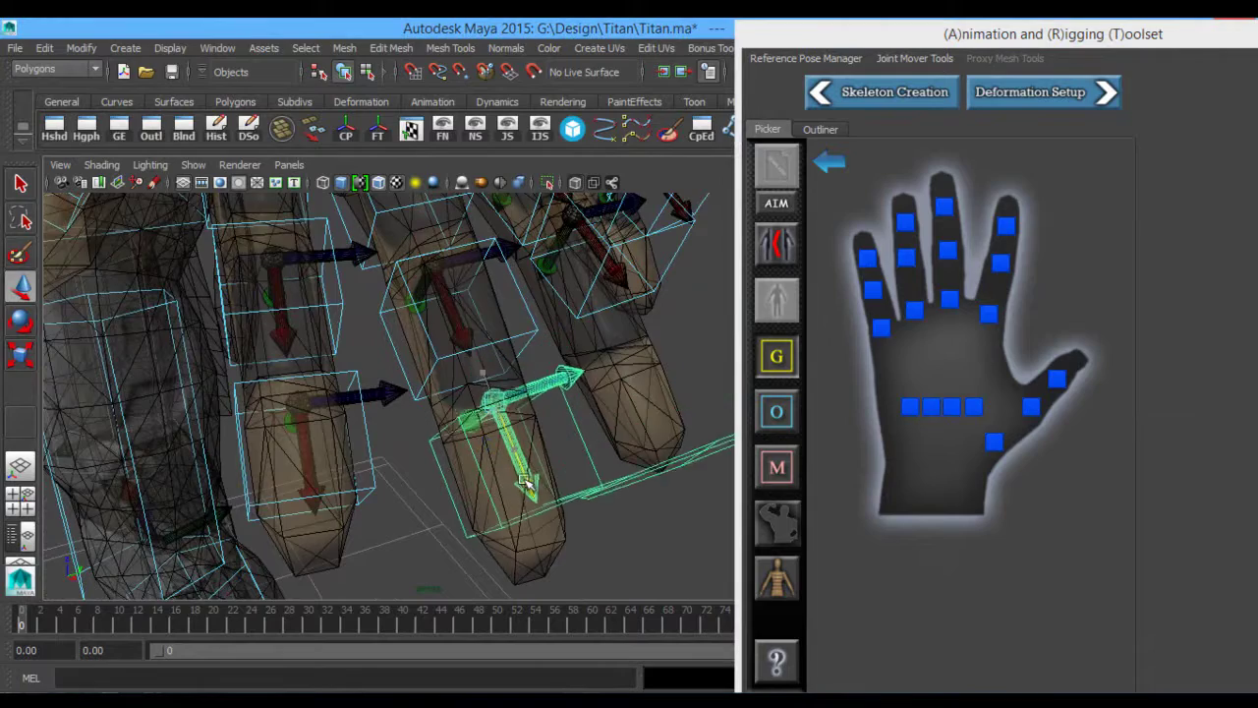
pyautogui.keyDown('alt'); pyautogui.moveTo(526, 484); pyautogui.dragTo(479, 379); pyautogui.keyUp('alt')
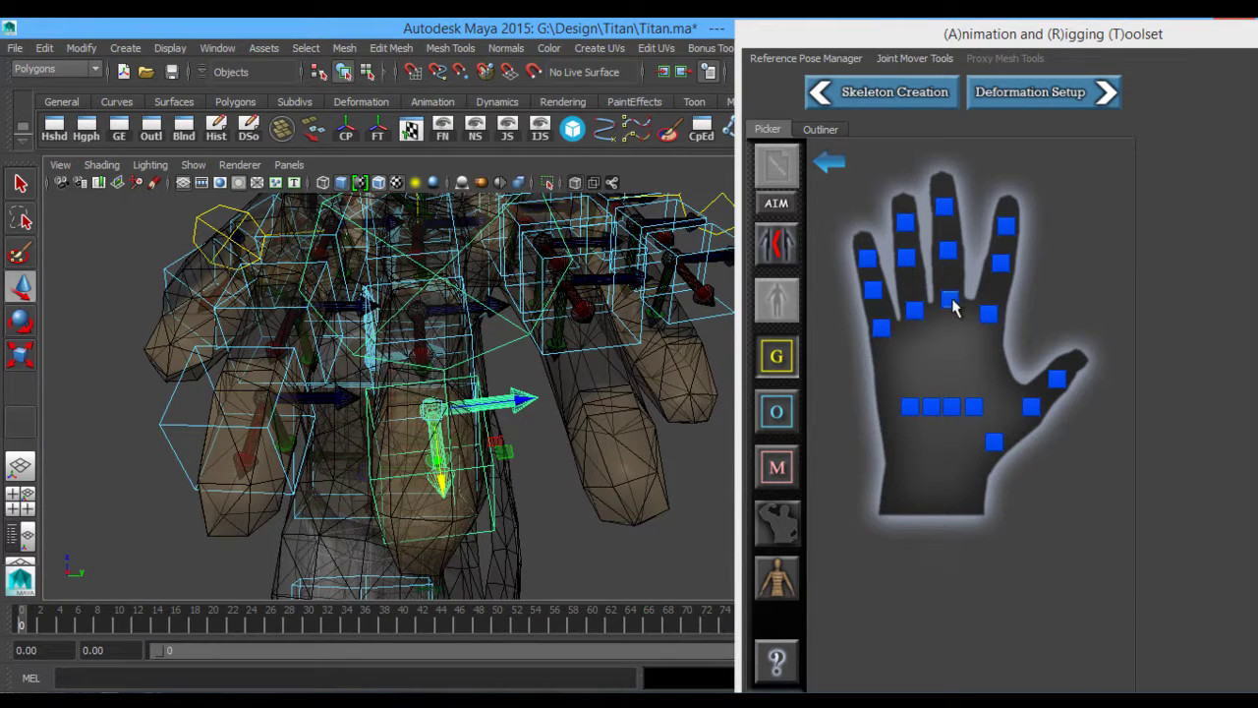
pyautogui.click(949, 301)
pyautogui.press('e')
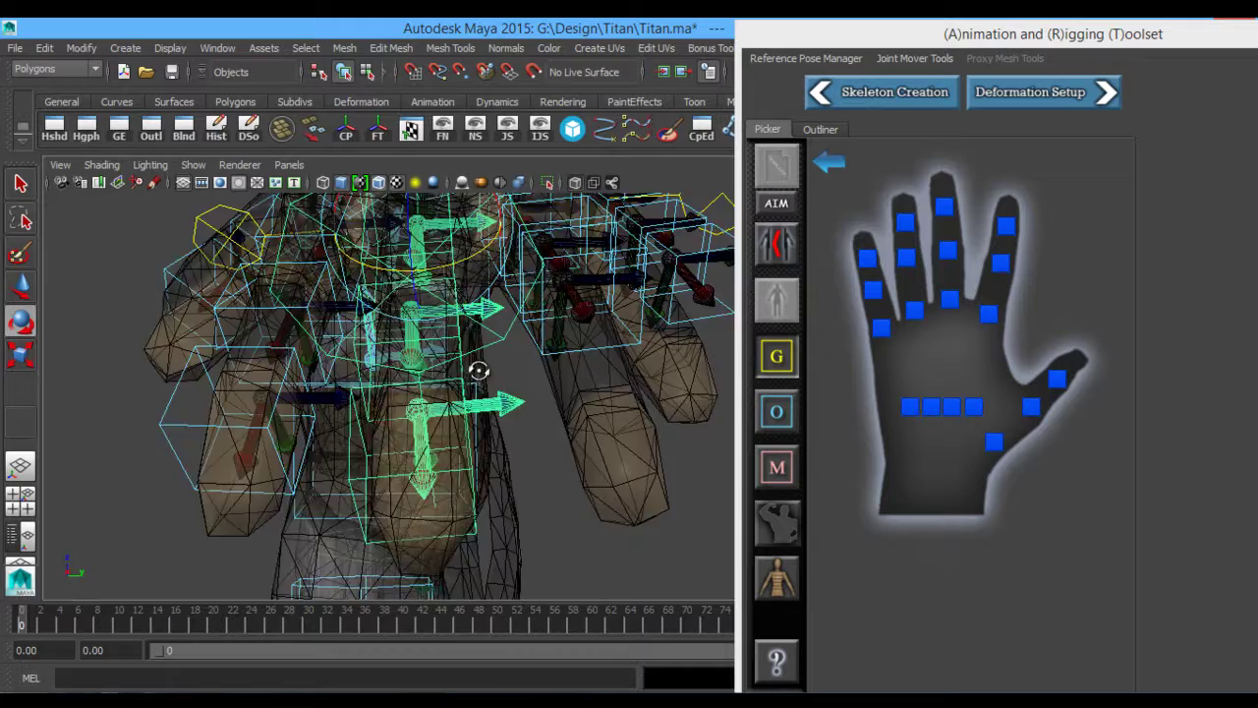
pyautogui.moveTo(479, 371)
pyautogui.keyDown('alt'); pyautogui.mouseDown()
pyautogui.moveTo(565, 357)
pyautogui.moveTo(469, 363)
pyautogui.moveTo(564, 365)
pyautogui.moveTo(529, 367)
pyautogui.moveTo(505, 341)
pyautogui.moveTo(517, 332)
pyautogui.moveTo(456, 310)
pyautogui.moveTo(483, 365)
pyautogui.mouseUp(); pyautogui.keyUp('alt')
# - Select the left ring finger's base mover and adjust its position and rotation to align the chain with the finger
pyautogui.click(916, 311)
pyautogui.keyDown('alt'); pyautogui.moveTo(483, 442); pyautogui.dragTo(540, 381); pyautogui.keyUp('alt')
pyautogui.press('e')
pyautogui.press('w')
pyautogui.press('e')
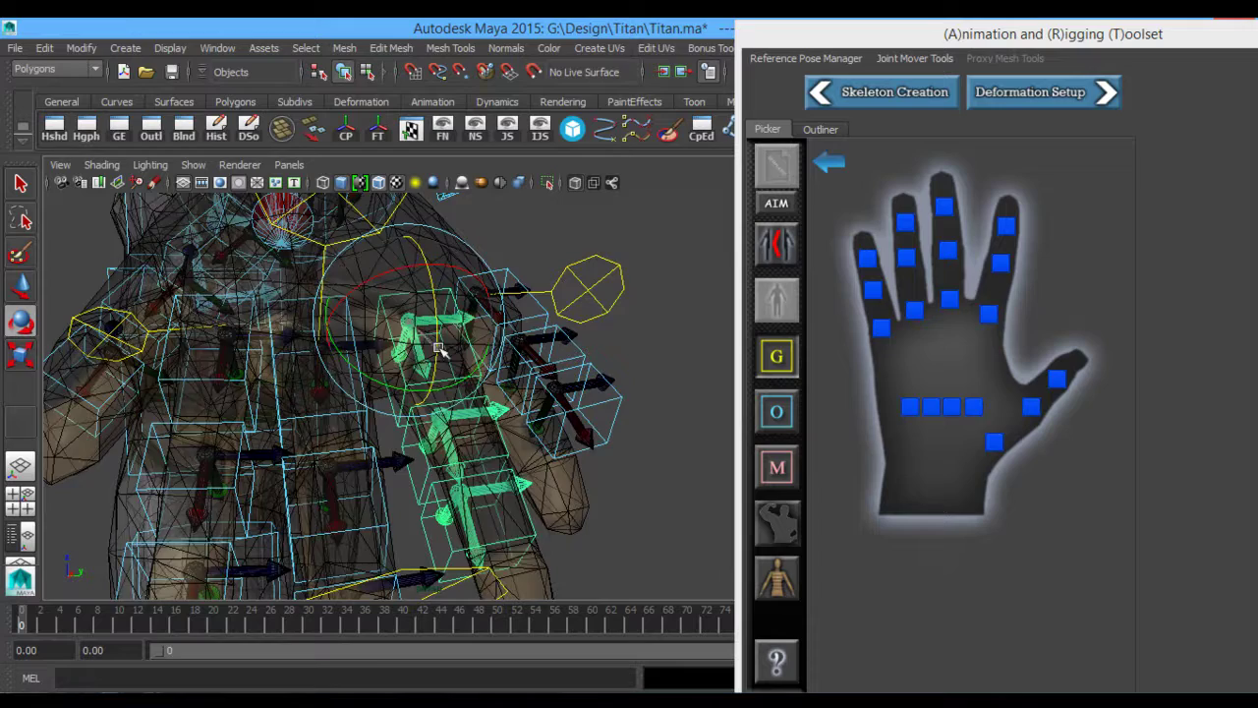
pyautogui.keyDown('alt'); pyautogui.moveTo(440, 350); pyautogui.dragTo(441, 417); pyautogui.keyUp('alt')
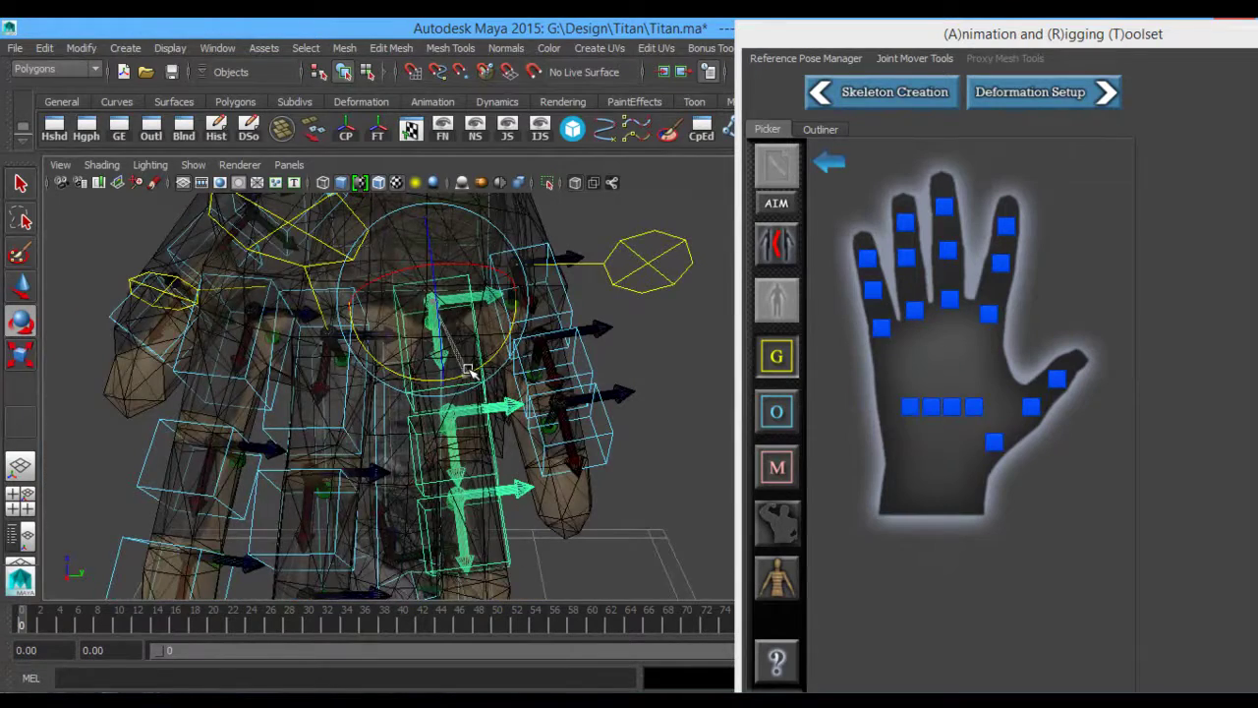
# - Refine the left ring finger's base mover placement and move its middle mover to the finger's middle knuckle
pyautogui.keyDown('alt'); pyautogui.moveTo(479, 430); pyautogui.dragTo(472, 379, button='middle'); pyautogui.keyUp('alt')
pyautogui.keyDown('alt'); pyautogui.moveTo(472, 380); pyautogui.dragTo(517, 407, button='right'); pyautogui.keyUp('alt')
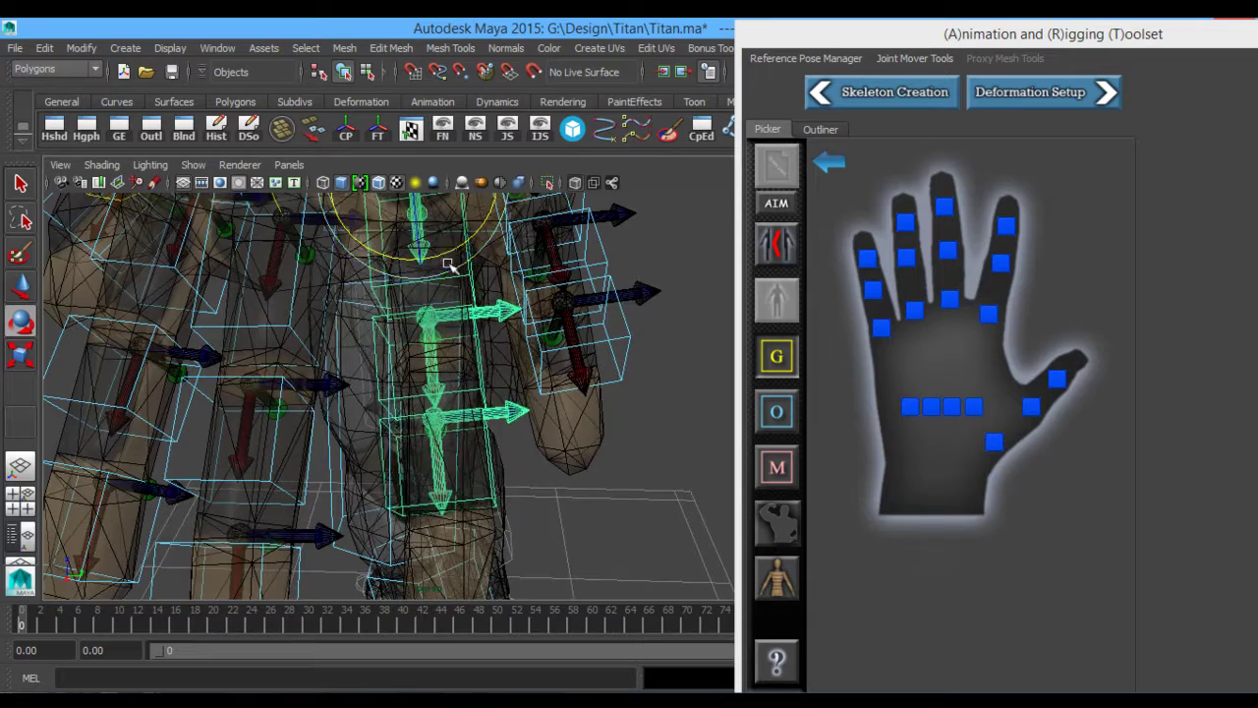
pyautogui.keyDown('alt'); pyautogui.moveTo(448, 264); pyautogui.dragTo(484, 381); pyautogui.keyUp('alt')
pyautogui.press('w')
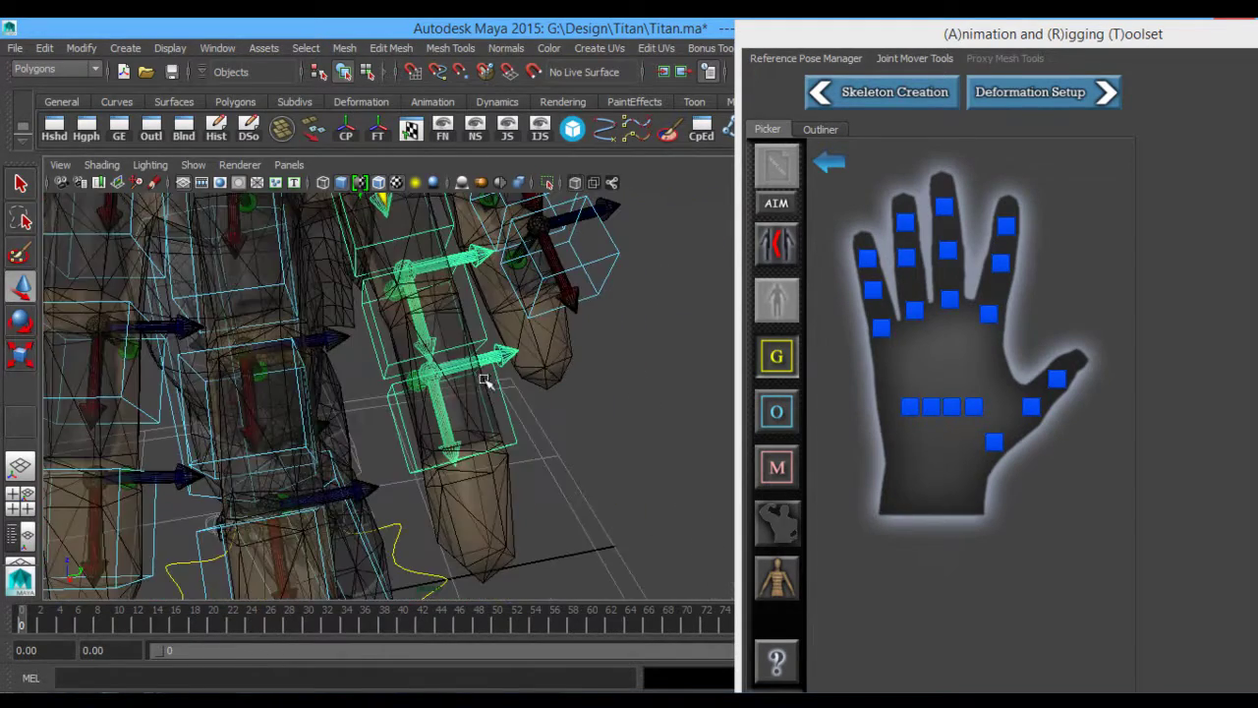
pyautogui.keyDown('alt'); pyautogui.moveTo(393, 334); pyautogui.dragTo(694, 309); pyautogui.keyUp('alt')
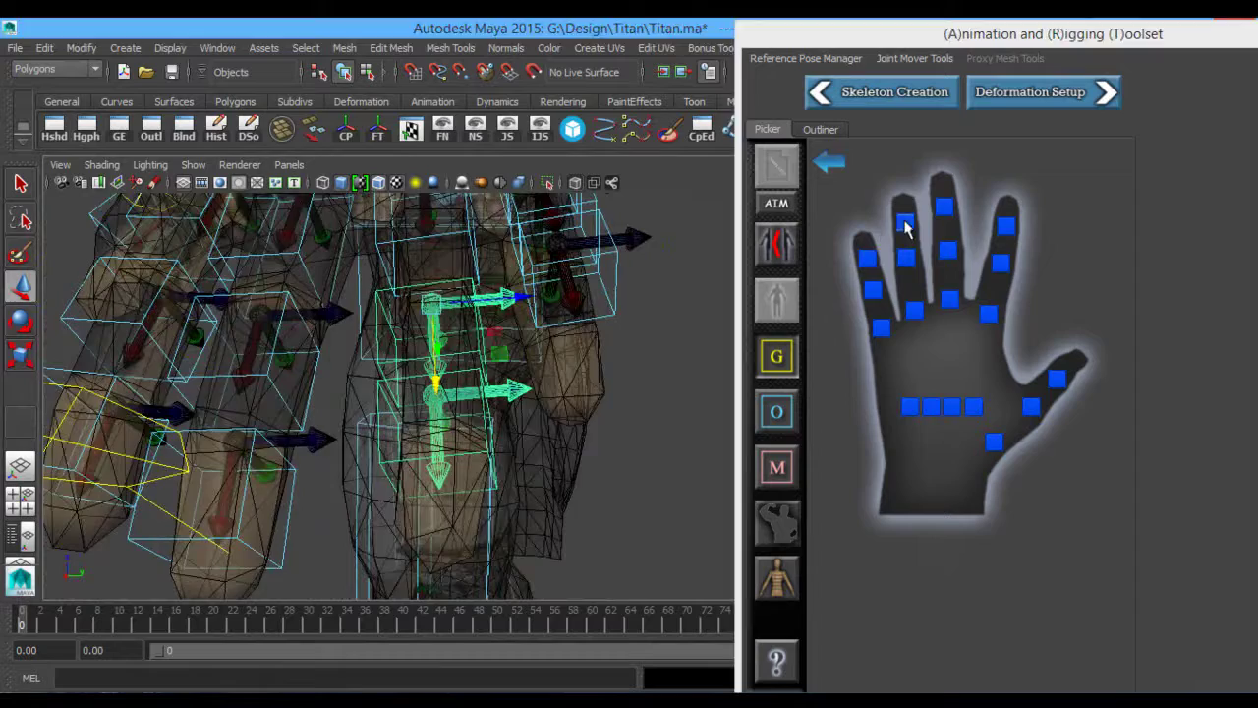
# - Select the left ring finger's tip mover and move it along the finger to the last knuckle
pyautogui.click(905, 226)
pyautogui.keyDown('alt'); pyautogui.moveTo(608, 366); pyautogui.dragTo(531, 405); pyautogui.keyUp('alt')
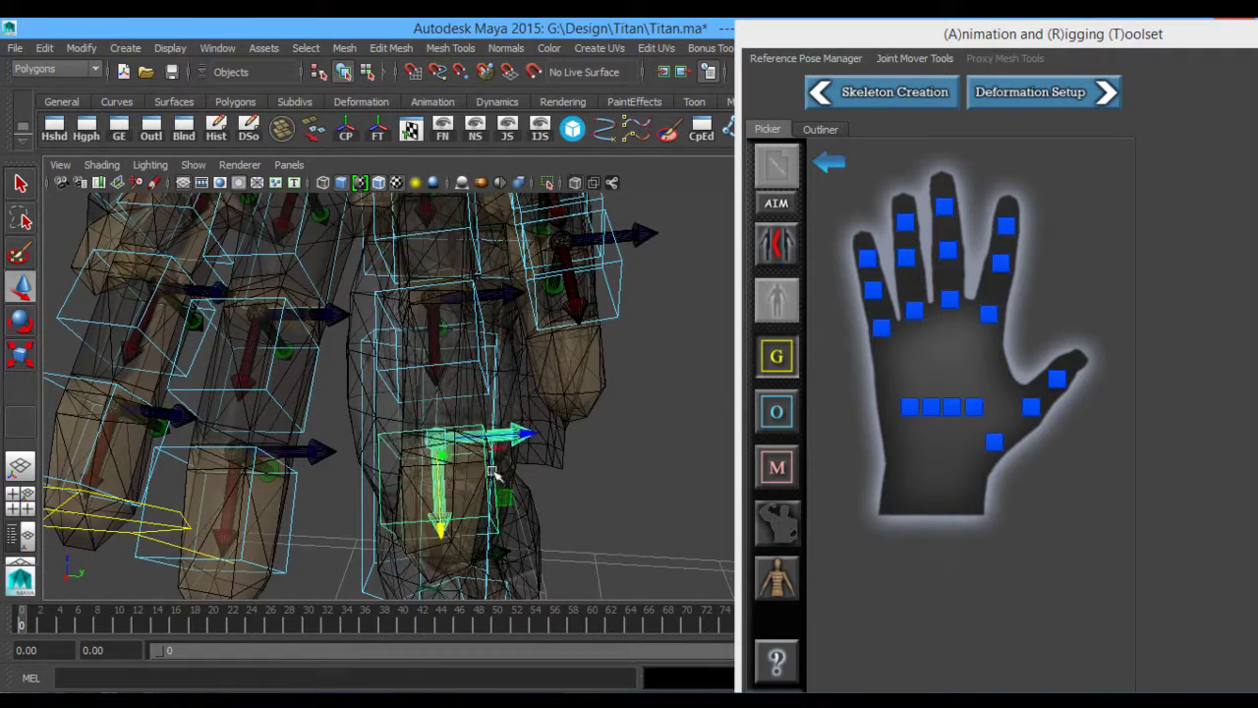
pyautogui.keyDown('alt'); pyautogui.moveTo(496, 474); pyautogui.dragTo(472, 392); pyautogui.keyUp('alt')
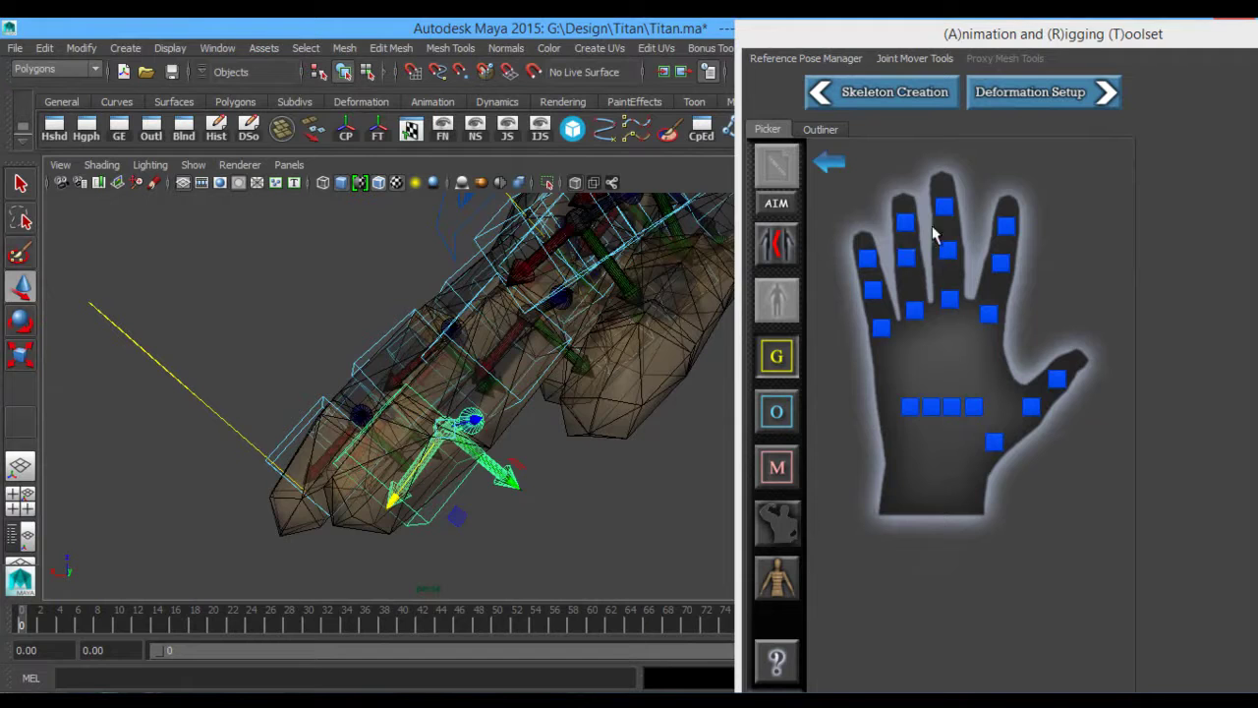
# - Refine the rotation of the left ring finger's base and tip movers and adjust the tip mover's position on the finger
pyautogui.click(912, 313)
pyautogui.keyDown('alt'); pyautogui.moveTo(605, 332); pyautogui.dragTo(587, 301); pyautogui.keyUp('alt')
pyautogui.press('e')
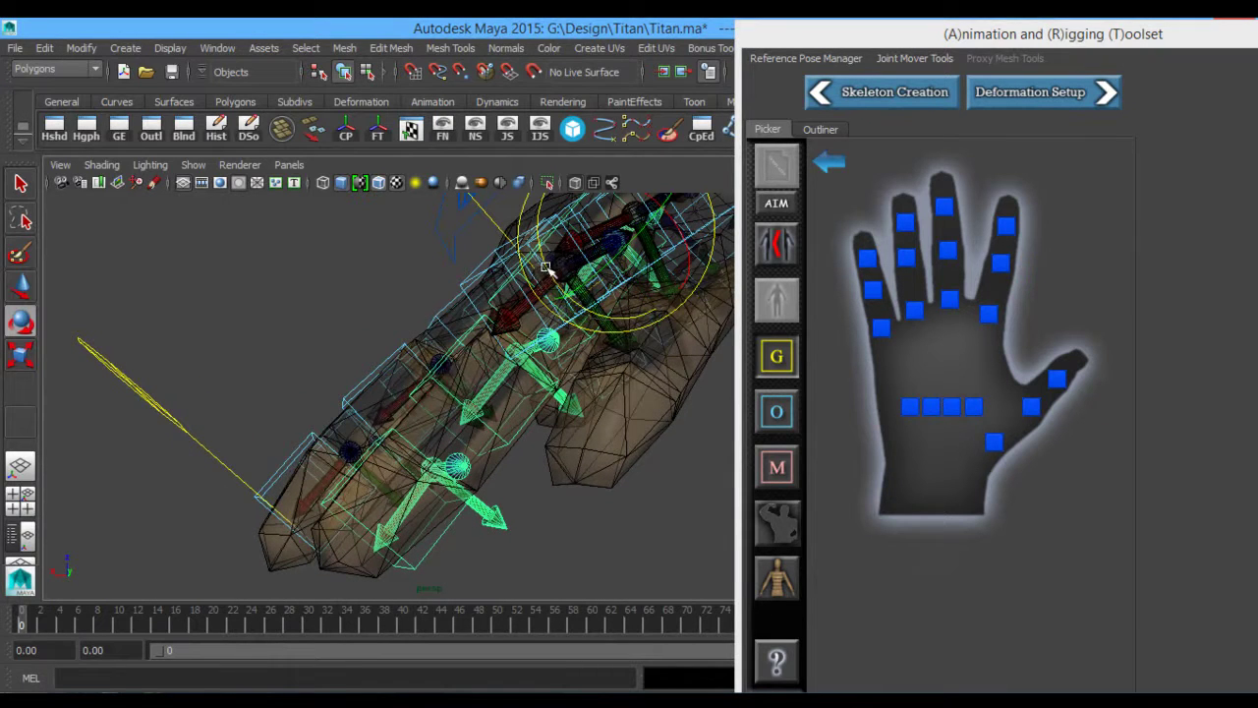
pyautogui.keyDown('alt'); pyautogui.moveTo(543, 265); pyautogui.dragTo(503, 304); pyautogui.keyUp('alt')
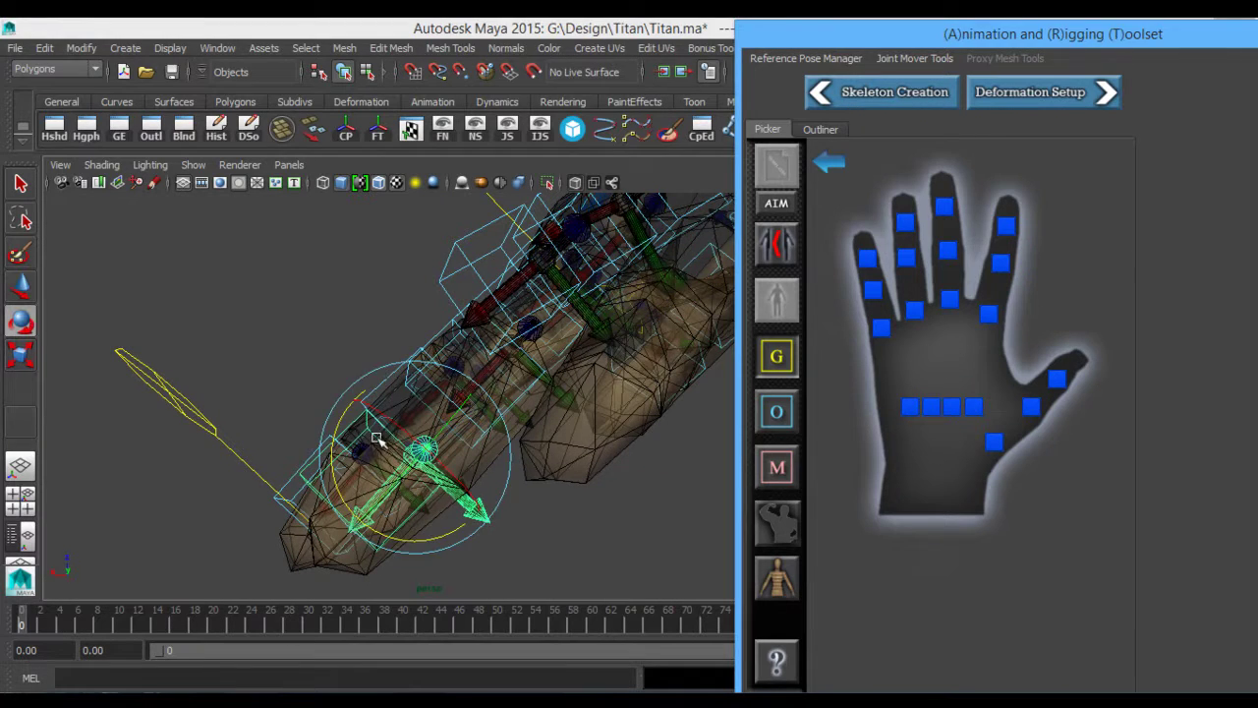
pyautogui.press('w')
pyautogui.keyDown('alt'); pyautogui.moveTo(356, 518); pyautogui.dragTo(430, 485); pyautogui.keyUp('alt')
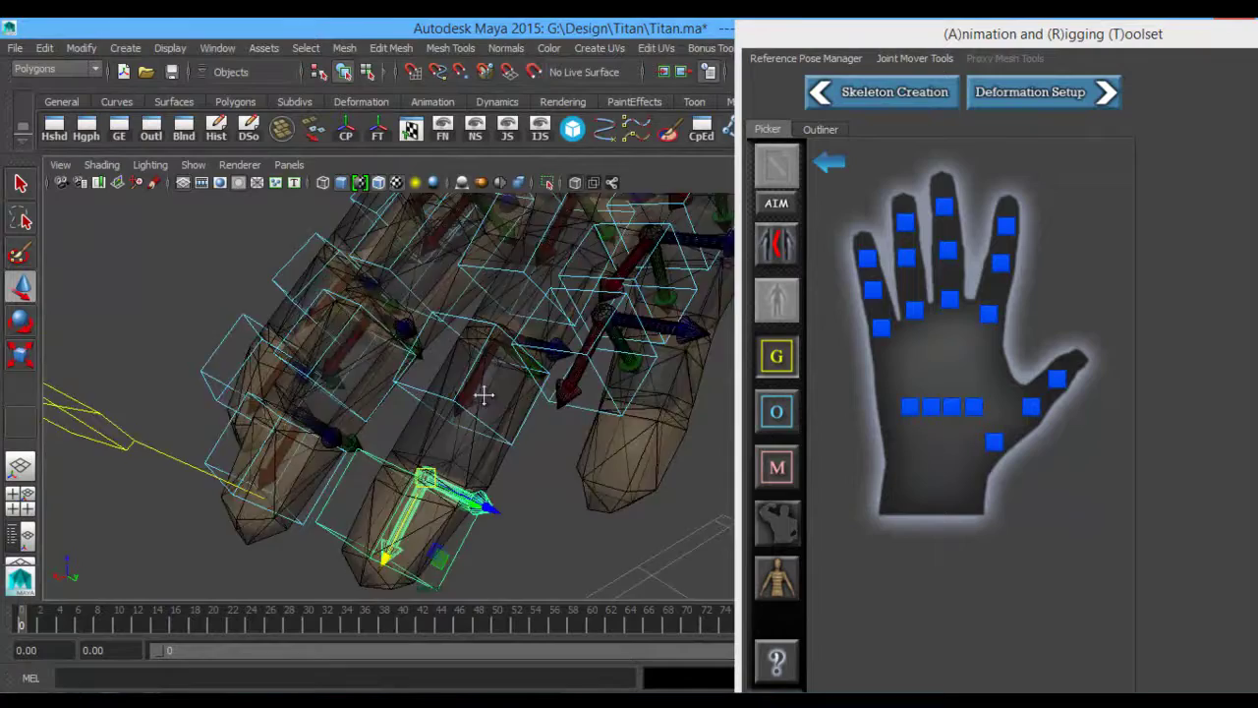
pyautogui.keyDown('alt'); pyautogui.moveTo(483, 395); pyautogui.dragTo(521, 380); pyautogui.keyUp('alt')
# - Select the left pinky's base mover and rotate and move it to align the chain with the finger
pyautogui.click(880, 332)
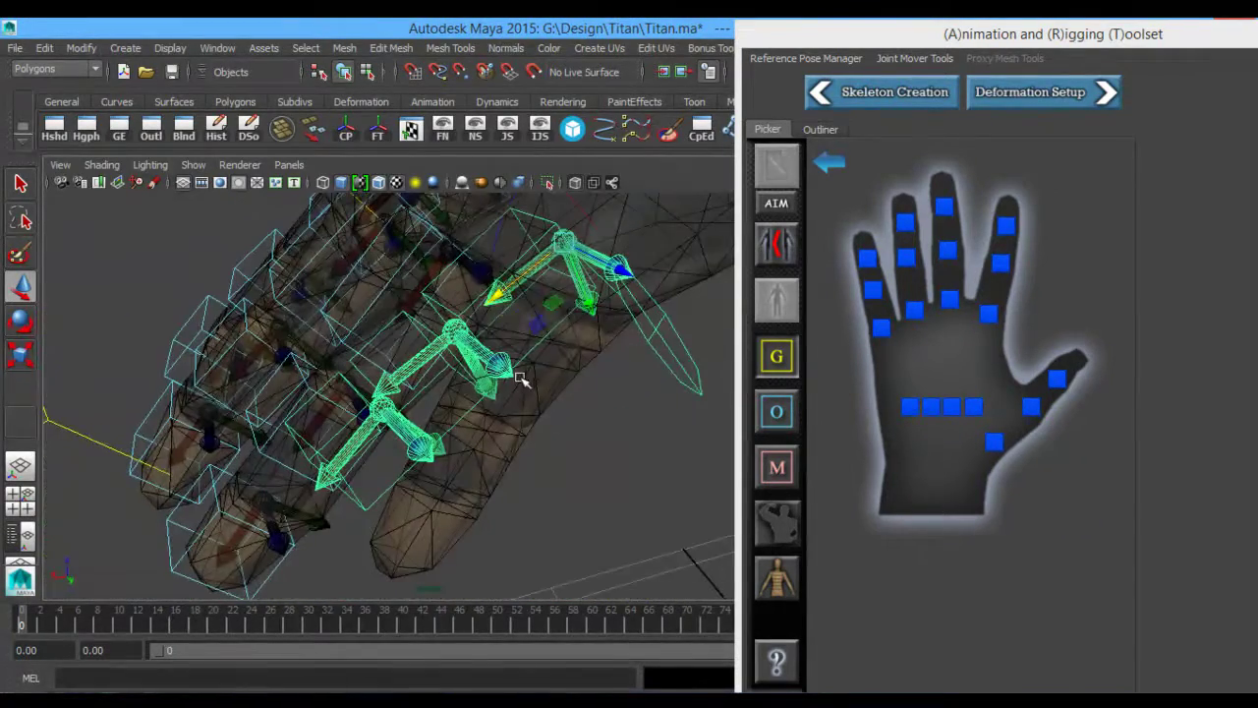
pyautogui.press('e')
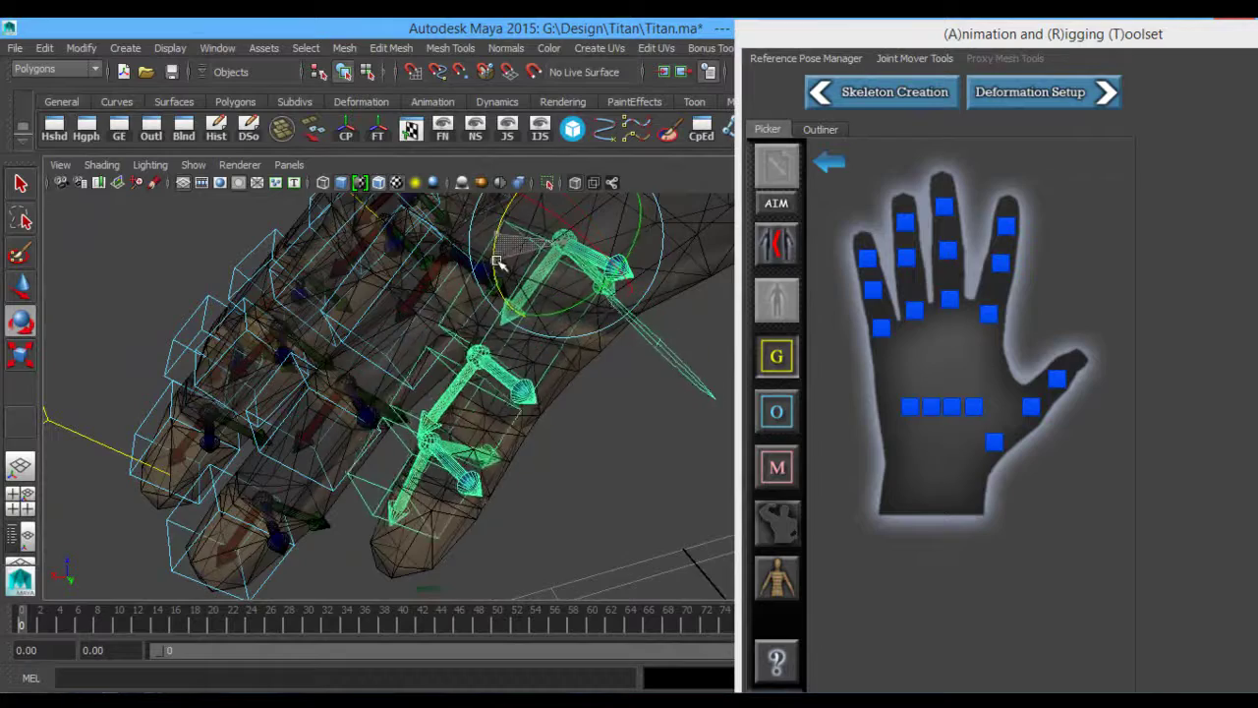
pyautogui.keyDown('alt'); pyautogui.moveTo(540, 351); pyautogui.dragTo(563, 324); pyautogui.keyUp('alt')
pyautogui.press('w')
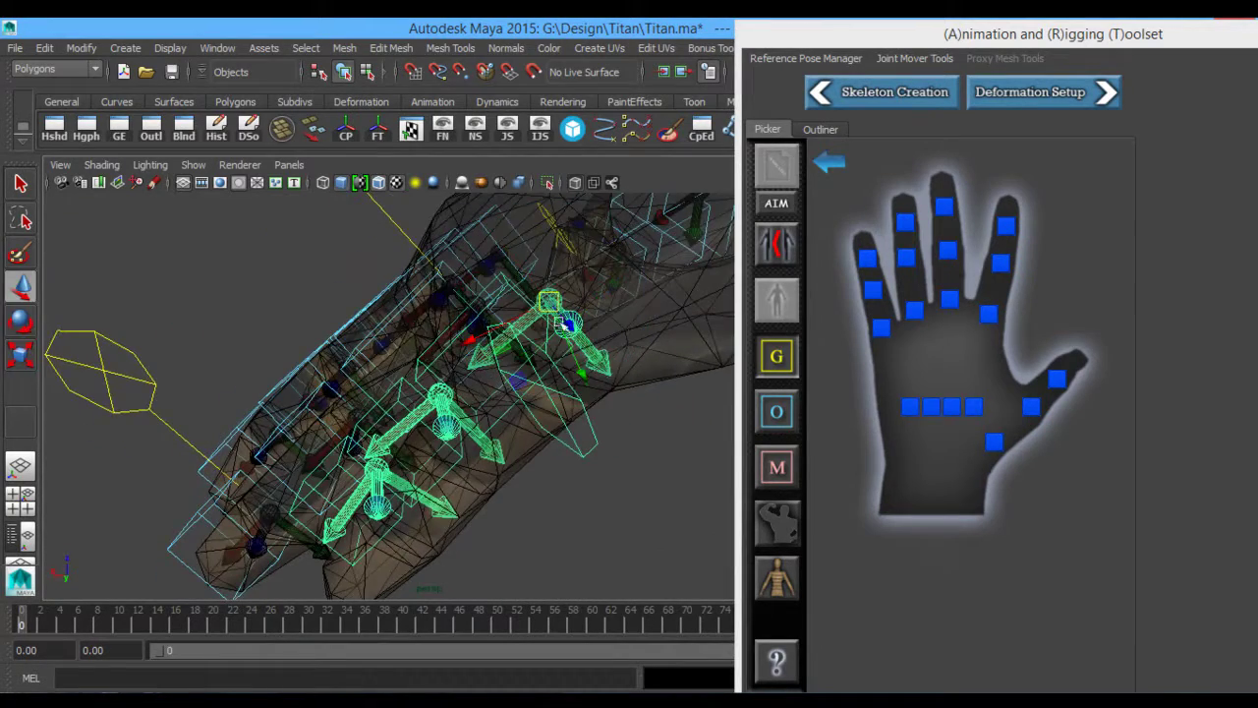
pyautogui.moveTo(581, 373); pyautogui.dragTo(601, 400)
pyautogui.keyDown('alt'); pyautogui.moveTo(472, 397); pyautogui.dragTo(521, 287); pyautogui.keyUp('alt')
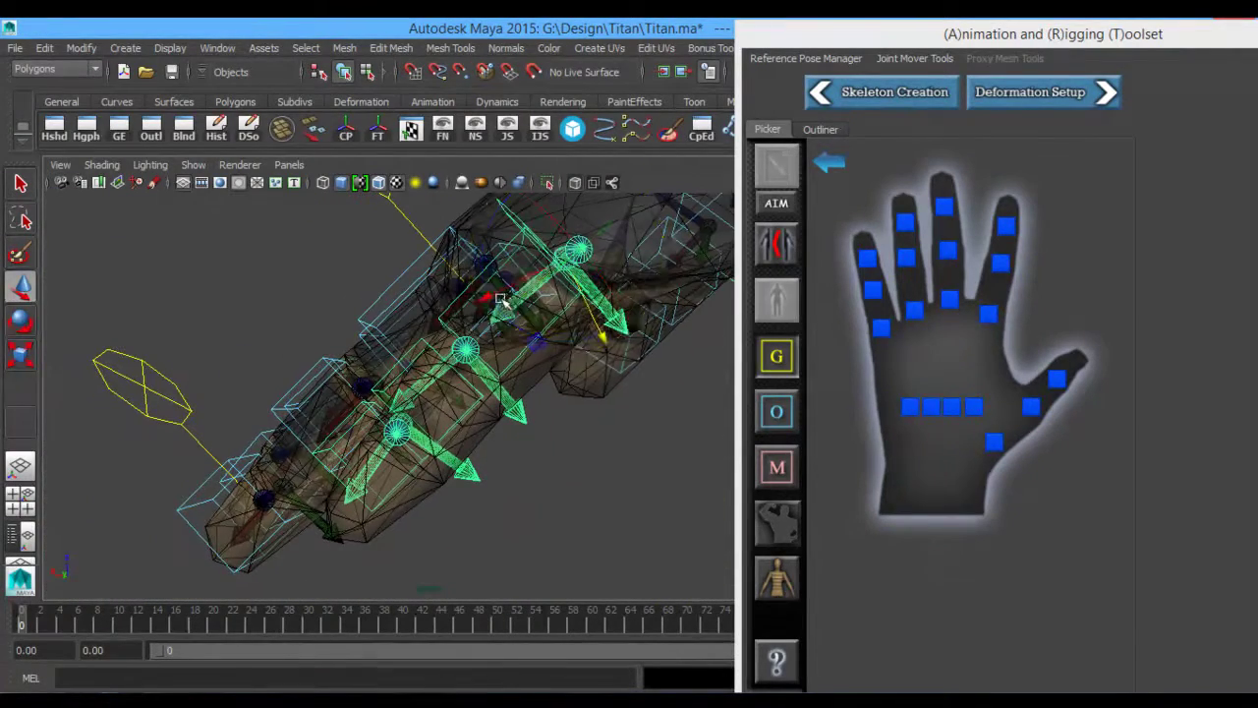
# - Refine the left pinky base mover's rotation and position so the chain sits inside the finger mesh
pyautogui.press('e')
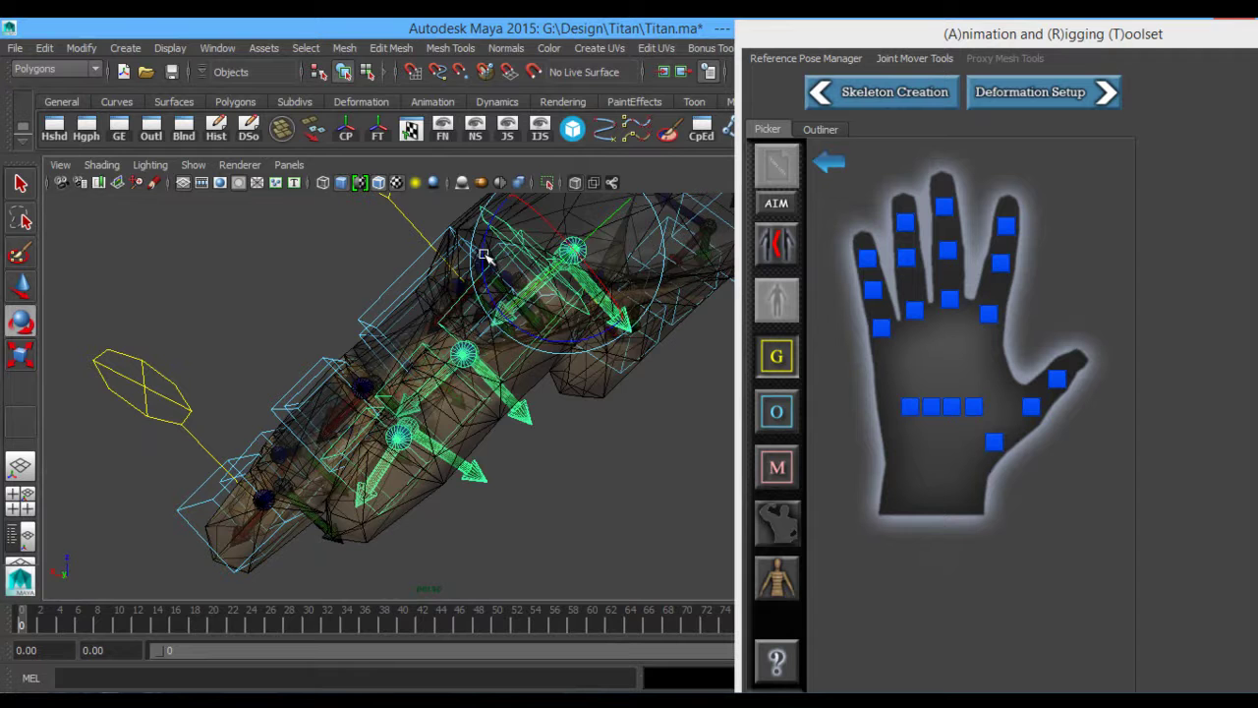
pyautogui.moveTo(481, 251); pyautogui.dragTo(475, 305)
pyautogui.press('w')
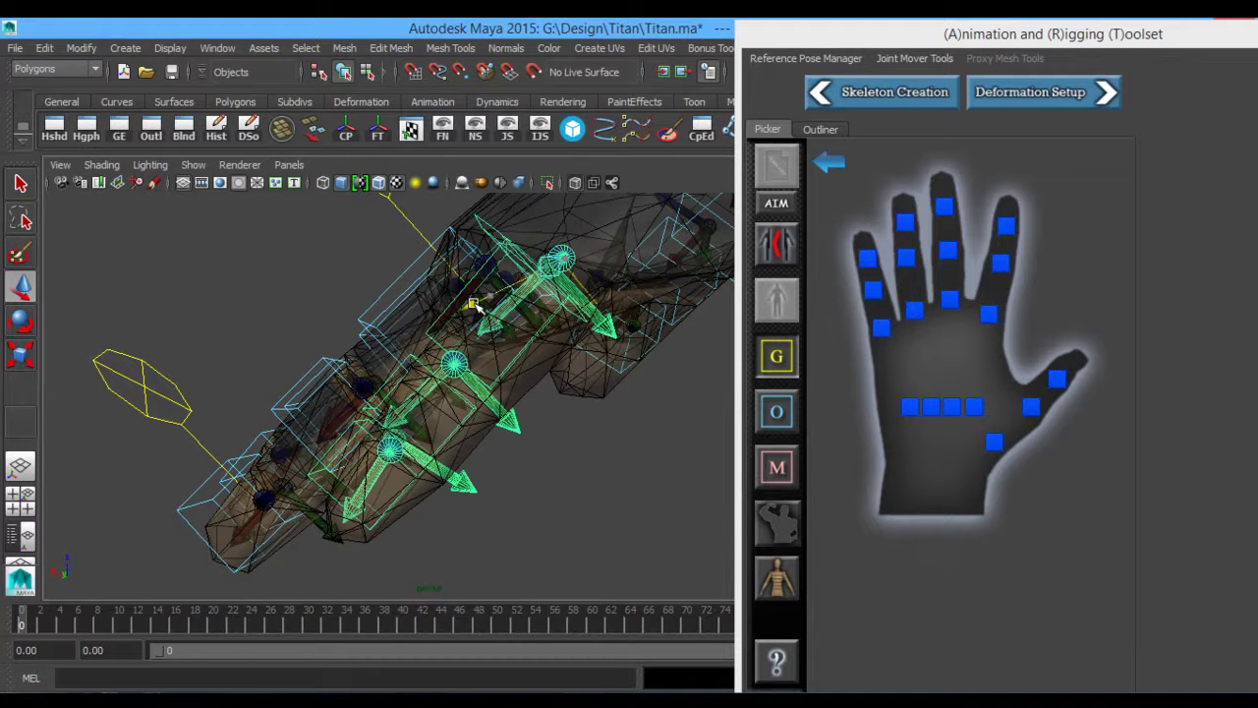
pyautogui.moveTo(576, 342); pyautogui.dragTo(685, 315)
pyautogui.press('e')
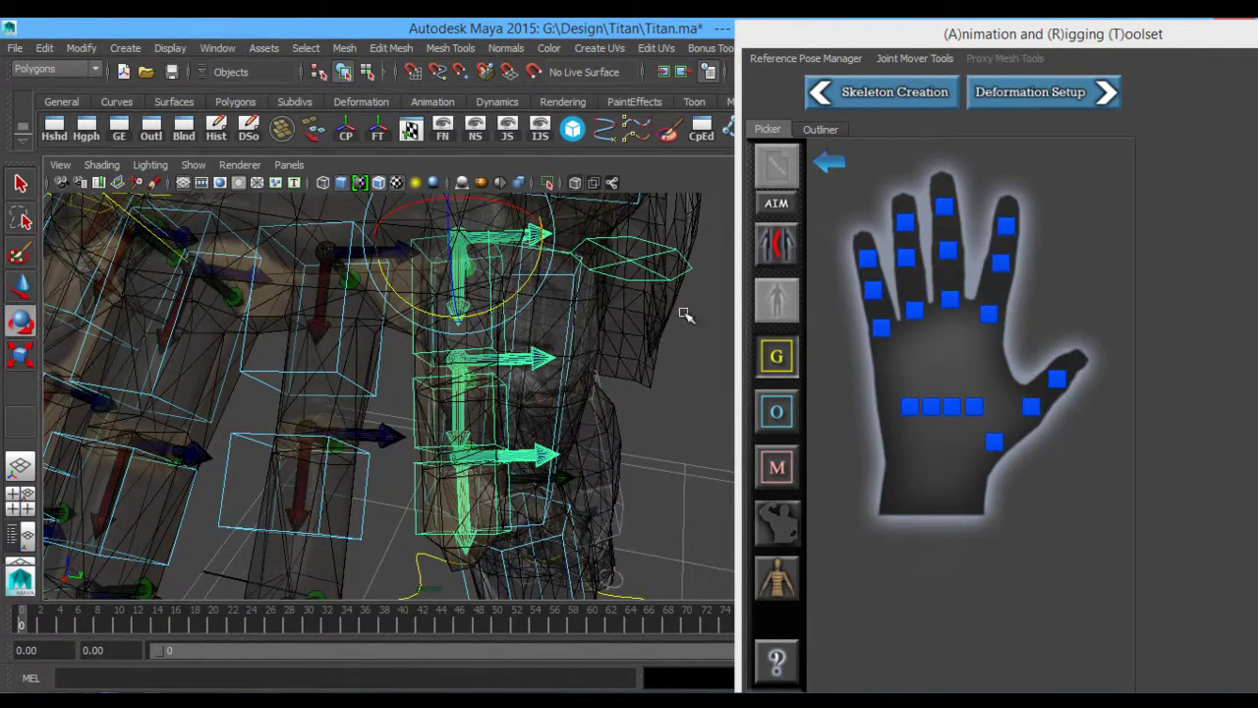
# - Move the left pinky's middle mover to the middle knuckle and readjust the base mover's rotation
pyautogui.click(878, 286)
pyautogui.keyDown('alt'); pyautogui.moveTo(592, 327); pyautogui.dragTo(555, 339); pyautogui.keyUp('alt')
pyautogui.press('w')
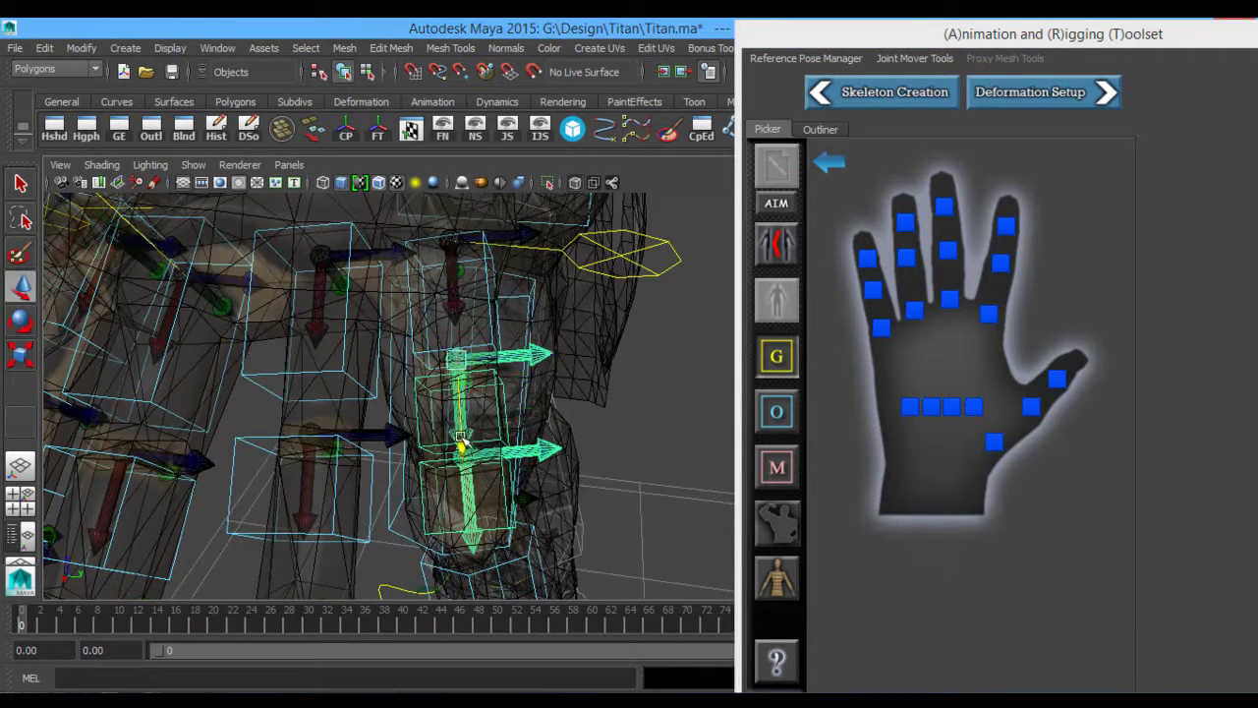
pyautogui.keyDown('alt'); pyautogui.moveTo(460, 439); pyautogui.dragTo(417, 335); pyautogui.keyUp('alt')
pyautogui.click(876, 330)
pyautogui.press('e')
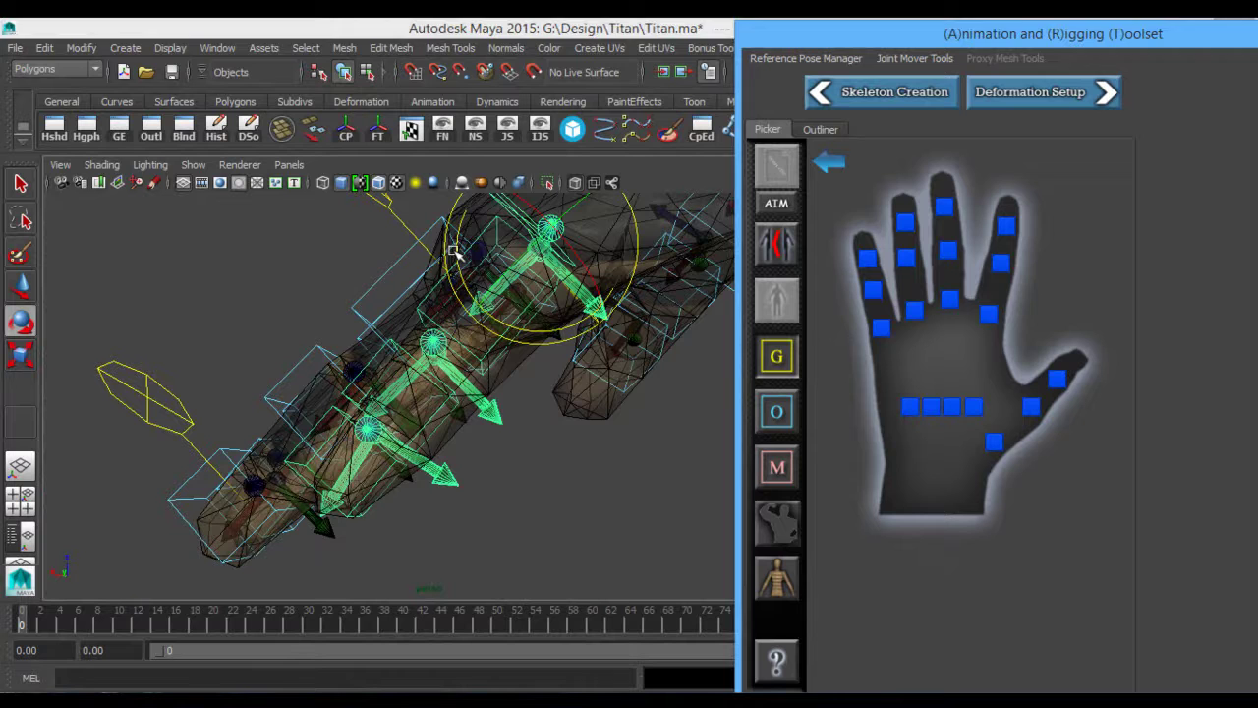
pyautogui.moveTo(457, 235); pyautogui.dragTo(457, 241)
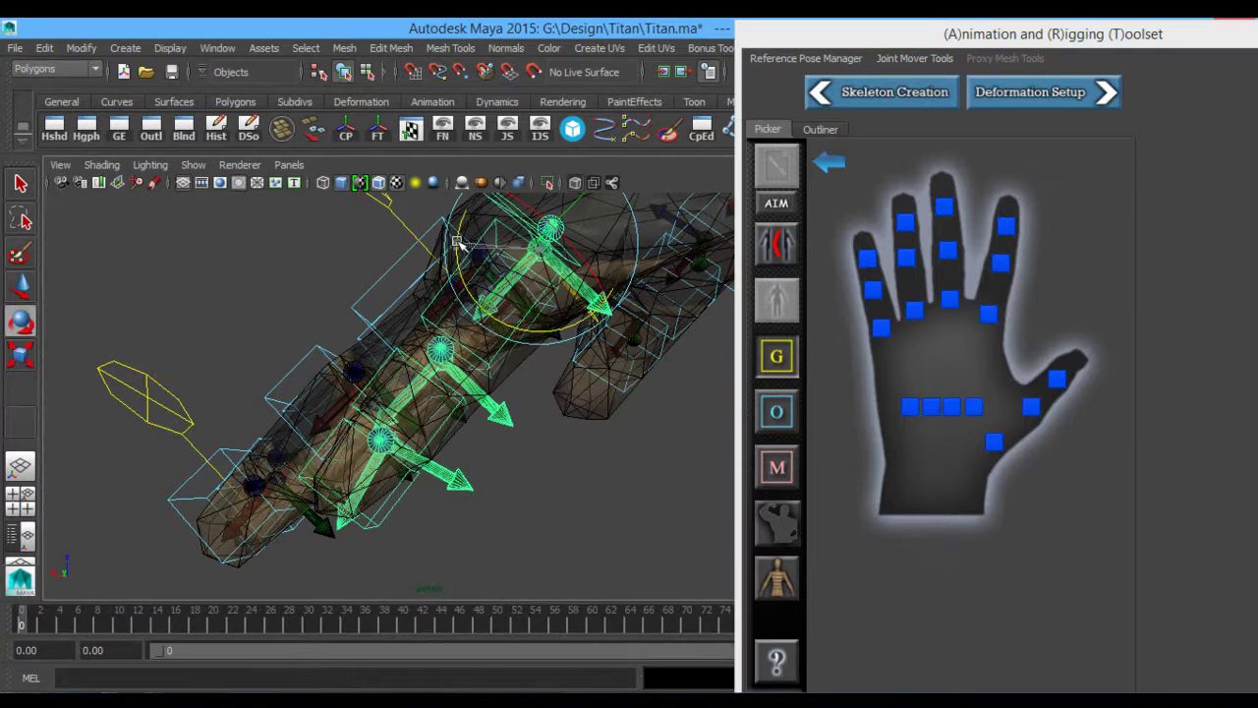
# - Fine-tune the left pinky's middle mover position and rotate its tip mover to follow the fingertip
pyautogui.click(871, 293)
pyautogui.press('w')
pyautogui.keyDown('alt'); pyautogui.moveTo(466, 331); pyautogui.dragTo(476, 413); pyautogui.keyUp('alt')
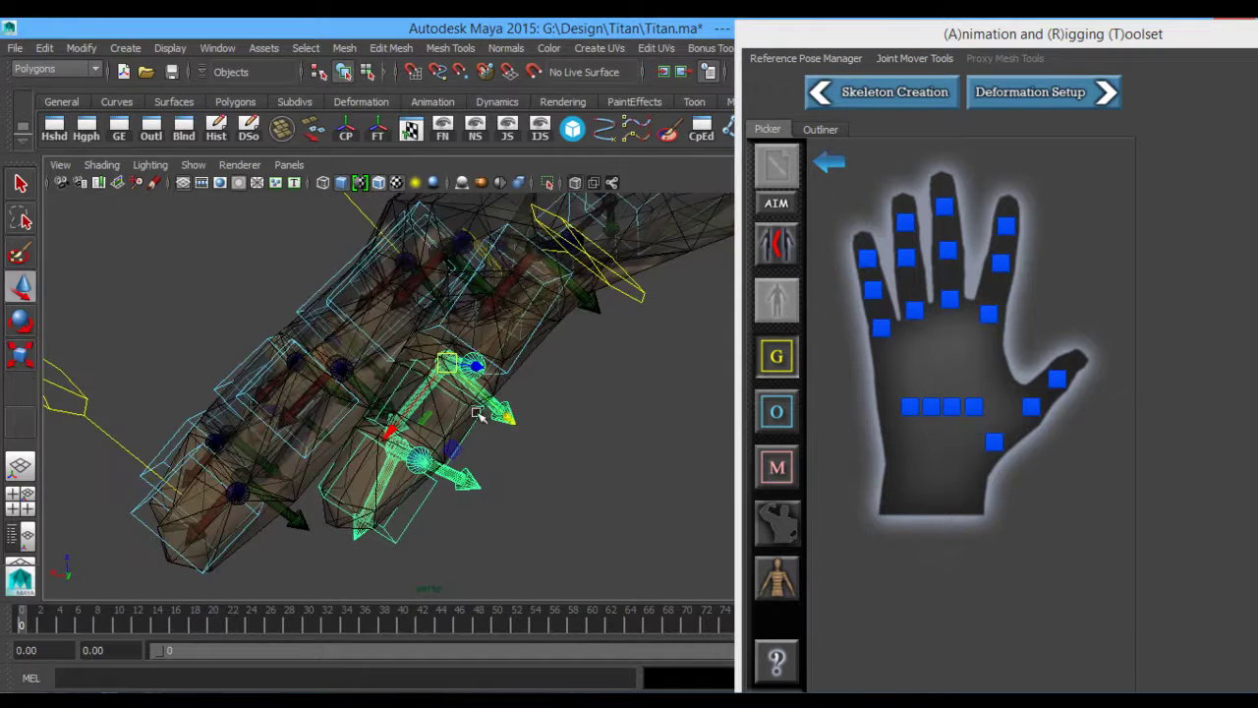
pyautogui.keyDown('alt'); pyautogui.moveTo(391, 431); pyautogui.dragTo(662, 395); pyautogui.keyUp('alt')
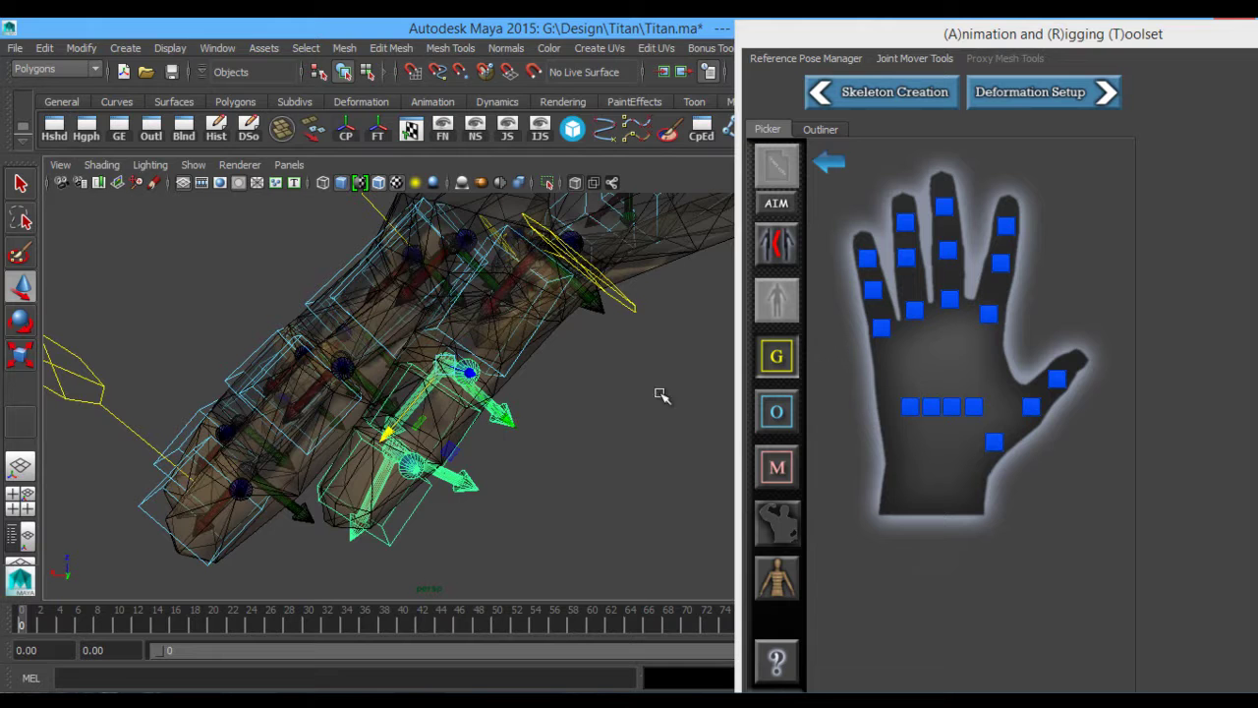
pyautogui.click(869, 263)
pyautogui.press('e')
pyautogui.keyDown('alt'); pyautogui.moveTo(450, 383); pyautogui.dragTo(396, 365); pyautogui.keyUp('alt')
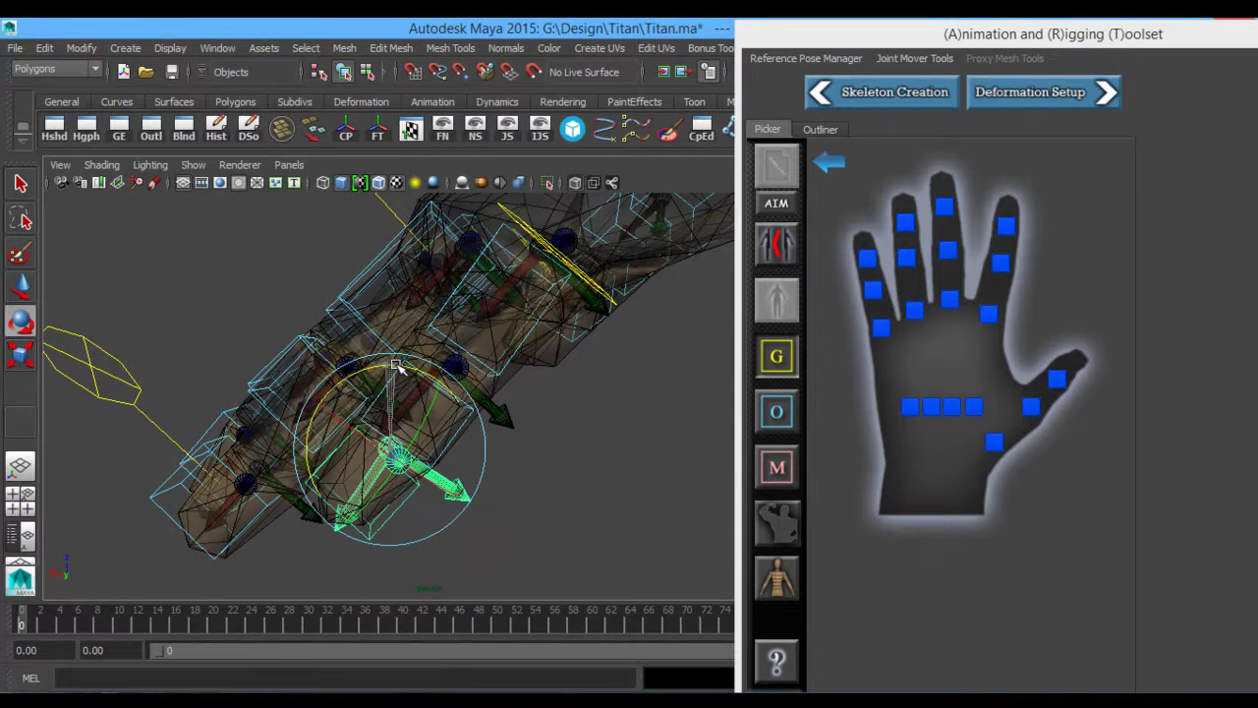
# - Adjust the left pinky's base mover rotation and move its tip mover along the finger to the last knuckle
pyautogui.click(880, 329)
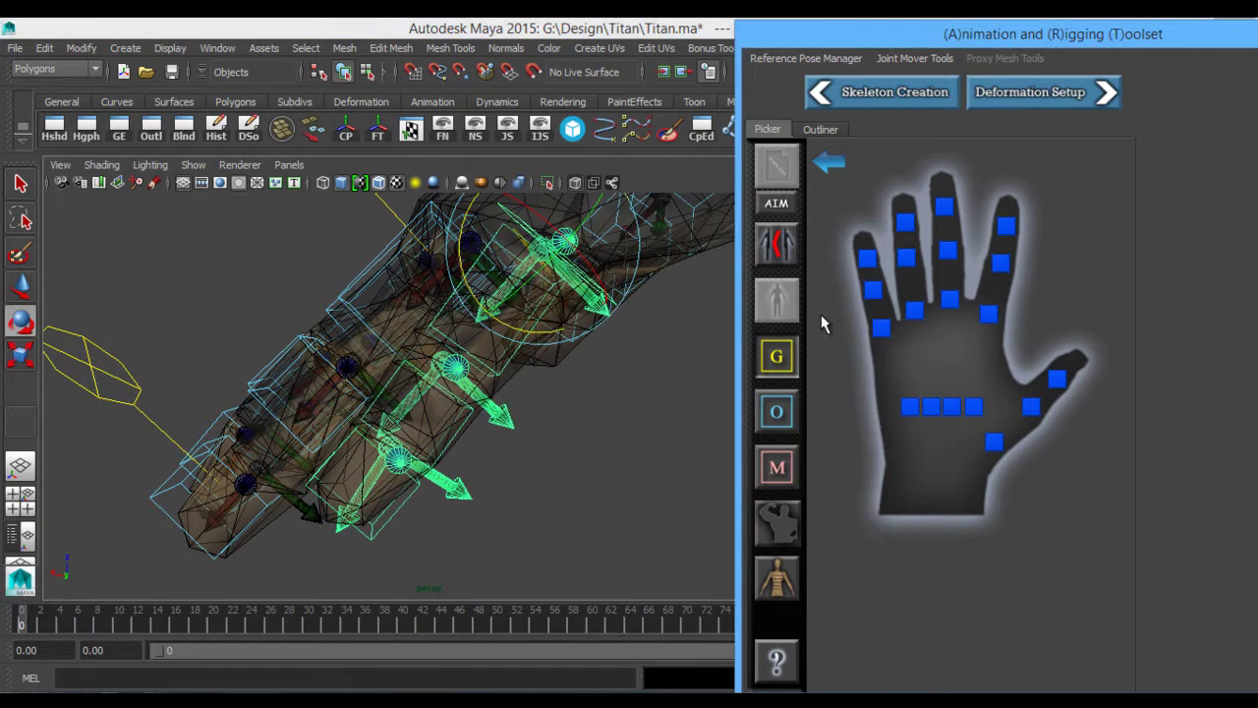
pyautogui.moveTo(462, 246); pyautogui.dragTo(582, 366)
pyautogui.click(867, 262)
pyautogui.press('w')
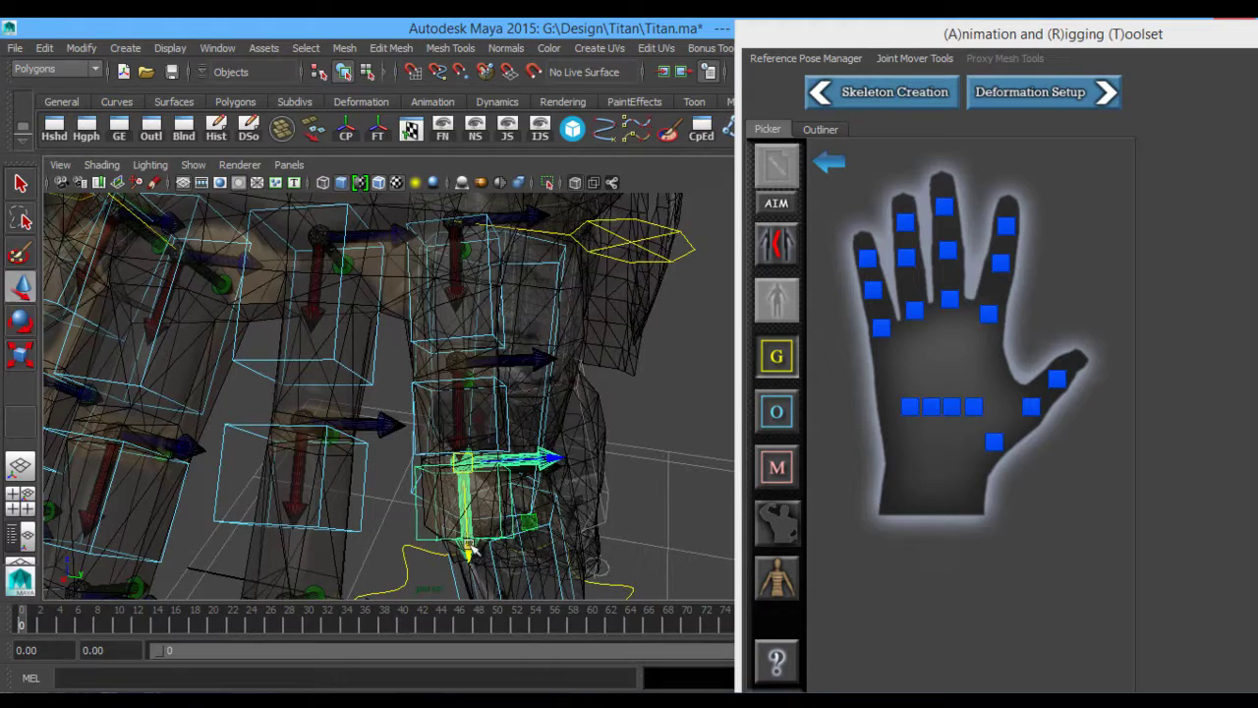
pyautogui.moveTo(470, 541); pyautogui.dragTo(472, 542)
# - Examine how the joint movers fit the hands, arms and torso of the whole character
pyautogui.keyDown('alt'); pyautogui.moveTo(501, 462); pyautogui.dragTo(682, 472); pyautogui.keyUp('alt')
pyautogui.keyDown('alt'); pyautogui.moveTo(683, 472); pyautogui.dragTo(435, 318, button='right'); pyautogui.keyUp('alt')
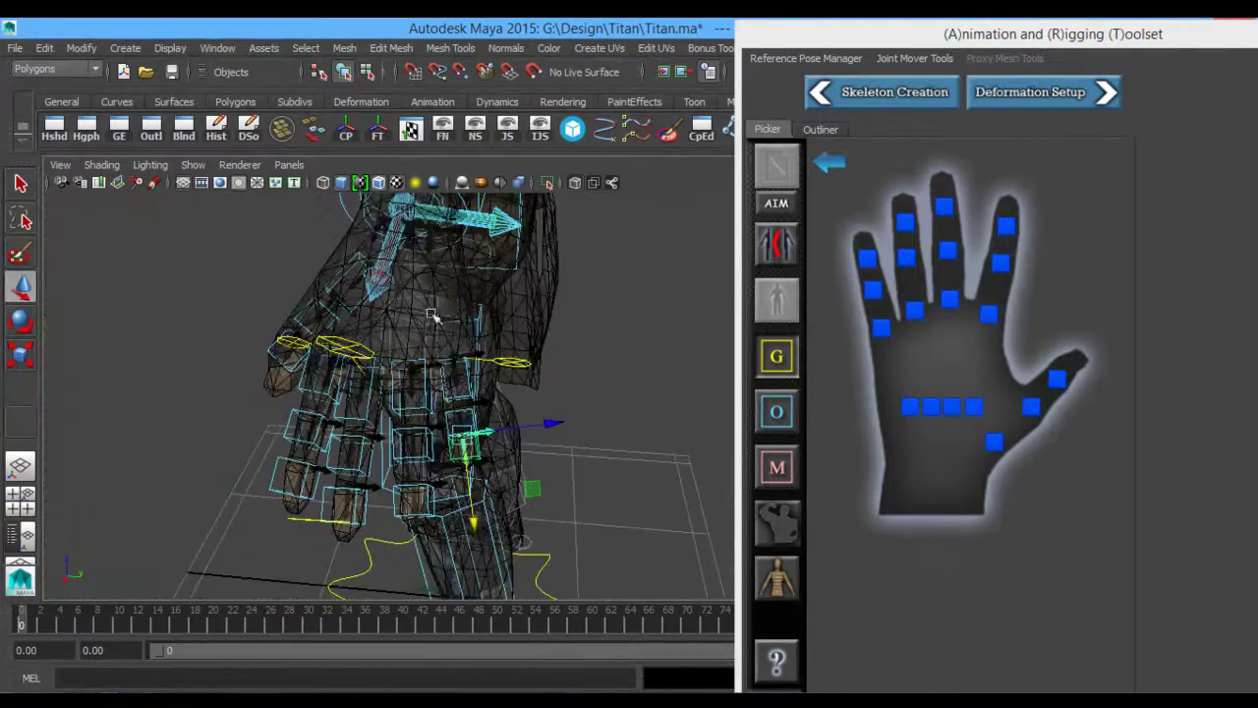
pyautogui.keyDown('alt'); pyautogui.moveTo(435, 317); pyautogui.dragTo(563, 436); pyautogui.keyUp('alt')
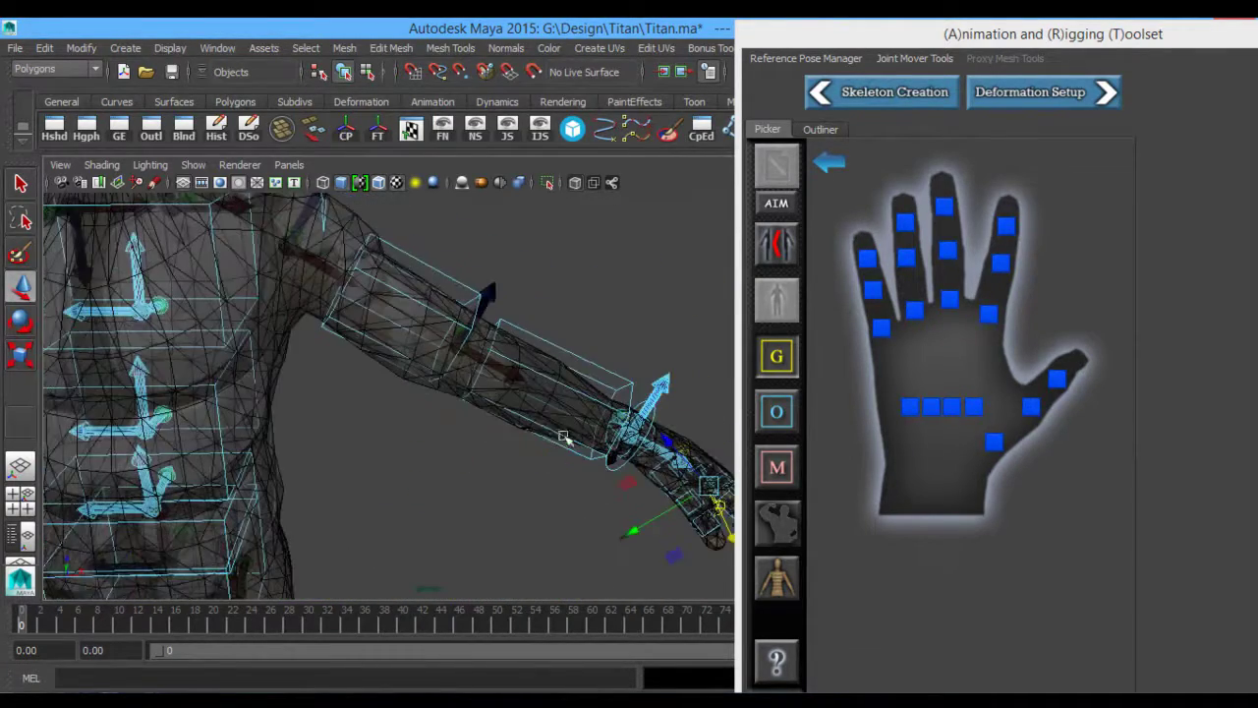
pyautogui.keyDown('alt'); pyautogui.moveTo(590, 400); pyautogui.dragTo(639, 405, button='middle'); pyautogui.keyUp('alt')
pyautogui.keyDown('alt'); pyautogui.moveTo(639, 405); pyautogui.dragTo(542, 367); pyautogui.keyUp('alt')
pyautogui.keyDown('alt'); pyautogui.moveTo(542, 368); pyautogui.dragTo(479, 395, button='right'); pyautogui.keyUp('alt')
pyautogui.keyDown('alt'); pyautogui.moveTo(478, 393); pyautogui.dragTo(476, 471); pyautogui.keyUp('alt')
pyautogui.keyDown('alt'); pyautogui.moveTo(476, 471); pyautogui.dragTo(501, 287, button='middle'); pyautogui.keyUp('alt')
pyautogui.moveTo(525, 356)
pyautogui.keyDown('alt'); pyautogui.mouseDown()
pyautogui.moveTo(445, 365)
pyautogui.moveTo(509, 360)
pyautogui.mouseUp(); pyautogui.keyUp('alt')
pyautogui.keyDown('alt'); pyautogui.moveTo(504, 321); pyautogui.dragTo(498, 499, button='middle'); pyautogui.keyUp('alt')
pyautogui.keyDown('alt'); pyautogui.moveTo(491, 404); pyautogui.dragTo(494, 430, button='middle'); pyautogui.keyUp('alt')
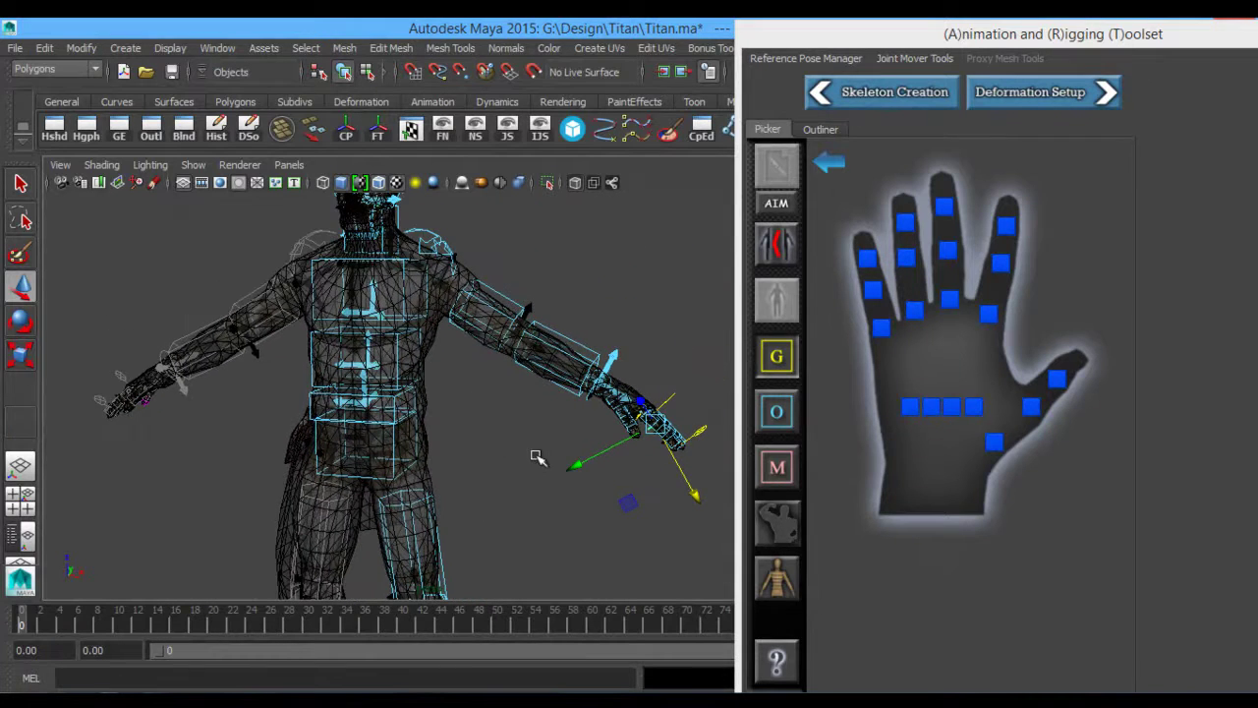
pyautogui.keyDown('alt'); pyautogui.moveTo(482, 372); pyautogui.dragTo(495, 414); pyautogui.keyUp('alt')
pyautogui.keyDown('alt'); pyautogui.moveTo(518, 367); pyautogui.dragTo(511, 398); pyautogui.keyUp('alt')
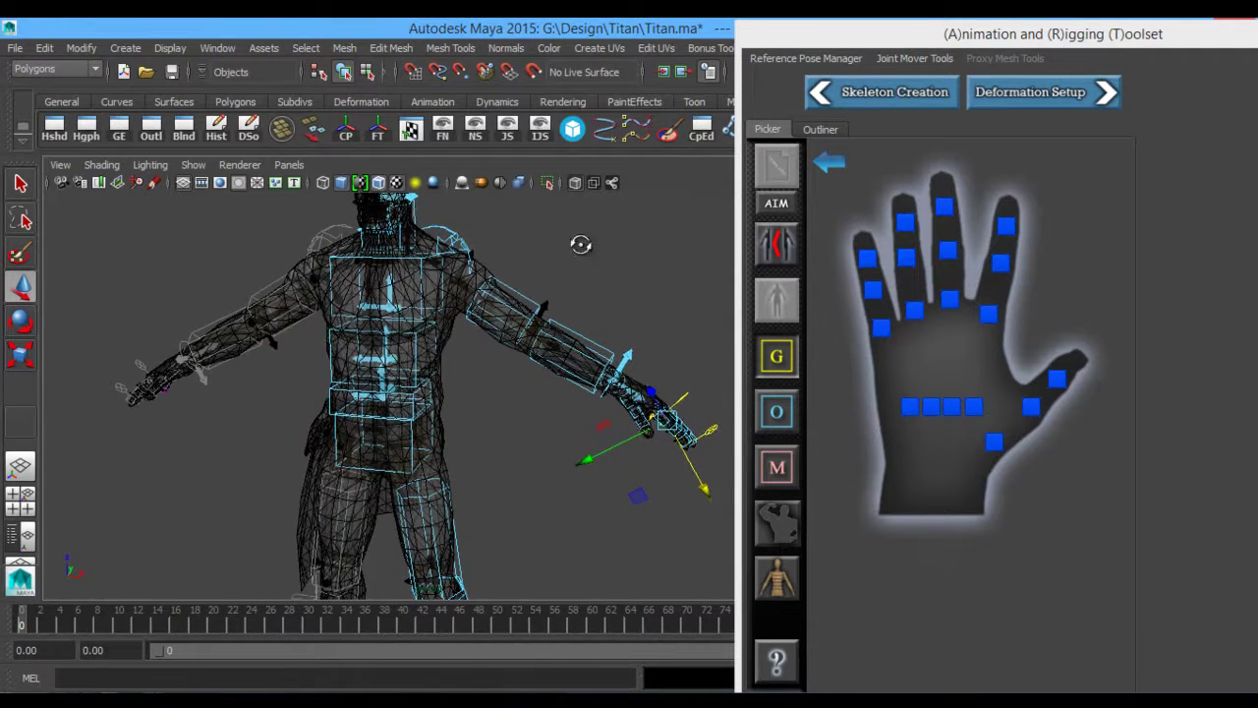
pyautogui.keyDown('alt'); pyautogui.moveTo(581, 245); pyautogui.dragTo(565, 253); pyautogui.keyUp('alt')
pyautogui.keyDown('alt'); pyautogui.moveTo(569, 265); pyautogui.dragTo(585, 318, button='middle'); pyautogui.keyUp('alt')
pyautogui.keyDown('alt'); pyautogui.moveTo(517, 339); pyautogui.dragTo(536, 334); pyautogui.keyUp('alt')
pyautogui.keyDown('alt'); pyautogui.moveTo(618, 301); pyautogui.dragTo(661, 295); pyautogui.keyUp('alt')
# - Deselect the mover, turn on textured shading, and return from the hand picker to the full-body picker with symmetry off
pyautogui.click(599, 303)
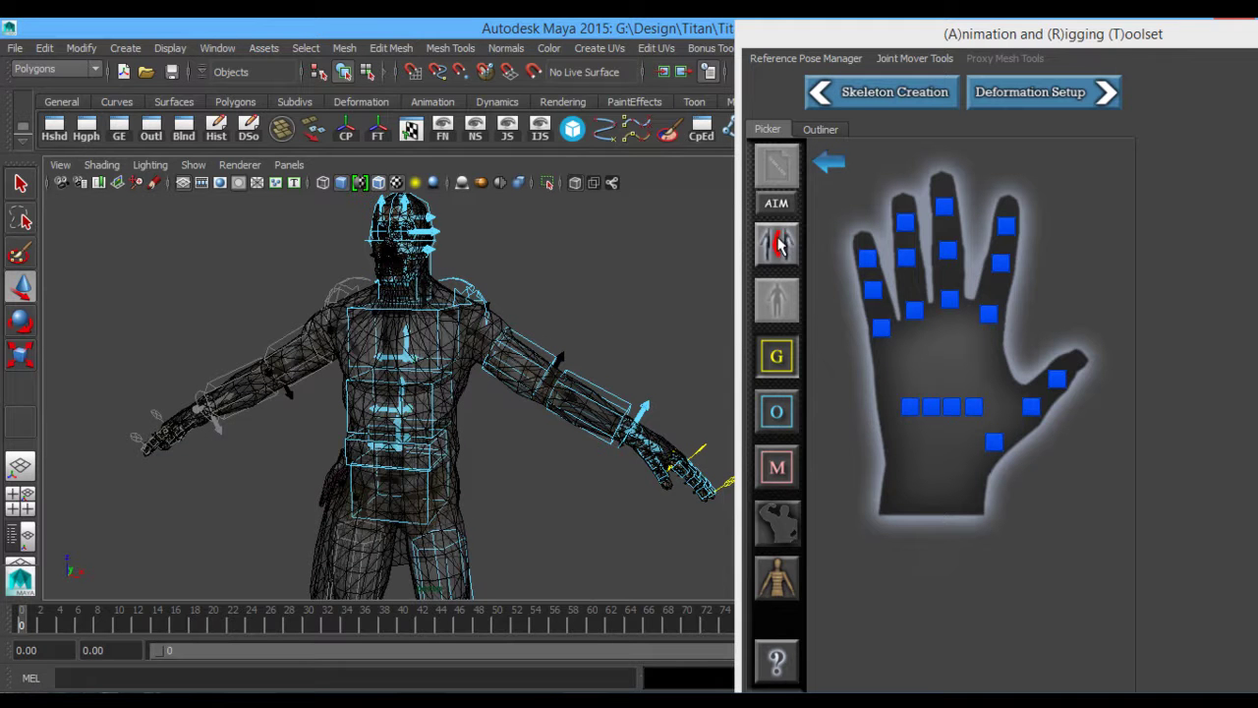
pyautogui.press('6')
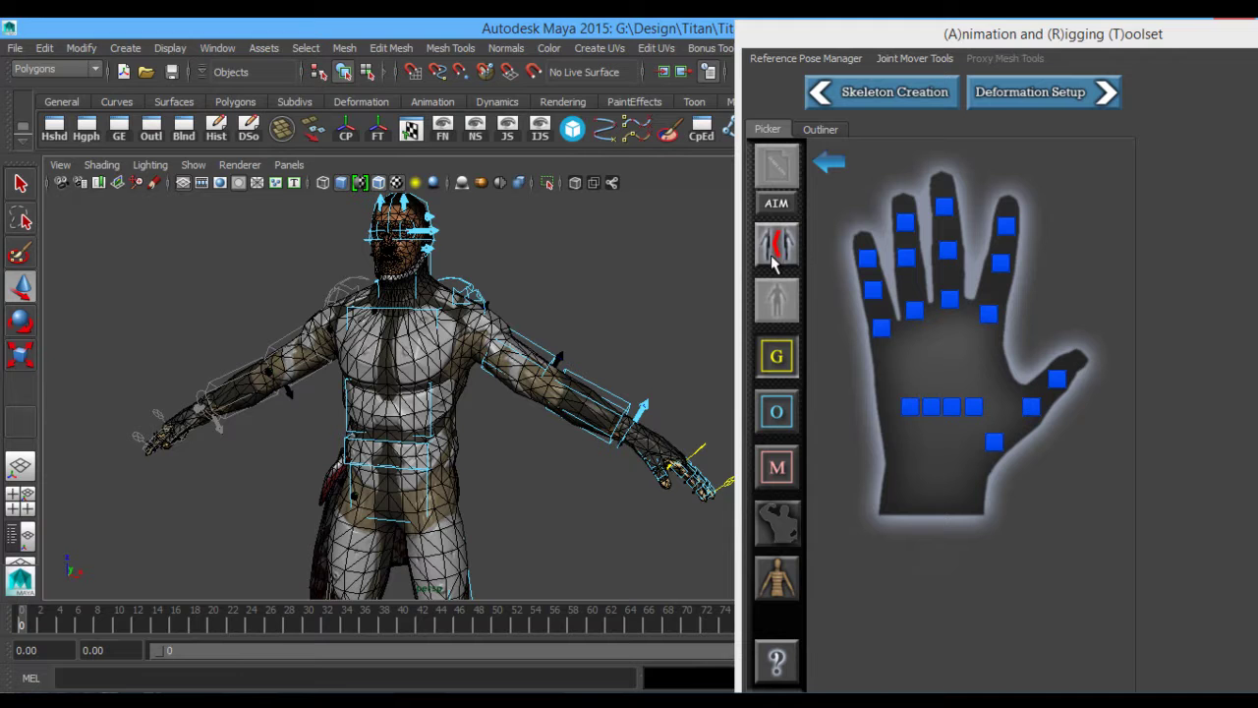
pyautogui.click(830, 163)
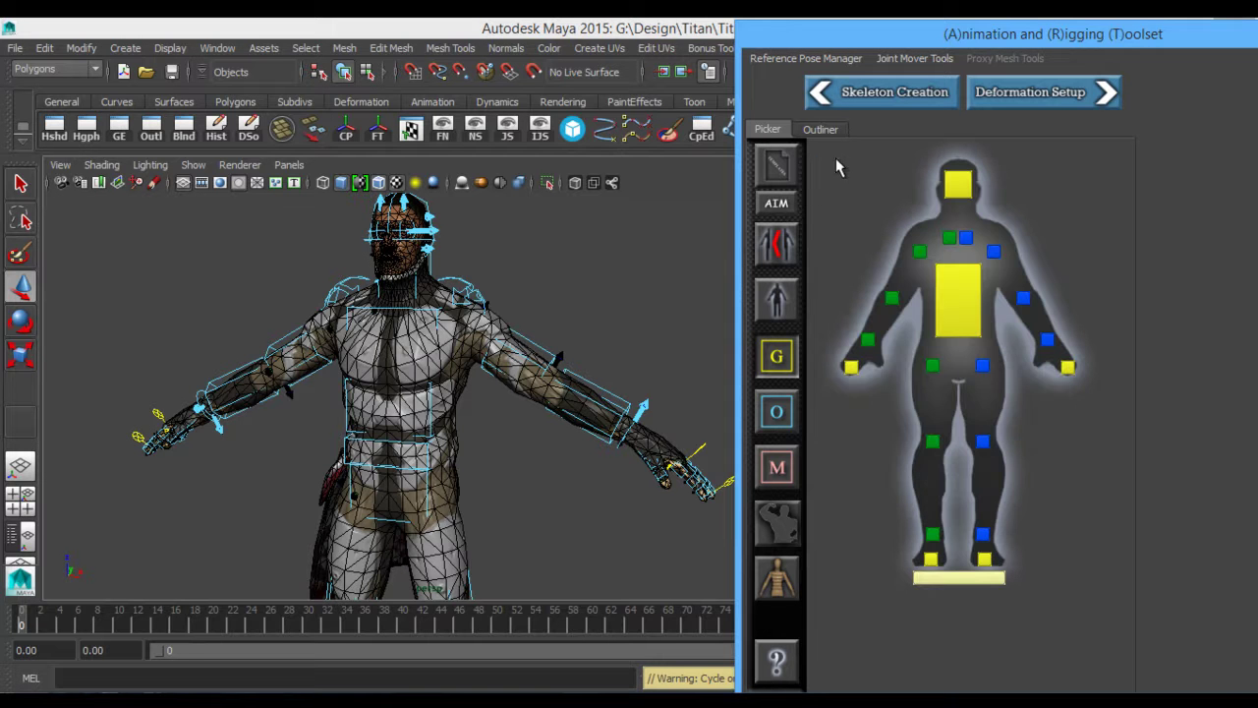
# - Hide the offset movers and show the global movers on the character
pyautogui.keyDown('alt'); pyautogui.moveTo(641, 278); pyautogui.dragTo(666, 311); pyautogui.keyUp('alt')
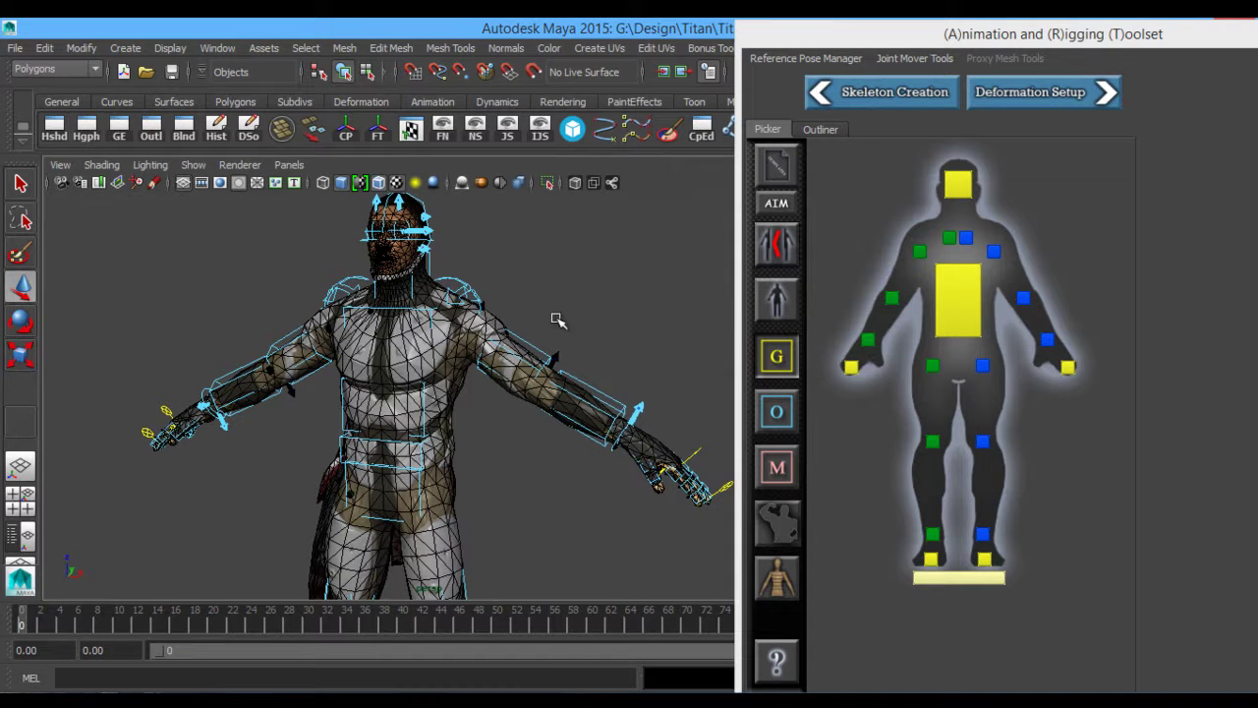
pyautogui.keyDown('alt'); pyautogui.moveTo(558, 318); pyautogui.dragTo(544, 413); pyautogui.keyUp('alt')
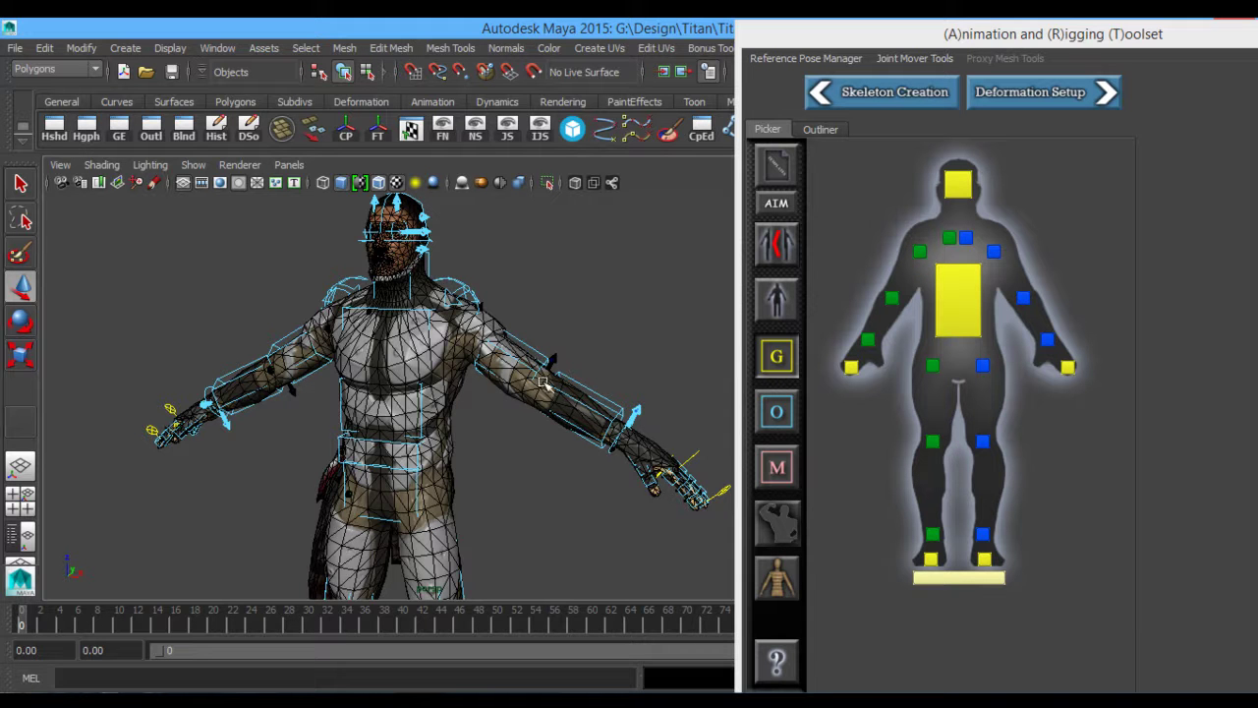
pyautogui.keyDown('alt'); pyautogui.moveTo(641, 379); pyautogui.dragTo(631, 362); pyautogui.keyUp('alt')
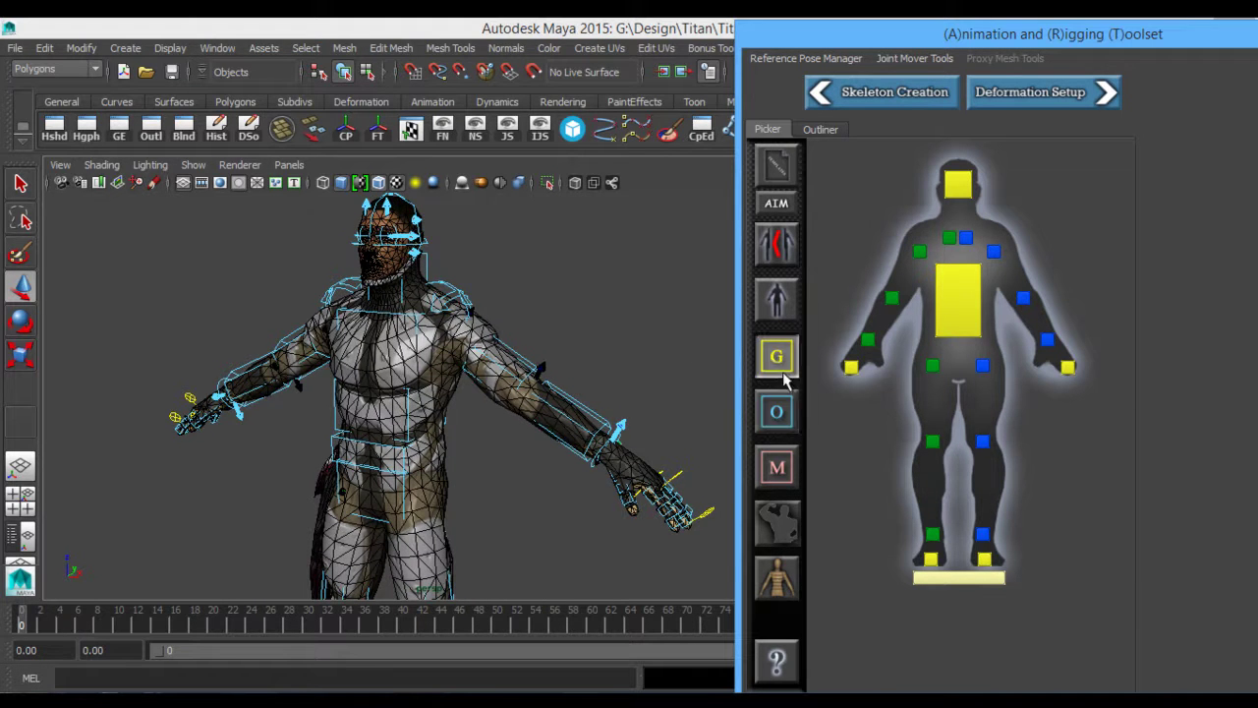
pyautogui.click(777, 411)
pyautogui.click(782, 406)
pyautogui.click(783, 357)
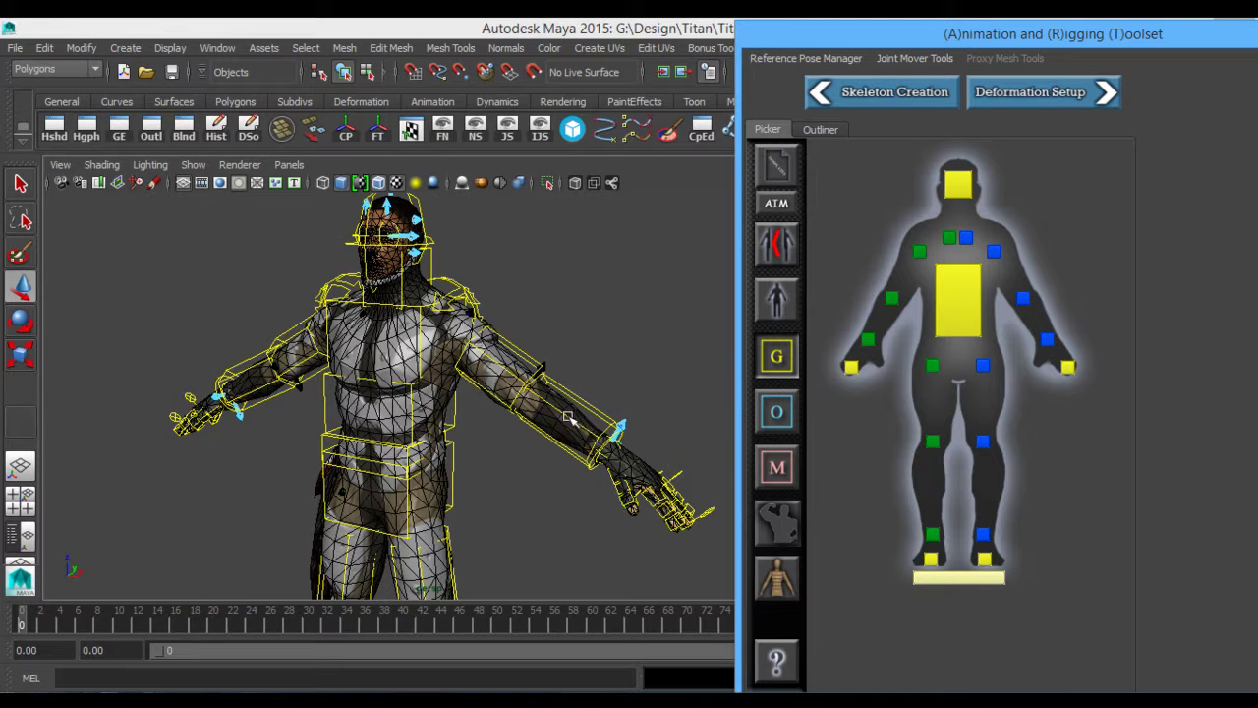
pyautogui.keyDown('alt'); pyautogui.moveTo(676, 371); pyautogui.dragTo(649, 367); pyautogui.keyUp('alt')
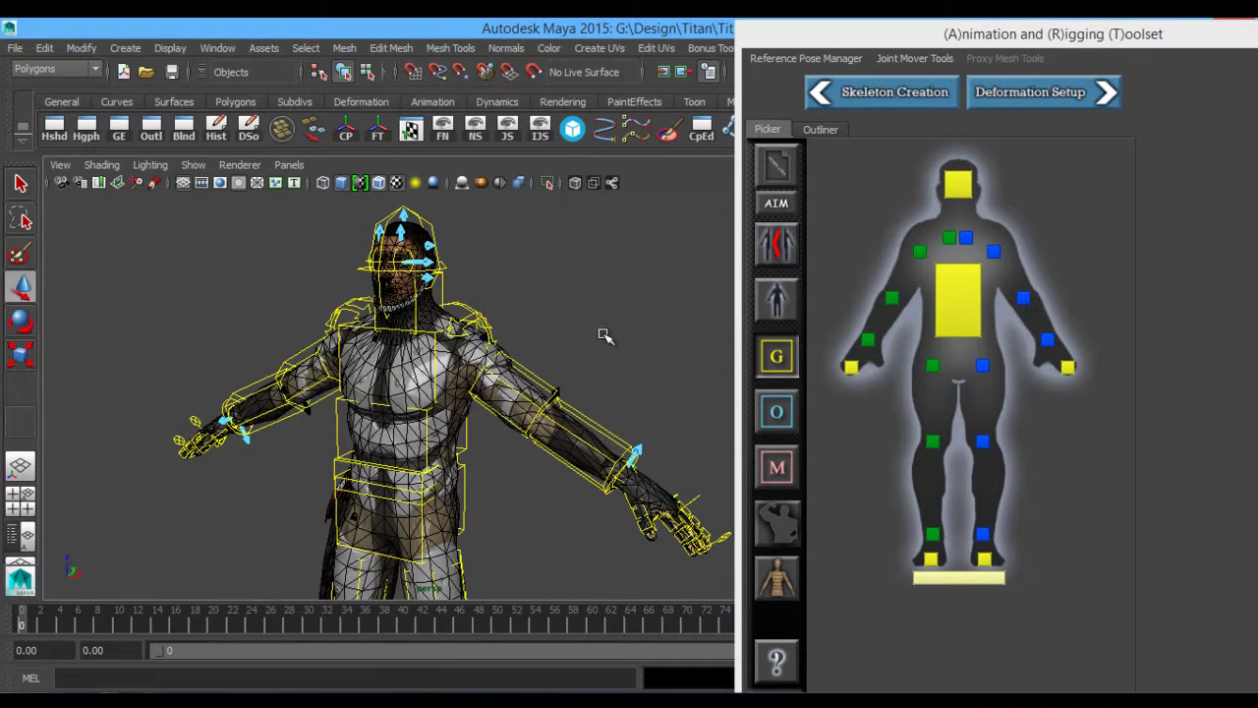
pyautogui.moveTo(600, 335)
pyautogui.keyDown('alt'); pyautogui.mouseDown()
pyautogui.moveTo(584, 331)
pyautogui.moveTo(608, 337)
pyautogui.mouseUp(); pyautogui.keyUp('alt')
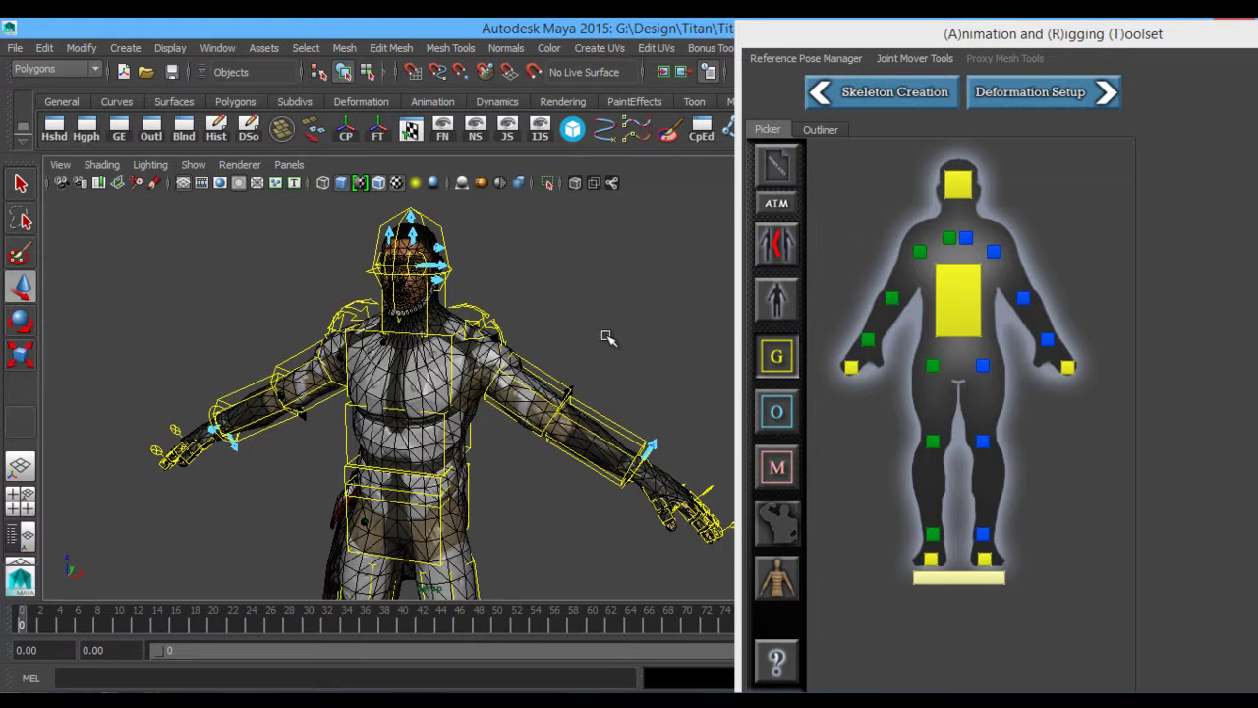
# - Save the joint mover template as Titan_Skel_Template.txt in the JointMoverTemplates folder, overwriting the existing file
pyautogui.rightClick(798, 167)
pyautogui.click(822, 175)
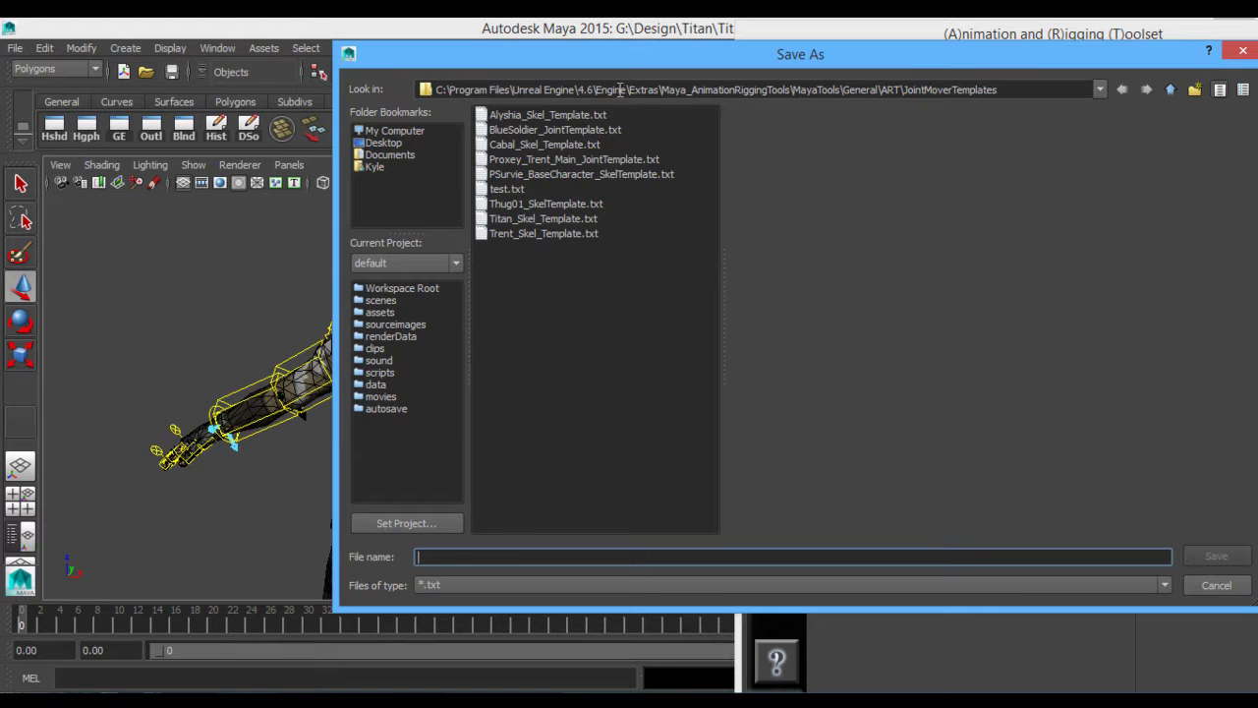
pyautogui.click(537, 219)
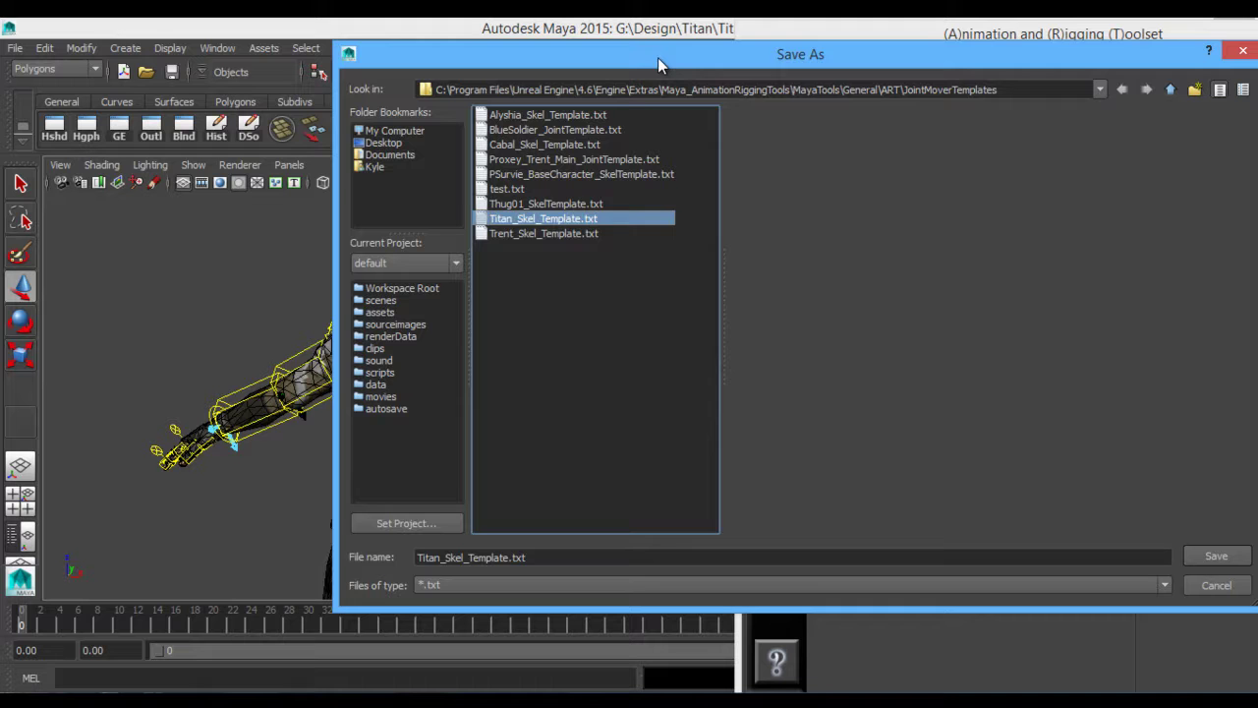
pyautogui.moveTo(658, 57); pyautogui.dragTo(683, 52)
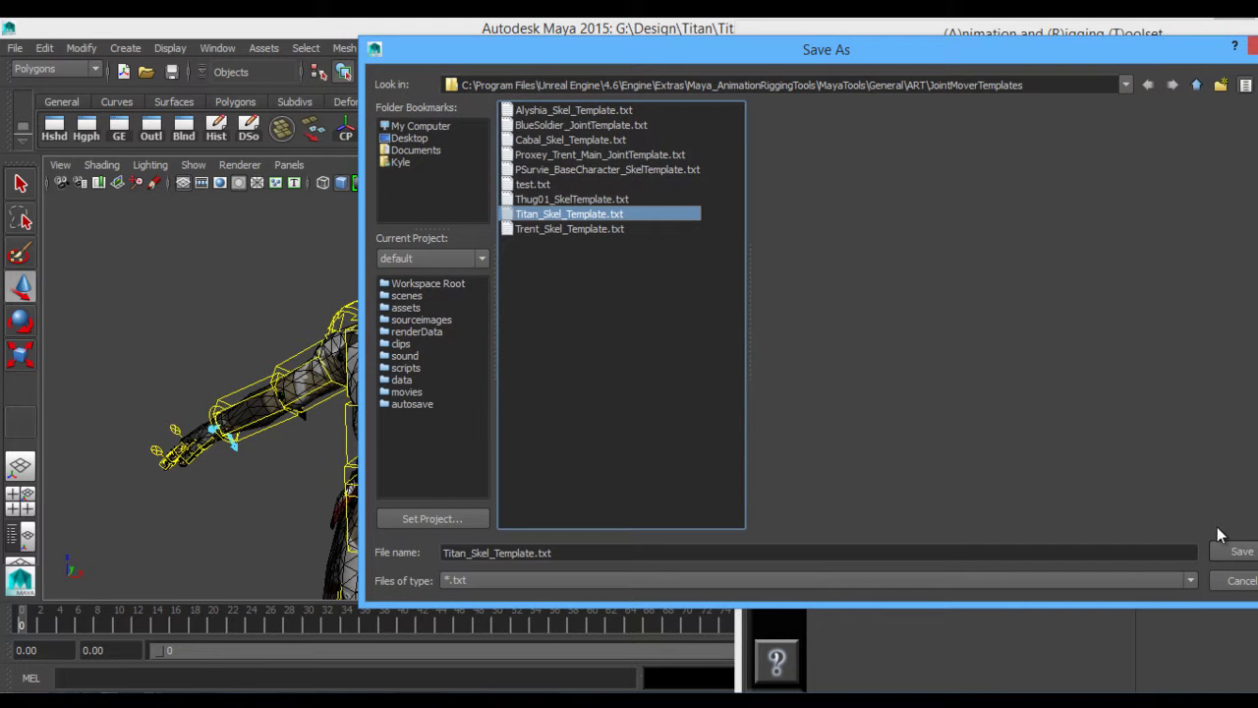
pyautogui.click(1239, 551)
pyautogui.click(787, 354)
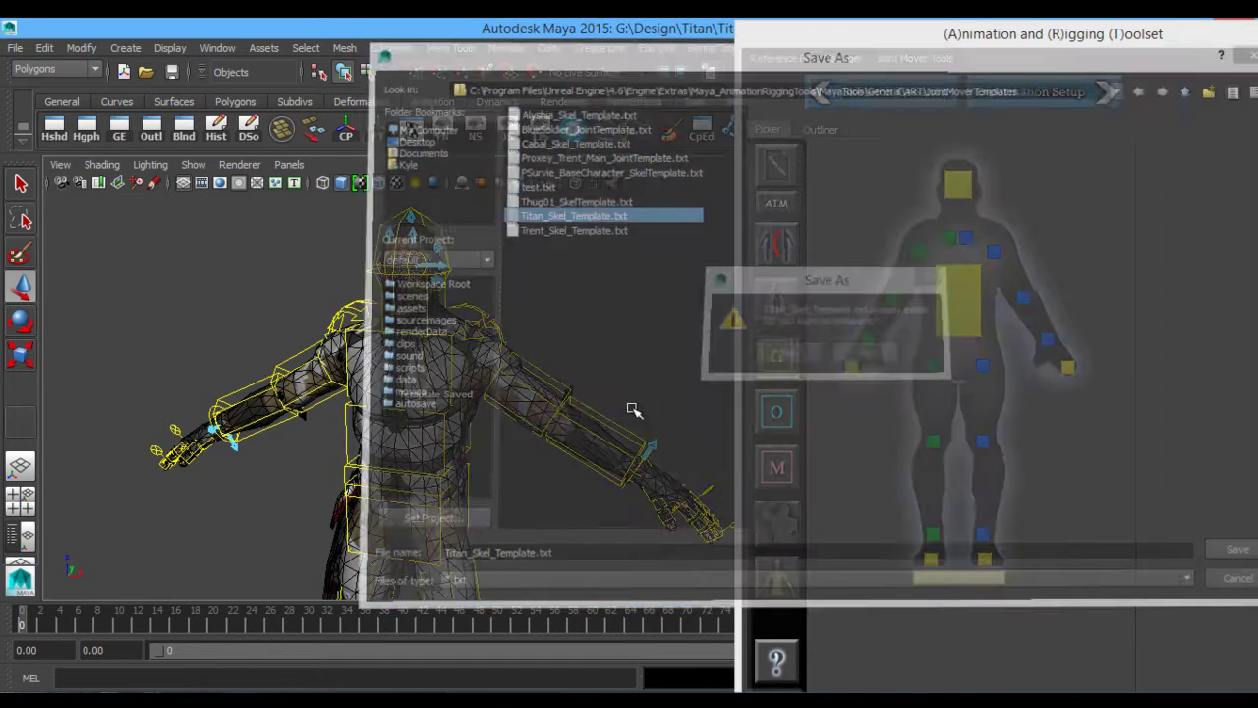
# - Check the global movers against the Titan mesh from the head down to the legs
pyautogui.keyDown('alt'); pyautogui.moveTo(593, 395); pyautogui.dragTo(590, 355, button='middle'); pyautogui.keyUp('alt')
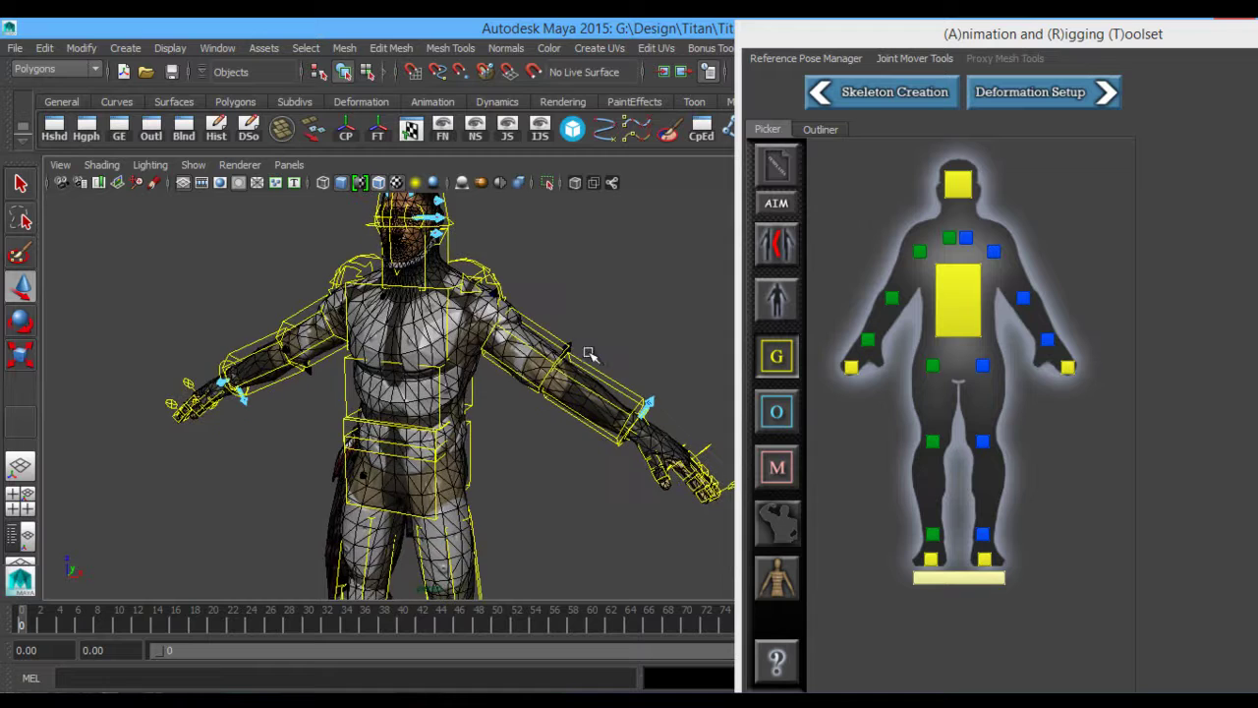
pyautogui.keyDown('alt'); pyautogui.moveTo(587, 350); pyautogui.dragTo(525, 303, button='right'); pyautogui.keyUp('alt')
pyautogui.keyDown('alt'); pyautogui.moveTo(587, 350); pyautogui.dragTo(569, 387, button='middle'); pyautogui.keyUp('alt')
pyautogui.keyDown('alt'); pyautogui.moveTo(568, 386); pyautogui.dragTo(566, 346); pyautogui.keyUp('alt')
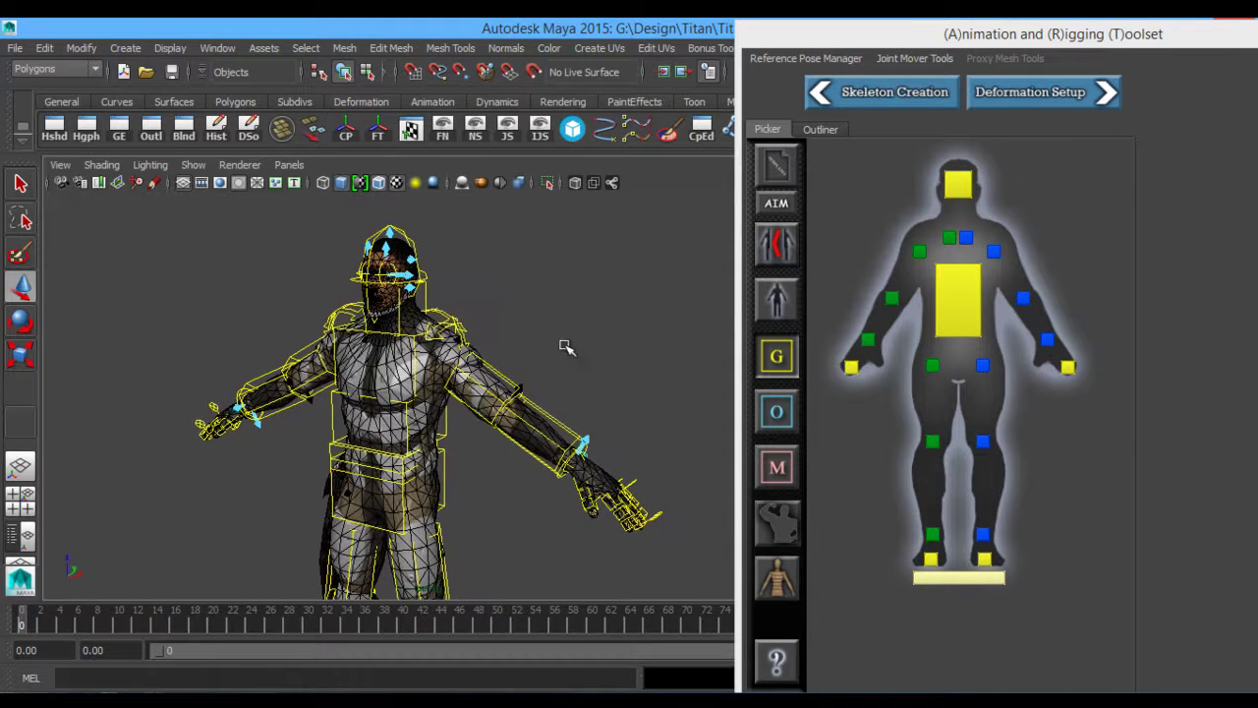
pyautogui.keyDown('alt'); pyautogui.moveTo(360, 391); pyautogui.dragTo(646, 397); pyautogui.keyUp('alt')
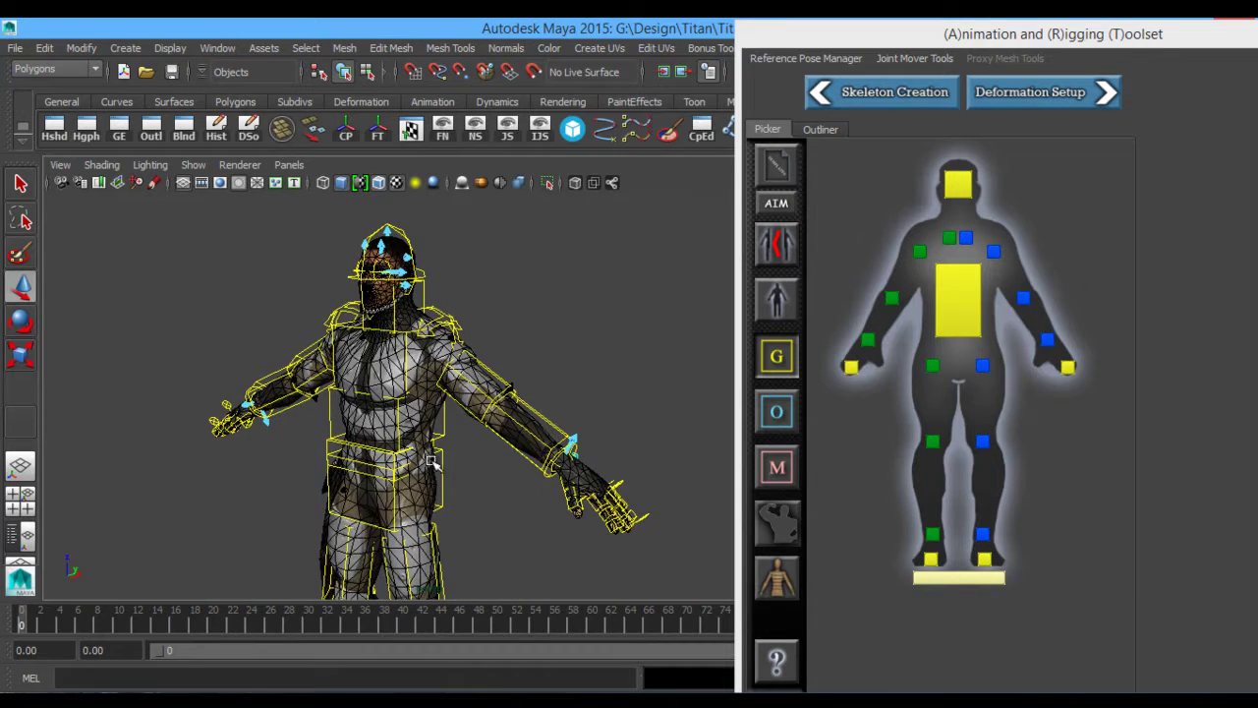
pyautogui.keyDown('alt'); pyautogui.moveTo(495, 392); pyautogui.dragTo(538, 428); pyautogui.keyUp('alt')
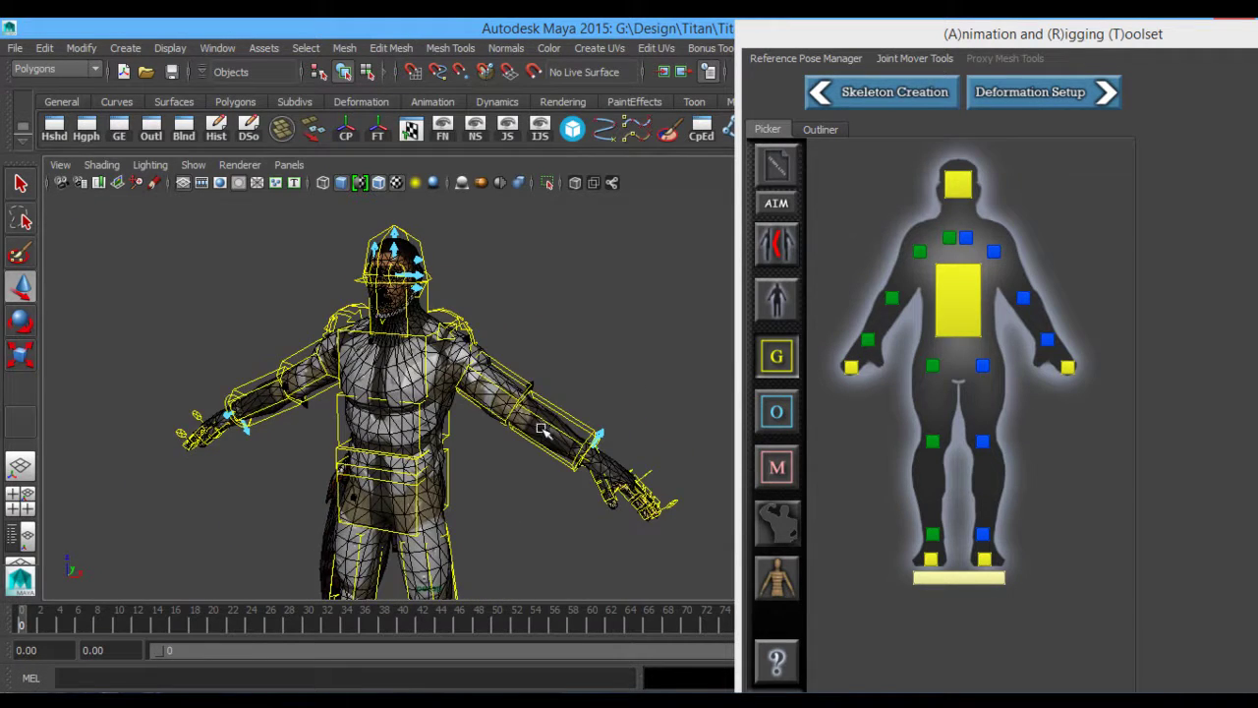
pyautogui.keyDown('alt'); pyautogui.moveTo(556, 385); pyautogui.dragTo(564, 354); pyautogui.keyUp('alt')
pyautogui.rightClick(792, 169)
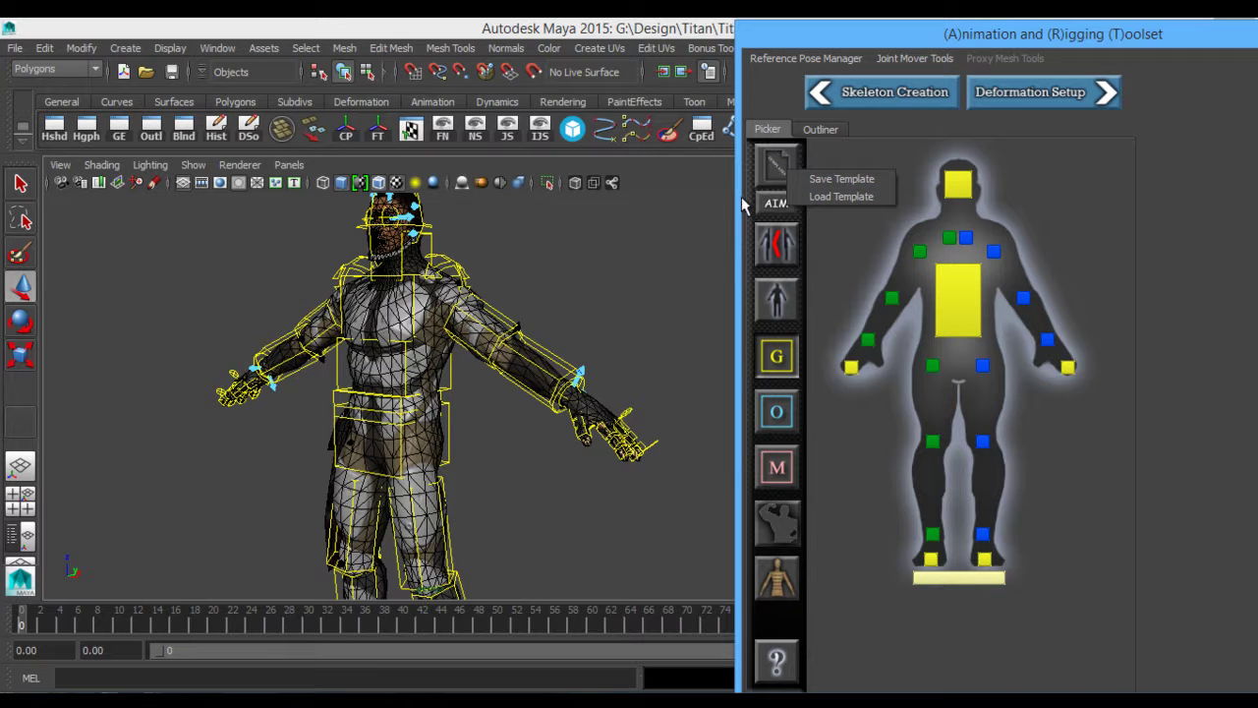
pyautogui.click(642, 291)
pyautogui.moveTo(586, 390)
pyautogui.keyDown('alt'); pyautogui.mouseDown()
pyautogui.moveTo(576, 357)
pyautogui.moveTo(614, 418)
pyautogui.moveTo(593, 406)
pyautogui.mouseUp(); pyautogui.keyUp('alt')
pyautogui.keyDown('alt'); pyautogui.moveTo(594, 406); pyautogui.dragTo(518, 341, button='right'); pyautogui.keyUp('alt')
pyautogui.keyDown('alt'); pyautogui.moveTo(559, 355); pyautogui.dragTo(572, 328, button='middle'); pyautogui.keyUp('alt')
pyautogui.keyDown('alt'); pyautogui.moveTo(556, 339); pyautogui.dragTo(660, 397, button='right'); pyautogui.keyUp('alt')
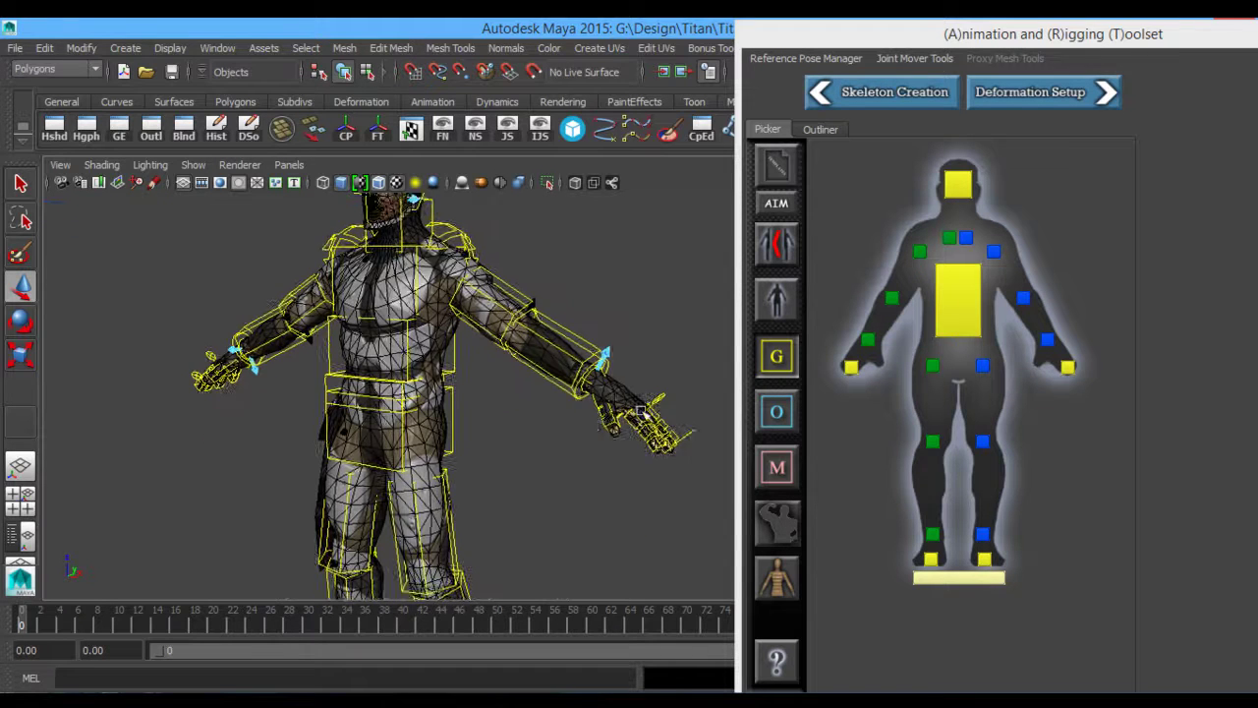
pyautogui.keyDown('alt'); pyautogui.moveTo(584, 419); pyautogui.dragTo(580, 371, button='middle'); pyautogui.keyUp('alt')
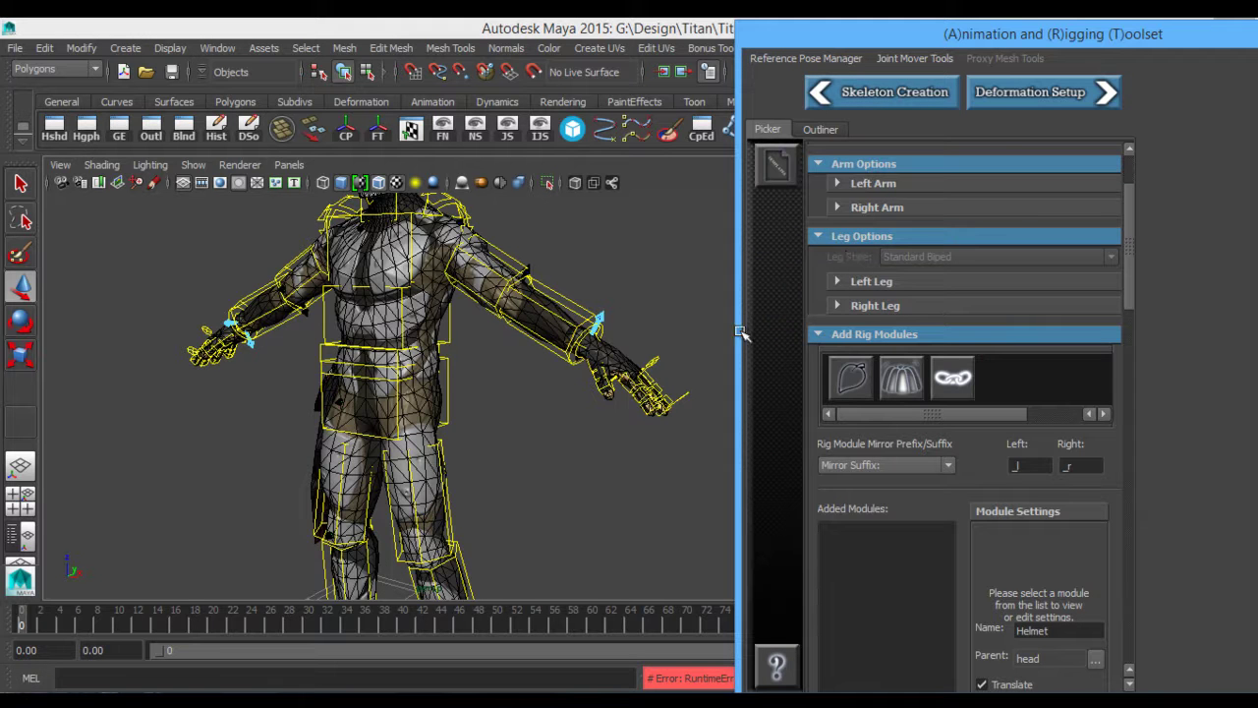
# - Start the deformation setup, create a rig pose using the automatic T-pose, and save it
pyautogui.click(996, 101)
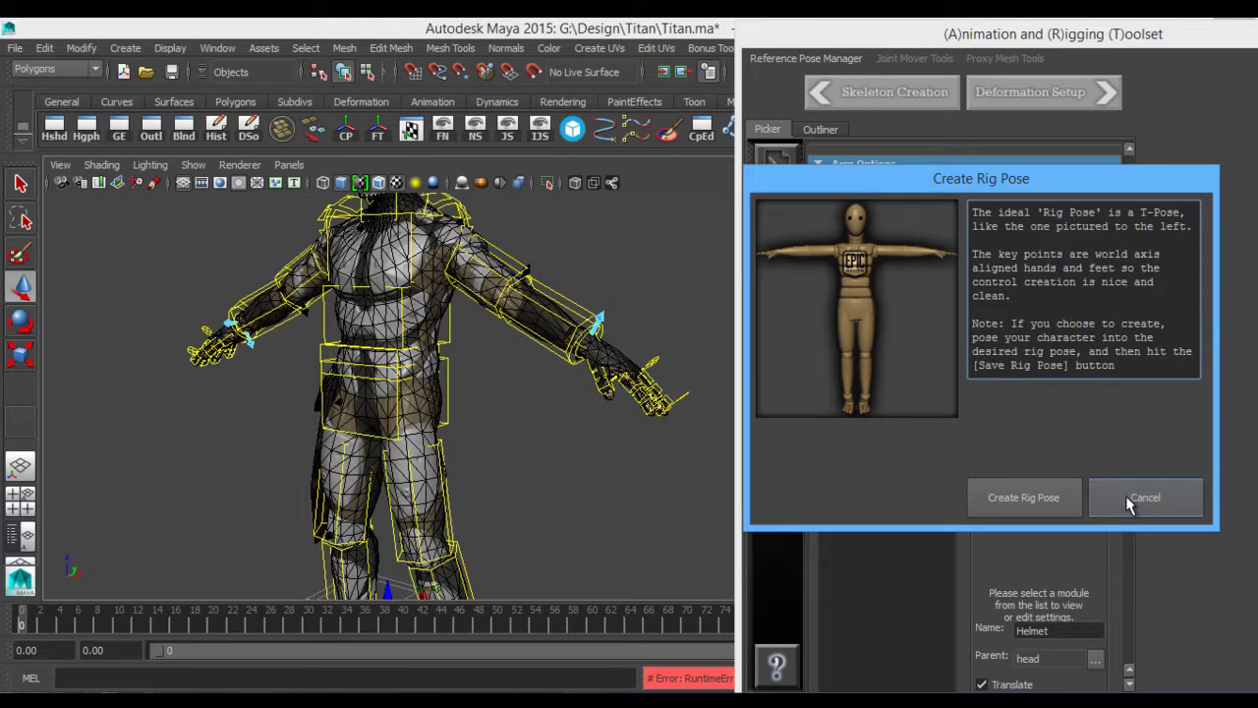
pyautogui.click(1125, 496)
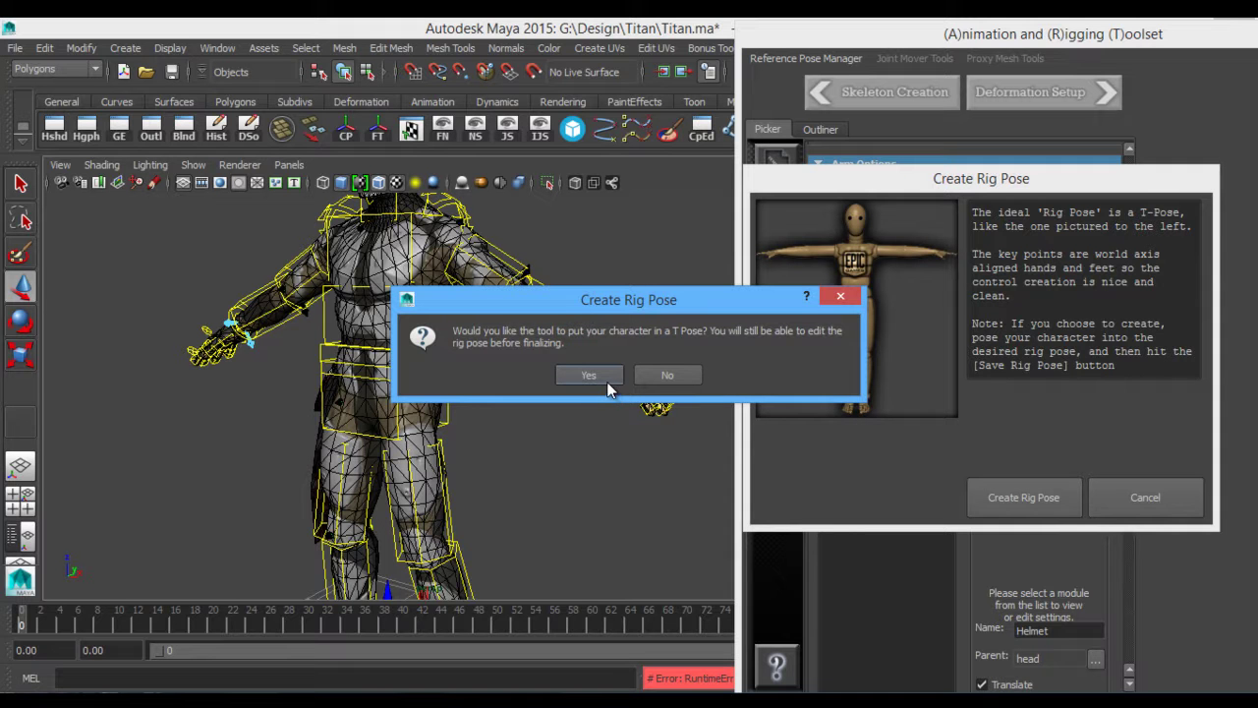
pyautogui.click(602, 375)
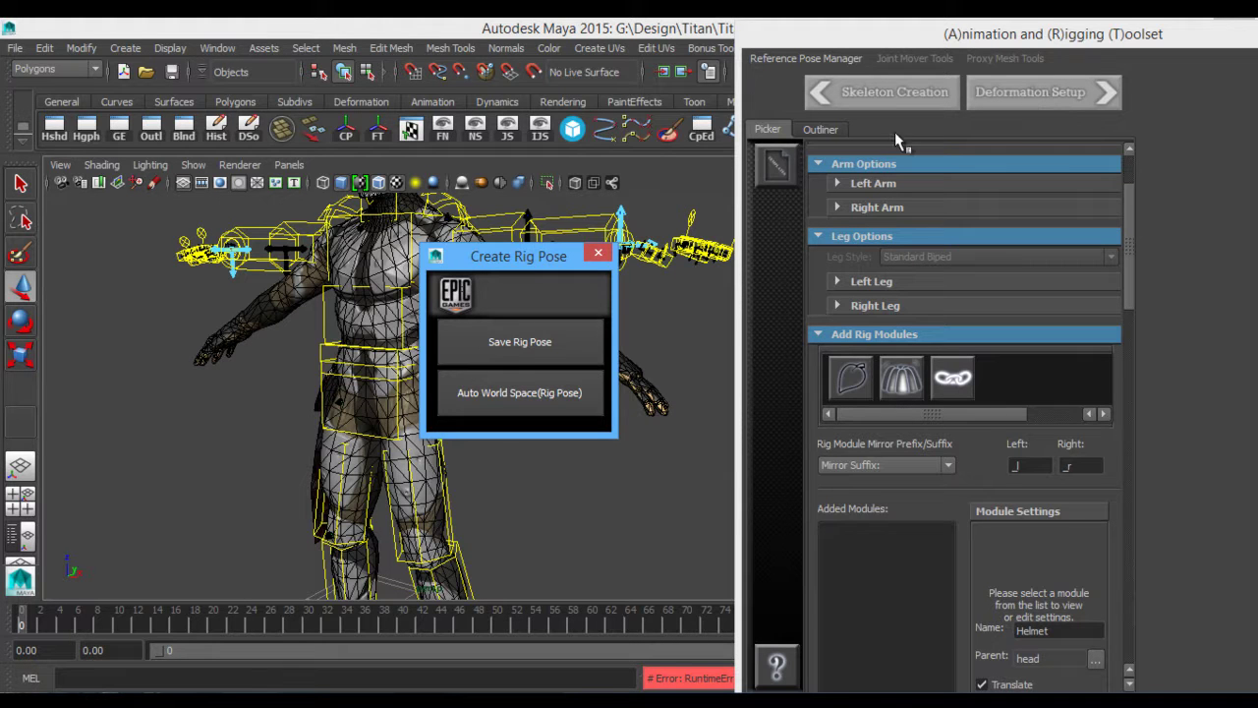
pyautogui.click(528, 352)
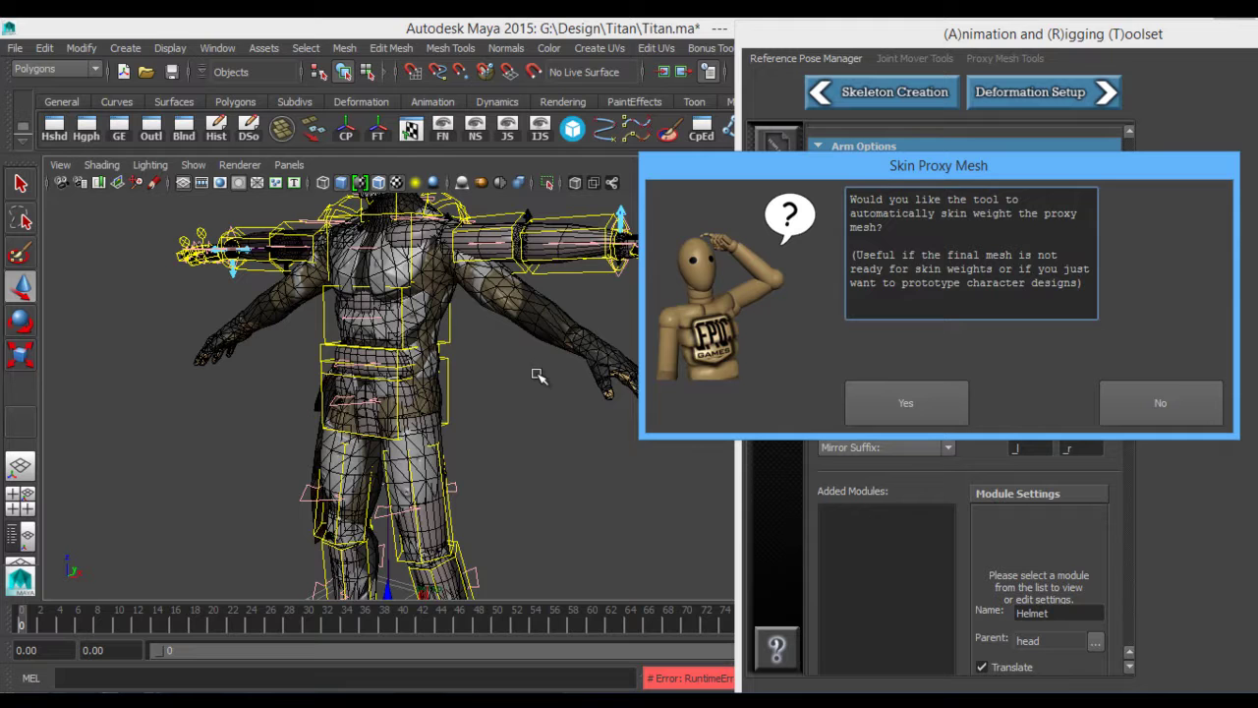
# - Decline automatic skin weighting of the proxy mesh and look over the character in the deformation stage
pyautogui.keyDown('alt'); pyautogui.moveTo(499, 278); pyautogui.dragTo(472, 408); pyautogui.keyUp('alt')
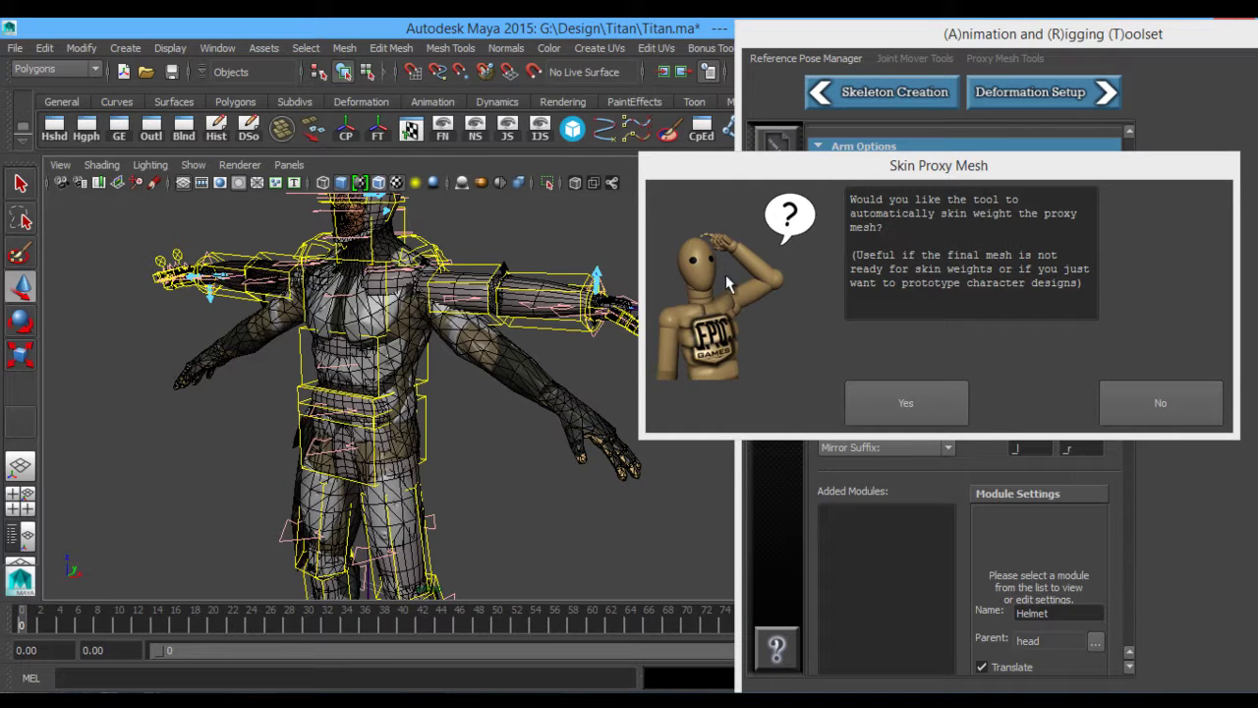
pyautogui.moveTo(960, 168); pyautogui.dragTo(946, 165)
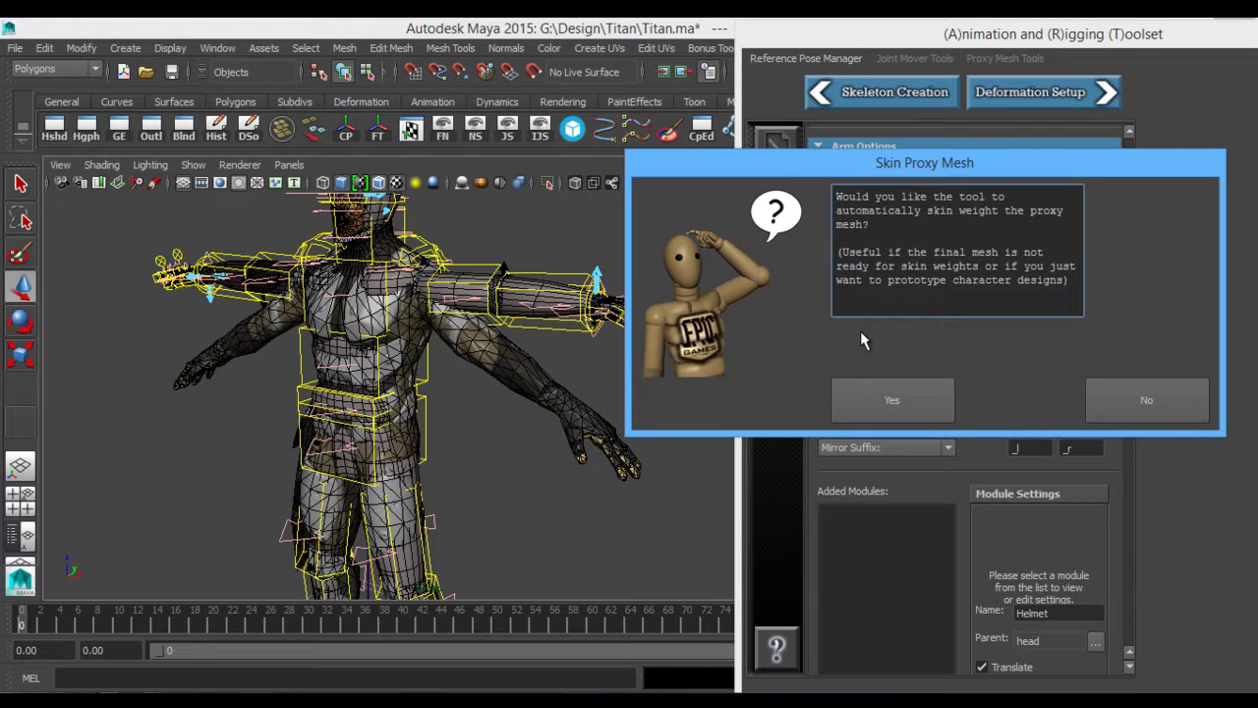
pyautogui.click(1160, 409)
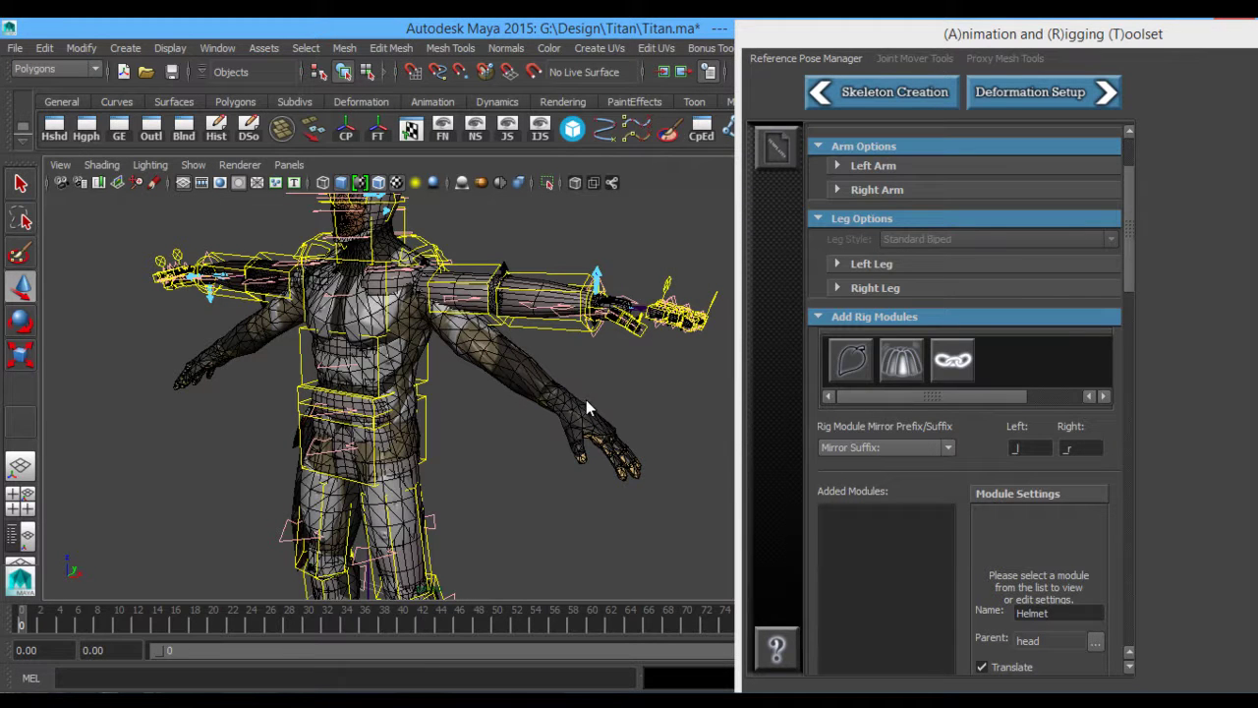
pyautogui.moveTo(596, 388)
pyautogui.keyDown('alt'); pyautogui.mouseDown()
pyautogui.moveTo(598, 370)
pyautogui.moveTo(578, 377)
pyautogui.moveTo(599, 383)
pyautogui.mouseUp(); pyautogui.keyUp('alt')
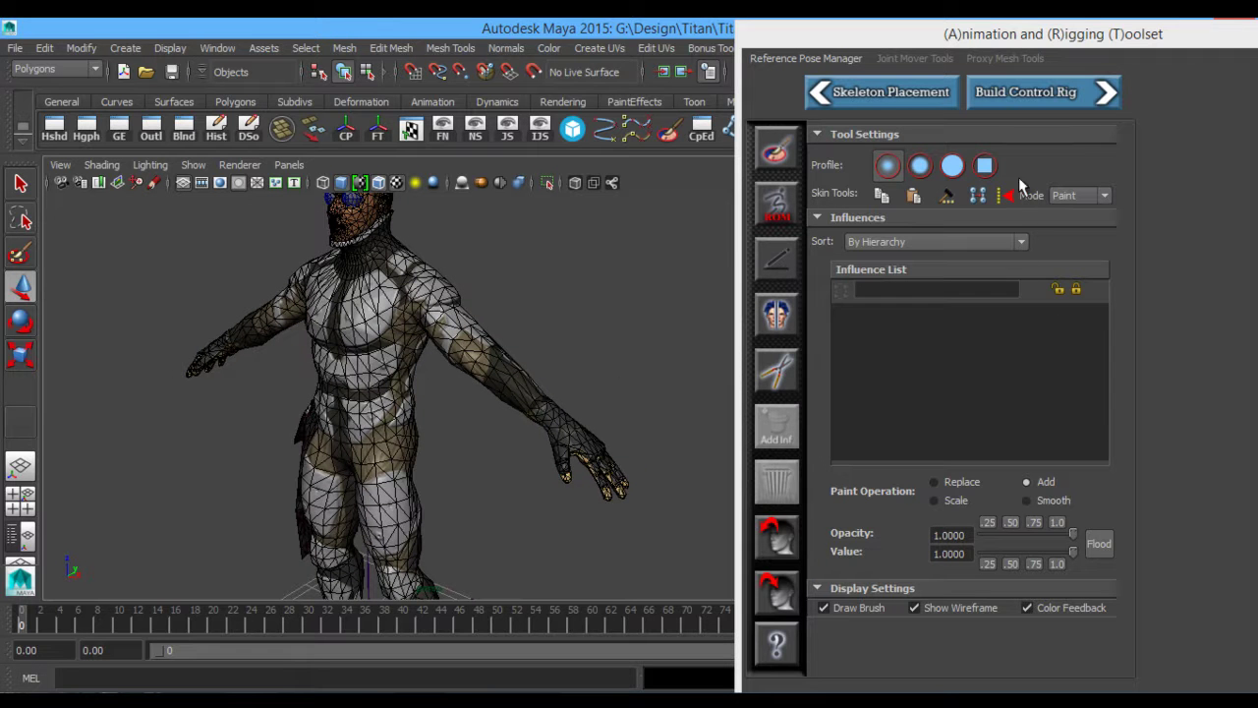
pyautogui.moveTo(590, 389)
pyautogui.keyDown('alt'); pyautogui.mouseDown()
pyautogui.moveTo(621, 372)
pyautogui.moveTo(634, 393)
pyautogui.moveTo(638, 370)
pyautogui.moveTo(599, 379)
pyautogui.mouseUp(); pyautogui.keyUp('alt')
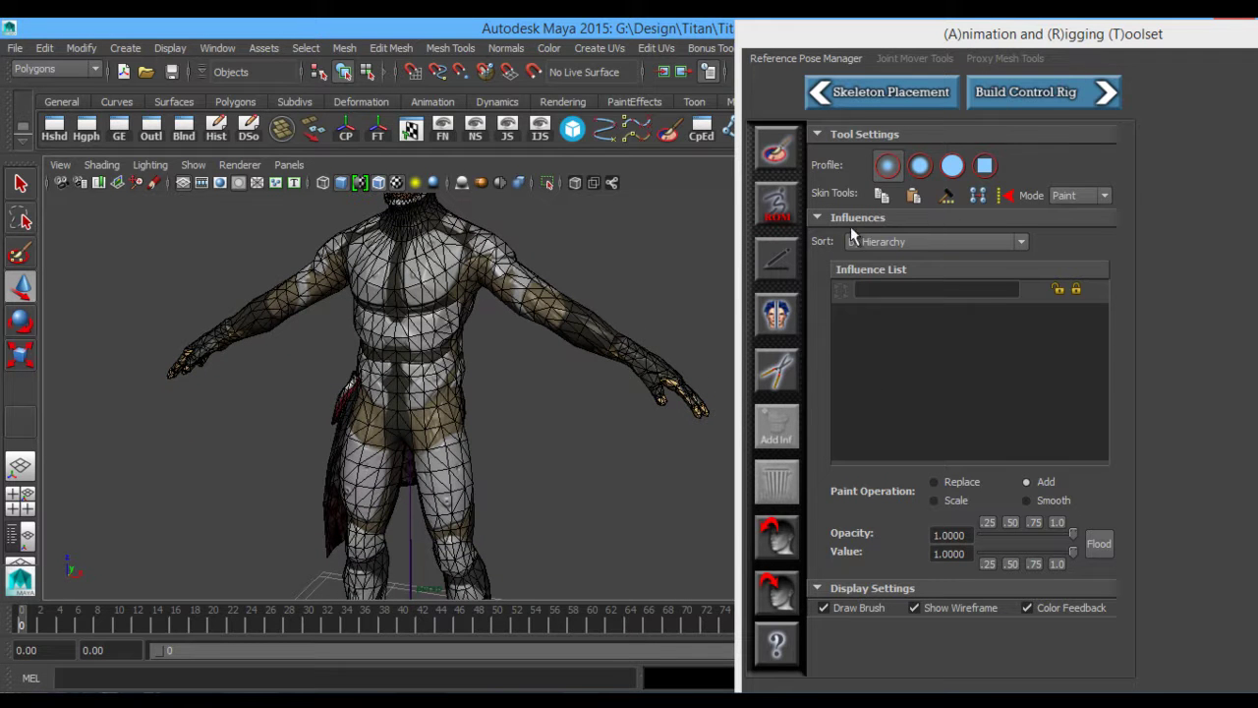
pyautogui.moveTo(590, 324)
pyautogui.keyDown('alt'); pyautogui.mouseDown()
pyautogui.moveTo(578, 417)
pyautogui.moveTo(511, 371)
pyautogui.moveTo(579, 318)
pyautogui.mouseUp(); pyautogui.keyUp('alt')
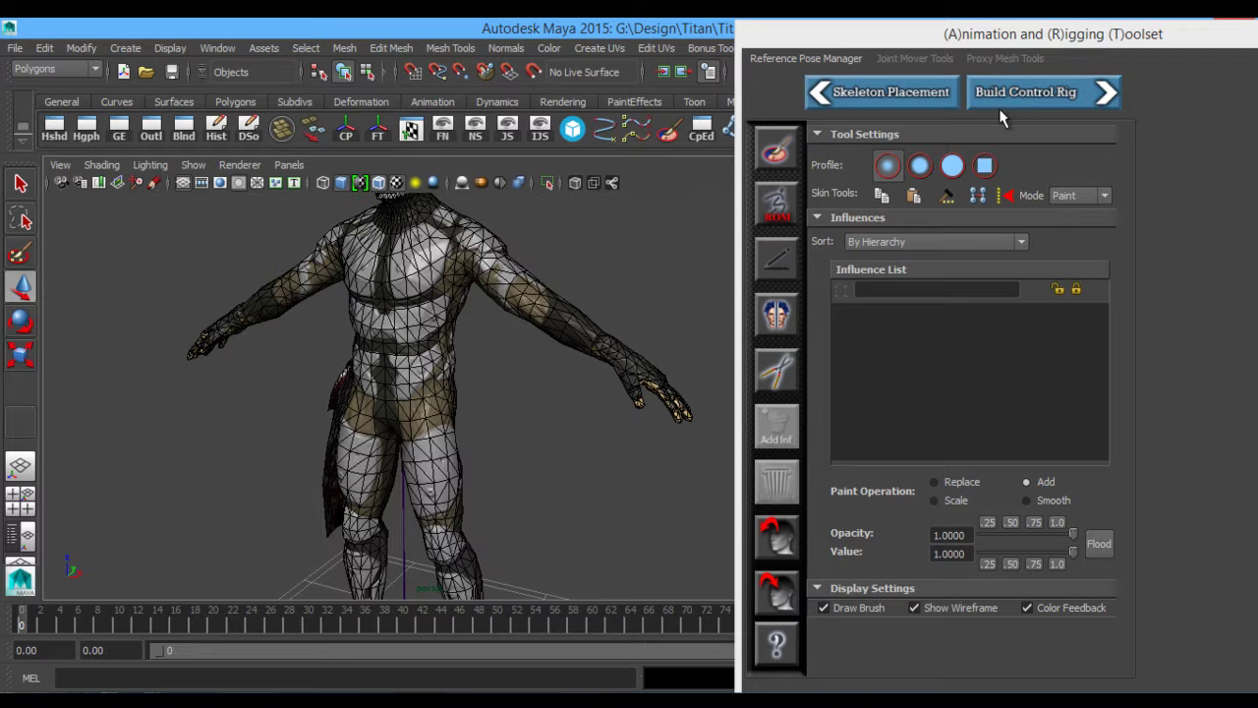
pyautogui.keyDown('alt'); pyautogui.moveTo(590, 337); pyautogui.dragTo(719, 250); pyautogui.keyUp('alt')
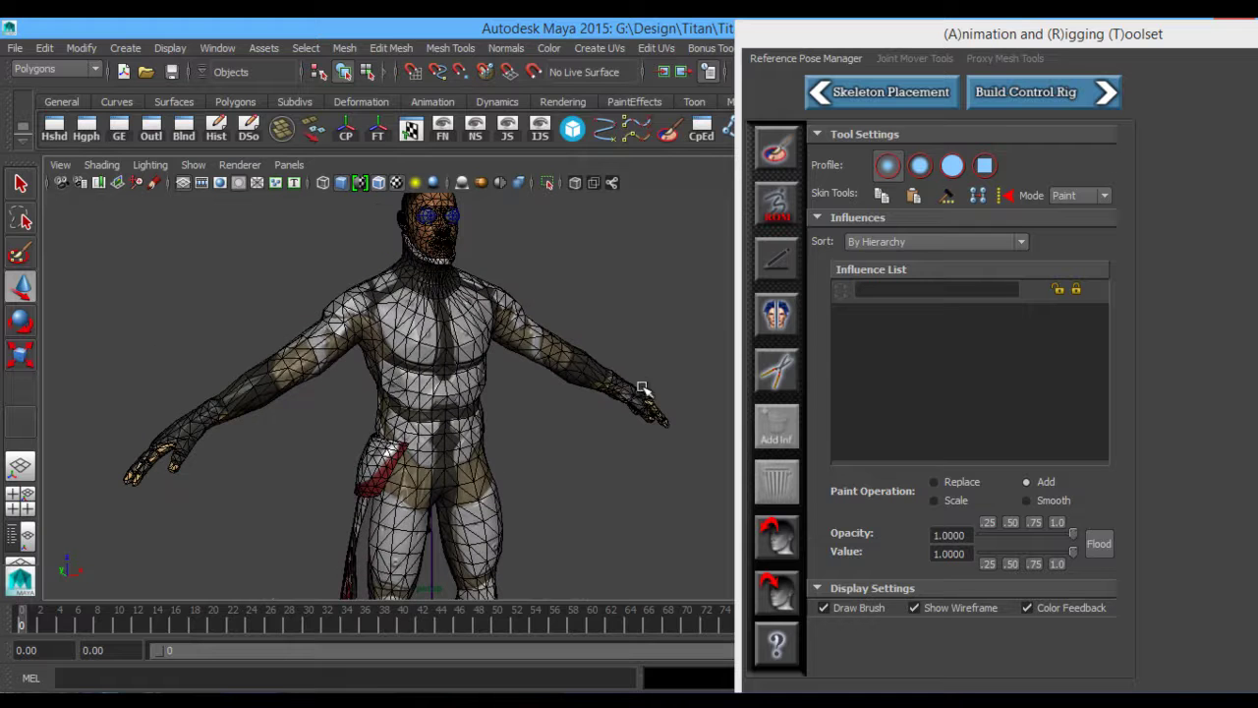
# - Return to skeleton placement and show the Animation and Rigging Toolset as a floating window again
pyautogui.click(863, 97)
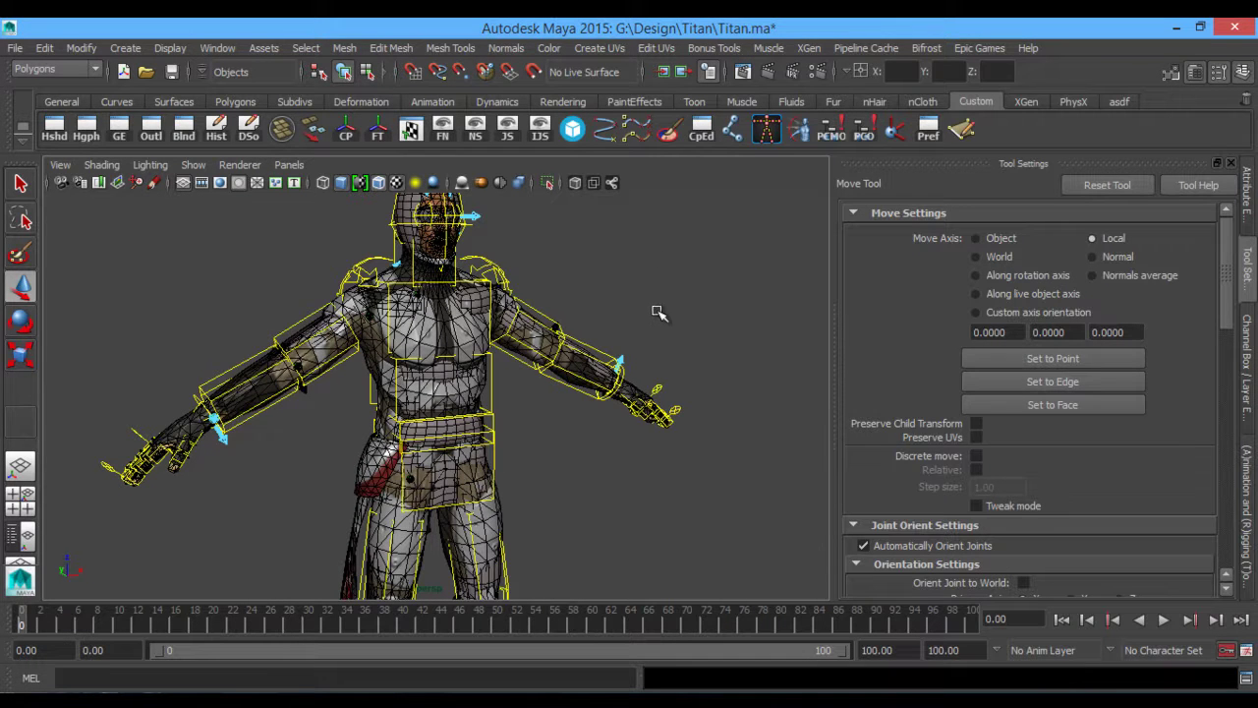
pyautogui.keyDown('alt'); pyautogui.moveTo(658, 313); pyautogui.dragTo(543, 313); pyautogui.keyUp('alt')
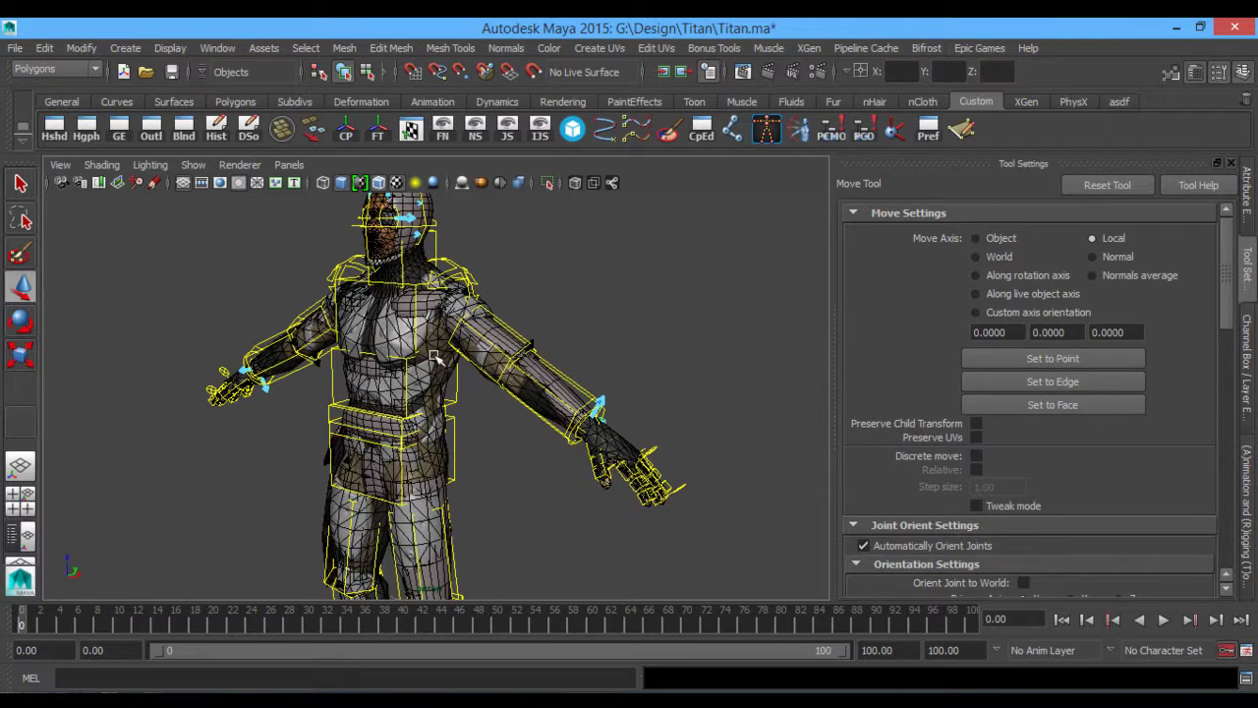
pyautogui.click(1241, 504)
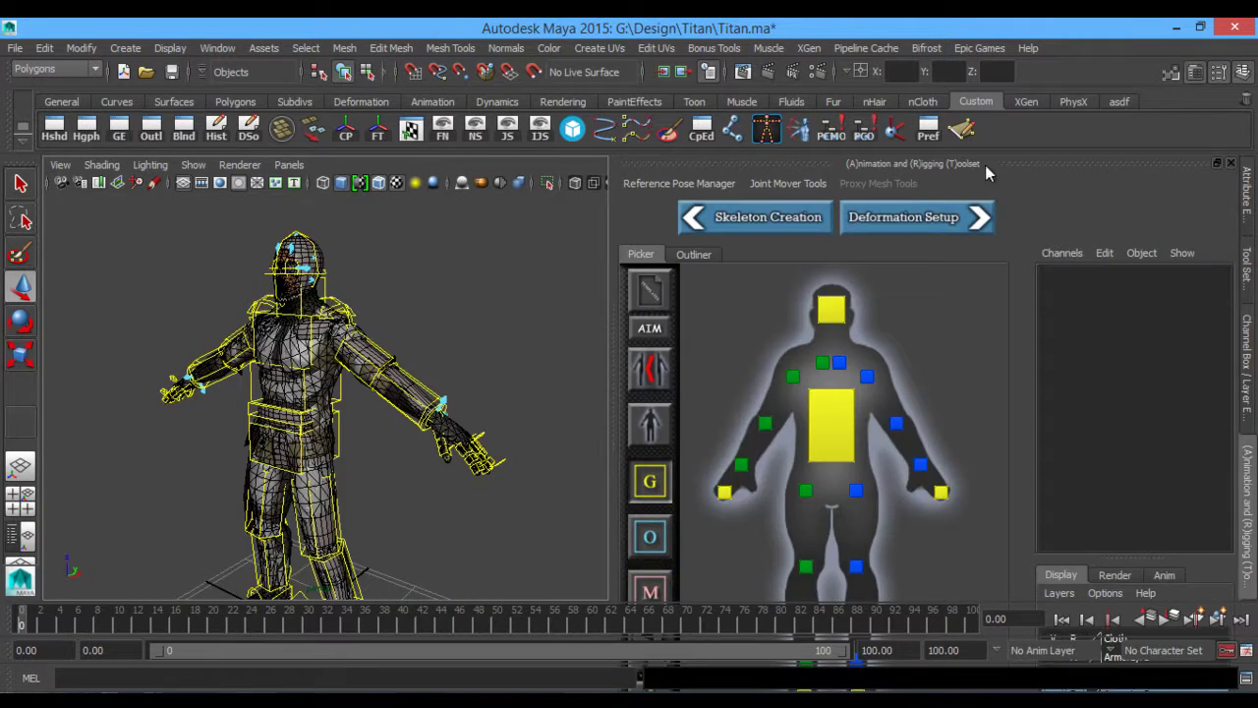
pyautogui.moveTo(985, 172); pyautogui.dragTo(1005, 57)
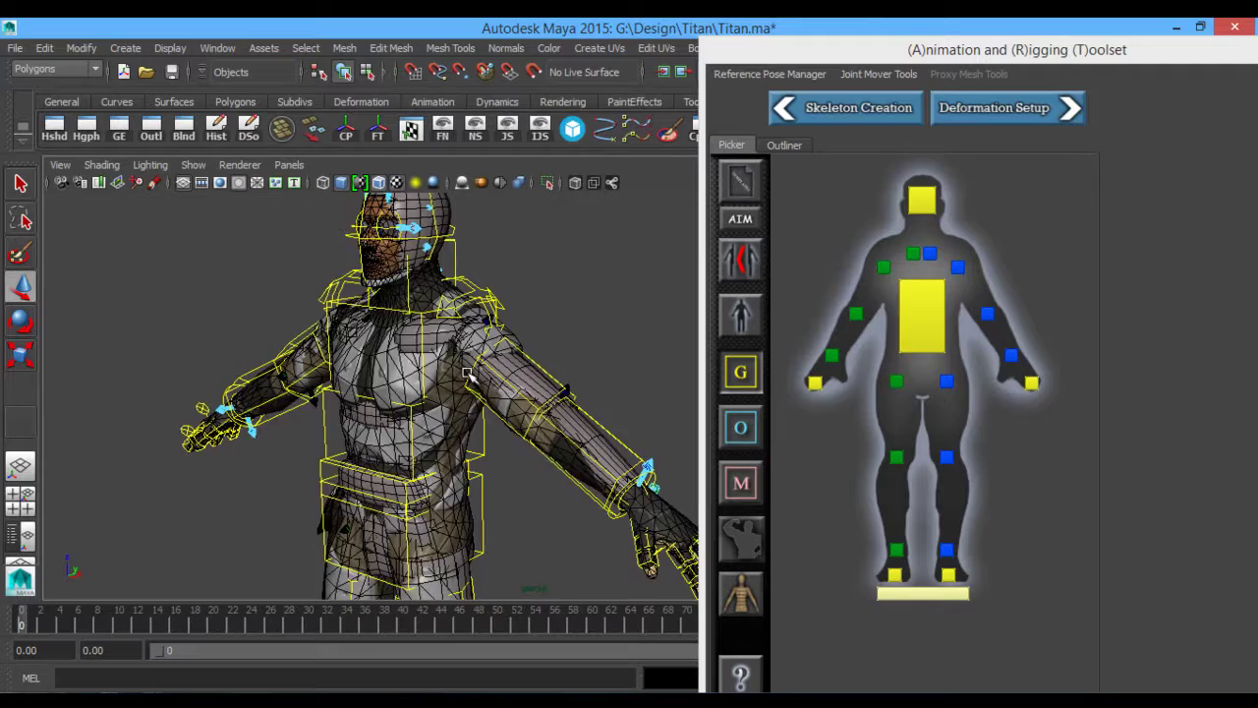
# - Hide the proxy mesh and examine the head and eye area together with its joint movers
pyautogui.keyDown('alt'); pyautogui.moveTo(470, 374); pyautogui.dragTo(581, 430); pyautogui.keyUp('alt')
pyautogui.click(749, 611)
pyautogui.keyDown('alt'); pyautogui.moveTo(581, 430); pyautogui.dragTo(575, 456, button='middle'); pyautogui.keyUp('alt')
pyautogui.keyDown('alt'); pyautogui.moveTo(562, 456); pyautogui.dragTo(661, 526, button='right'); pyautogui.keyUp('alt')
pyautogui.keyDown('alt'); pyautogui.moveTo(598, 547); pyautogui.dragTo(521, 307, button='middle'); pyautogui.keyUp('alt')
pyautogui.keyDown('alt'); pyautogui.moveTo(503, 370); pyautogui.dragTo(592, 498, button='middle'); pyautogui.keyUp('alt')
pyautogui.keyDown('alt'); pyautogui.moveTo(592, 497); pyautogui.dragTo(469, 367); pyautogui.keyUp('alt')
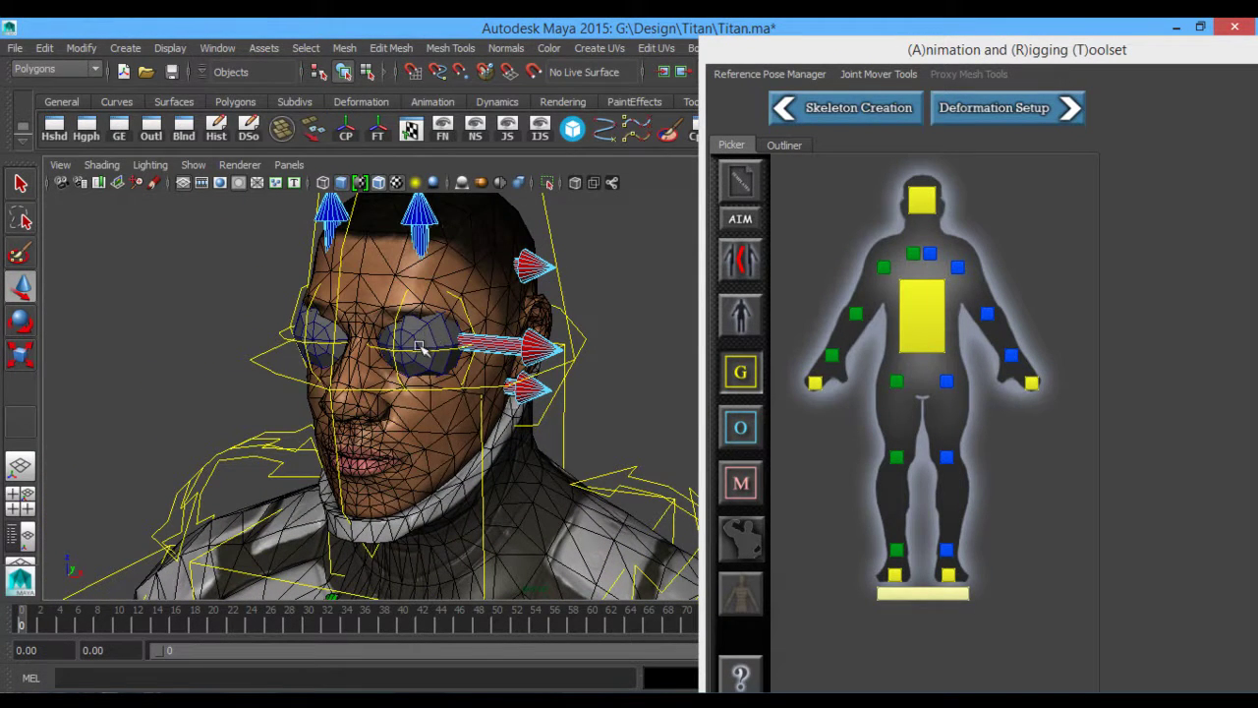
pyautogui.keyDown('alt'); pyautogui.moveTo(478, 411); pyautogui.dragTo(508, 431); pyautogui.keyUp('alt')
pyautogui.keyDown('alt'); pyautogui.moveTo(507, 434); pyautogui.dragTo(381, 364, button='right'); pyautogui.keyUp('alt')
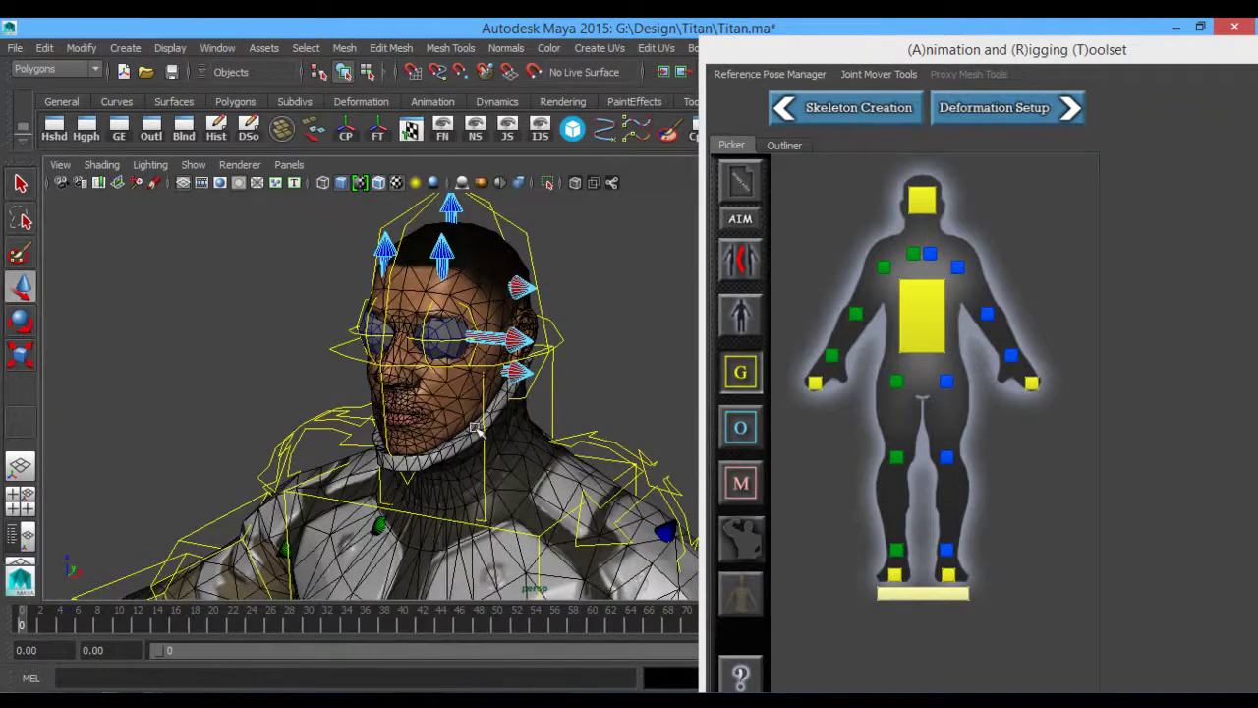
pyautogui.keyDown('alt'); pyautogui.moveTo(476, 426); pyautogui.dragTo(600, 303, button='right'); pyautogui.keyUp('alt')
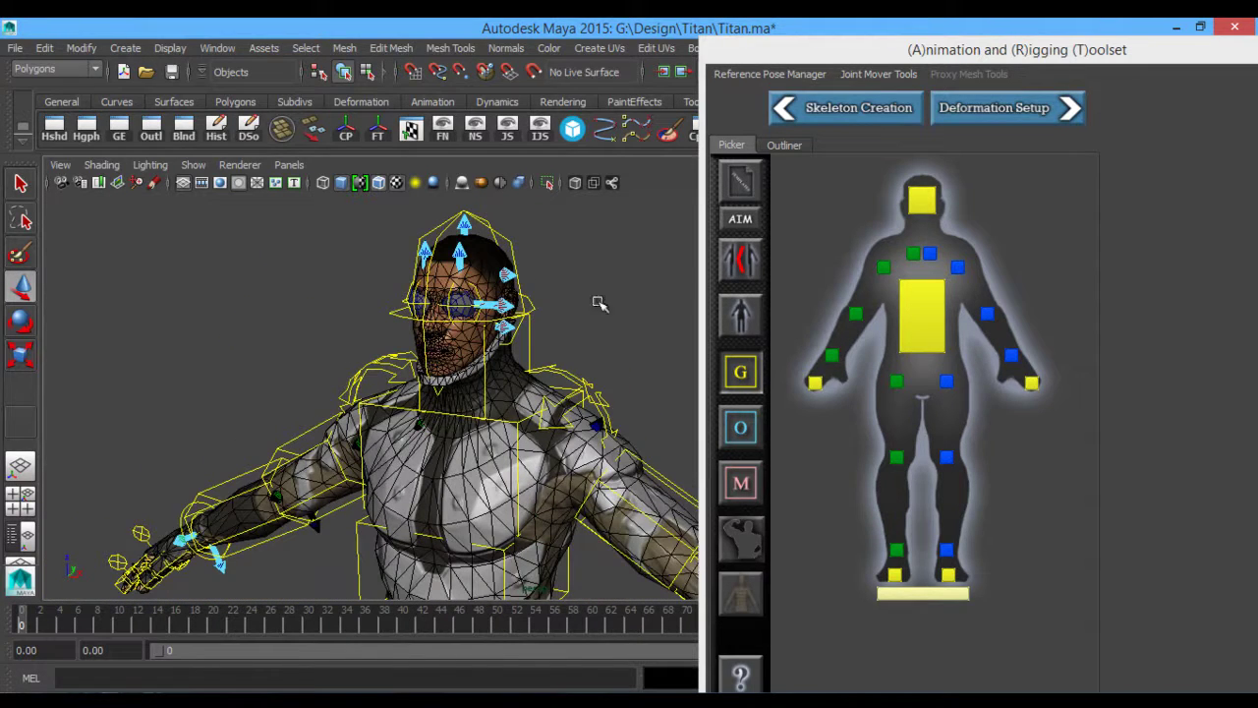
# - Go back to deformation setup, updating both the model pose and the rig pose, without auto-skinning the proxy mesh
pyautogui.click(1019, 122)
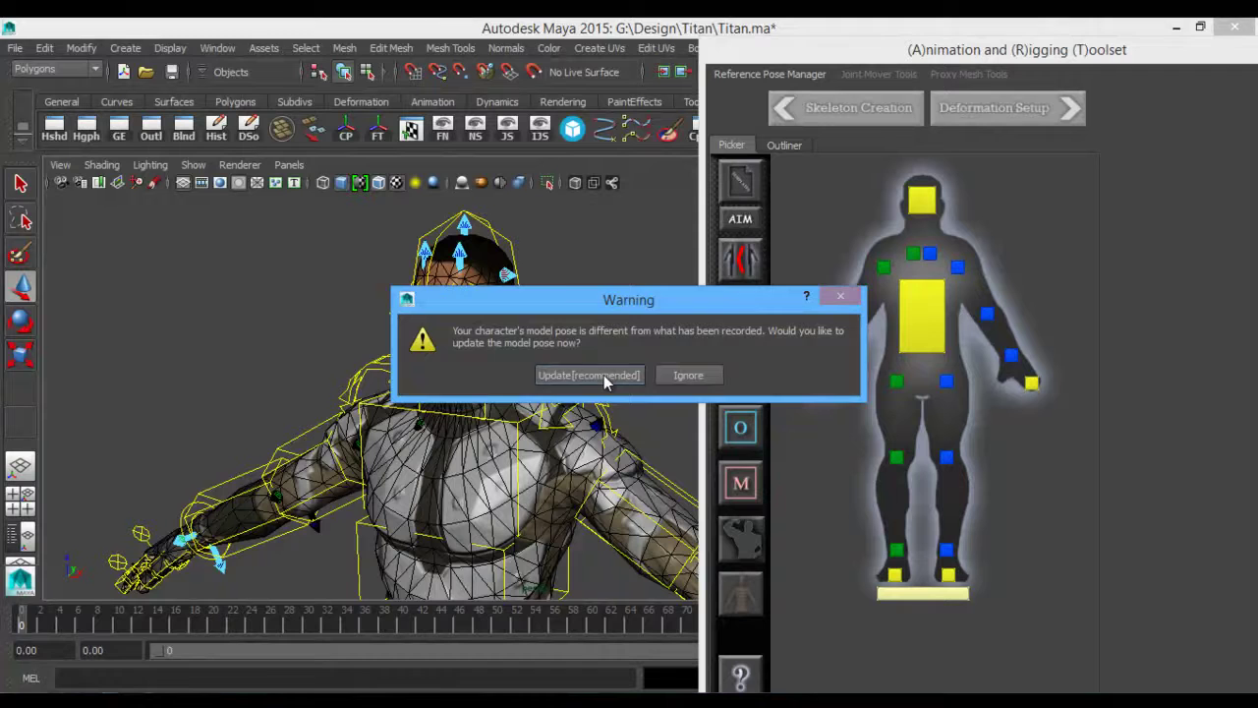
pyautogui.click(590, 376)
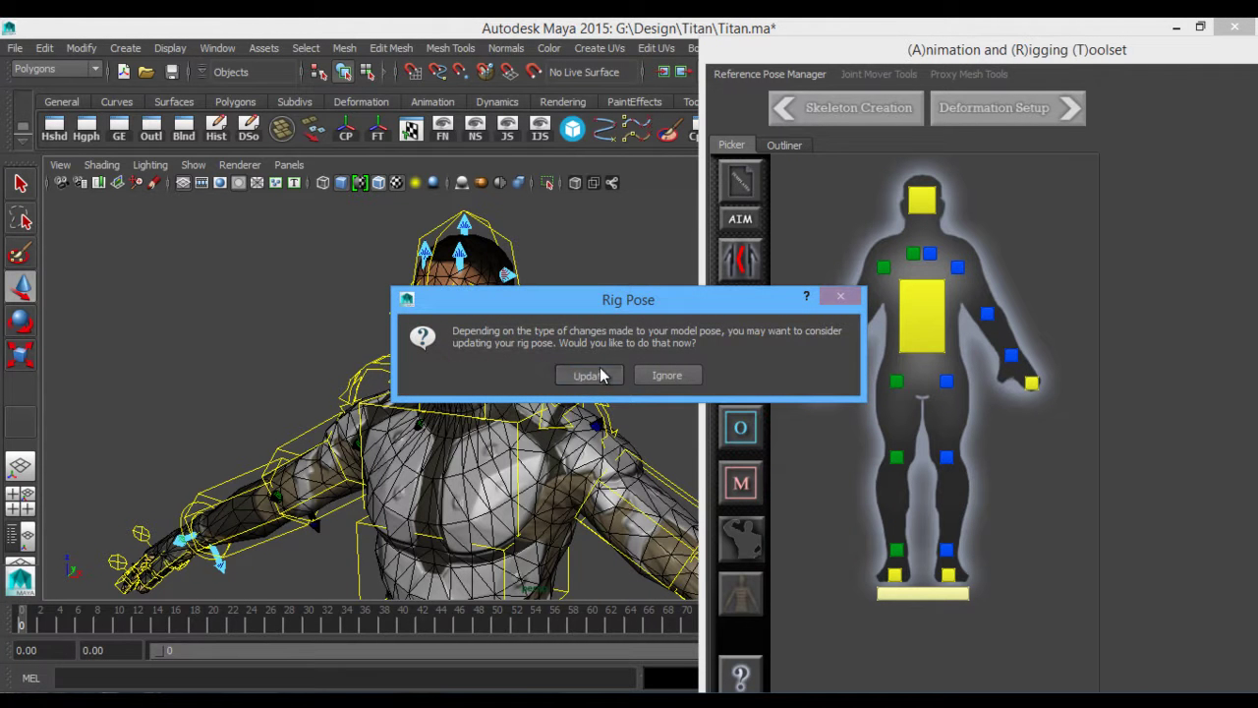
pyautogui.click(595, 372)
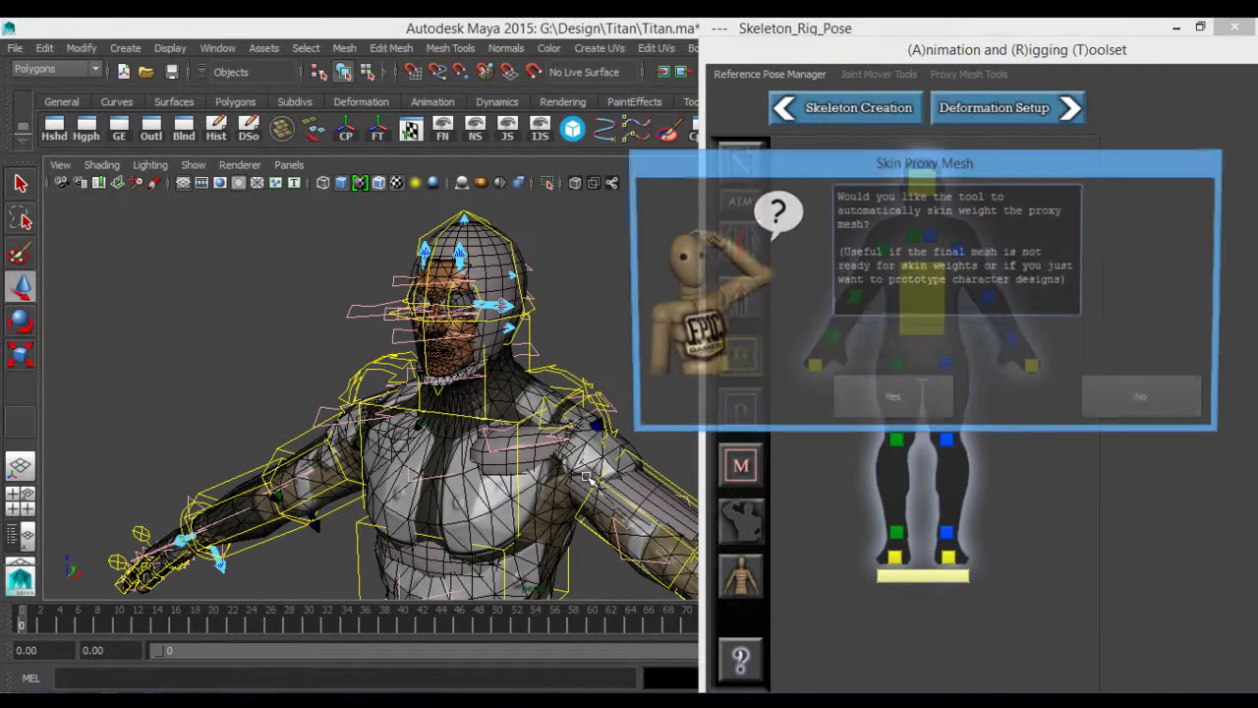
pyautogui.click(1127, 390)
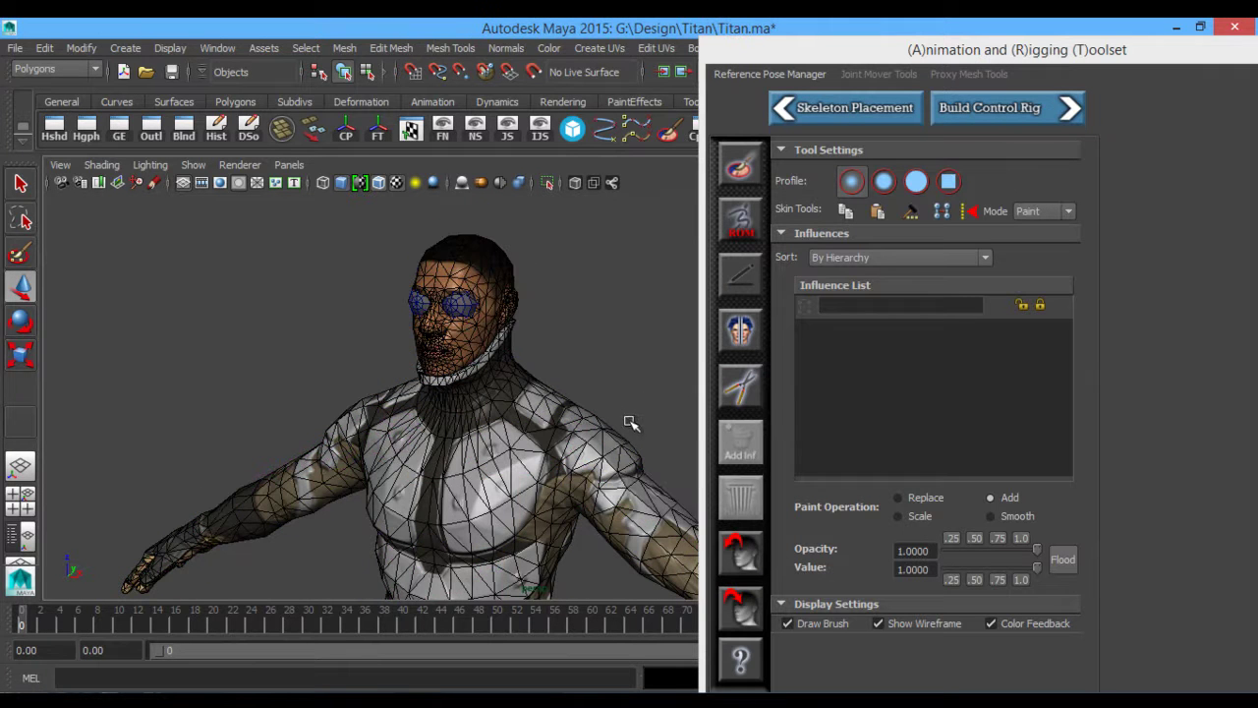
# - Look over the head, then delete the proxy eye meshes skin_geo_EyeLeft and skin_geo_EyeRight through the Outliner
pyautogui.keyDown('alt'); pyautogui.moveTo(590, 423); pyautogui.dragTo(498, 298, button='middle'); pyautogui.keyUp('alt')
pyautogui.keyDown('alt'); pyautogui.moveTo(497, 298); pyautogui.dragTo(531, 330); pyautogui.keyUp('alt')
pyautogui.keyDown('alt'); pyautogui.moveTo(531, 330); pyautogui.dragTo(507, 391, button='middle'); pyautogui.keyUp('alt')
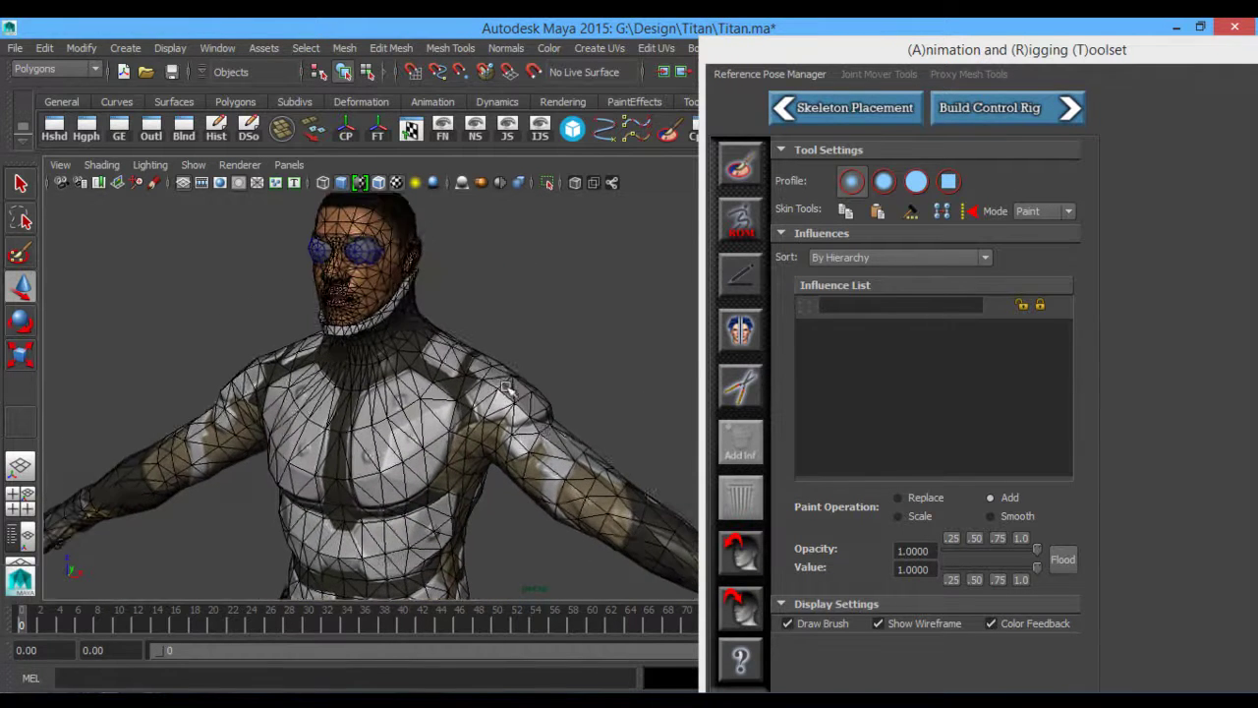
pyautogui.keyDown('alt'); pyautogui.moveTo(546, 467); pyautogui.dragTo(452, 358); pyautogui.keyUp('alt')
pyautogui.scroll(2, 583, 433)
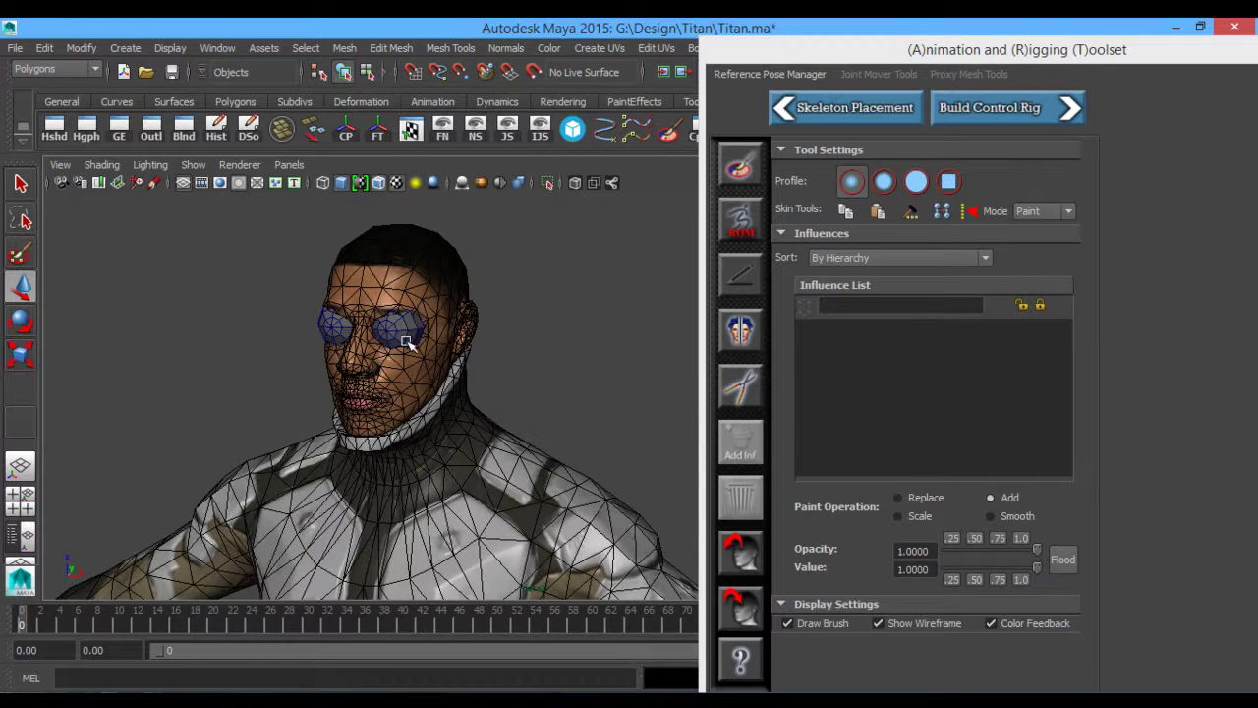
pyautogui.keyDown('alt'); pyautogui.moveTo(406, 341); pyautogui.dragTo(531, 376, button='middle'); pyautogui.keyUp('alt')
pyautogui.keyDown('alt'); pyautogui.moveTo(528, 336); pyautogui.dragTo(513, 330); pyautogui.keyUp('alt')
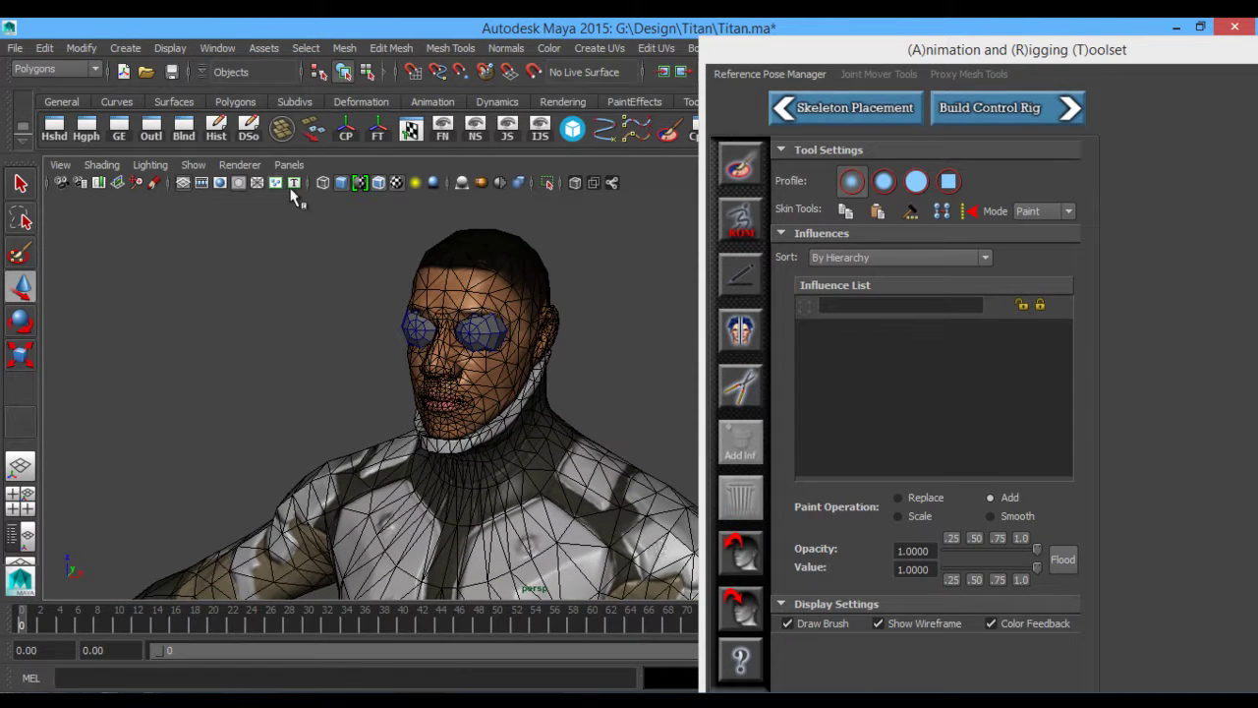
pyautogui.click(144, 131)
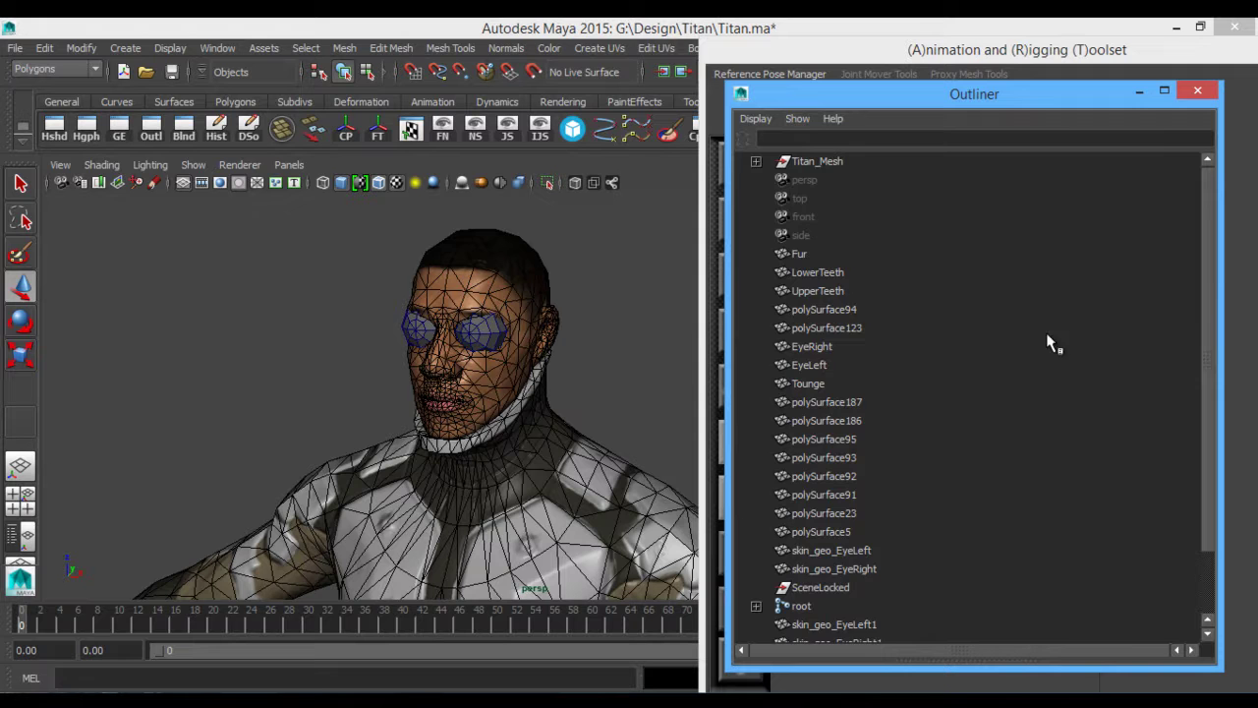
pyautogui.scroll(-2, 1204, 326)
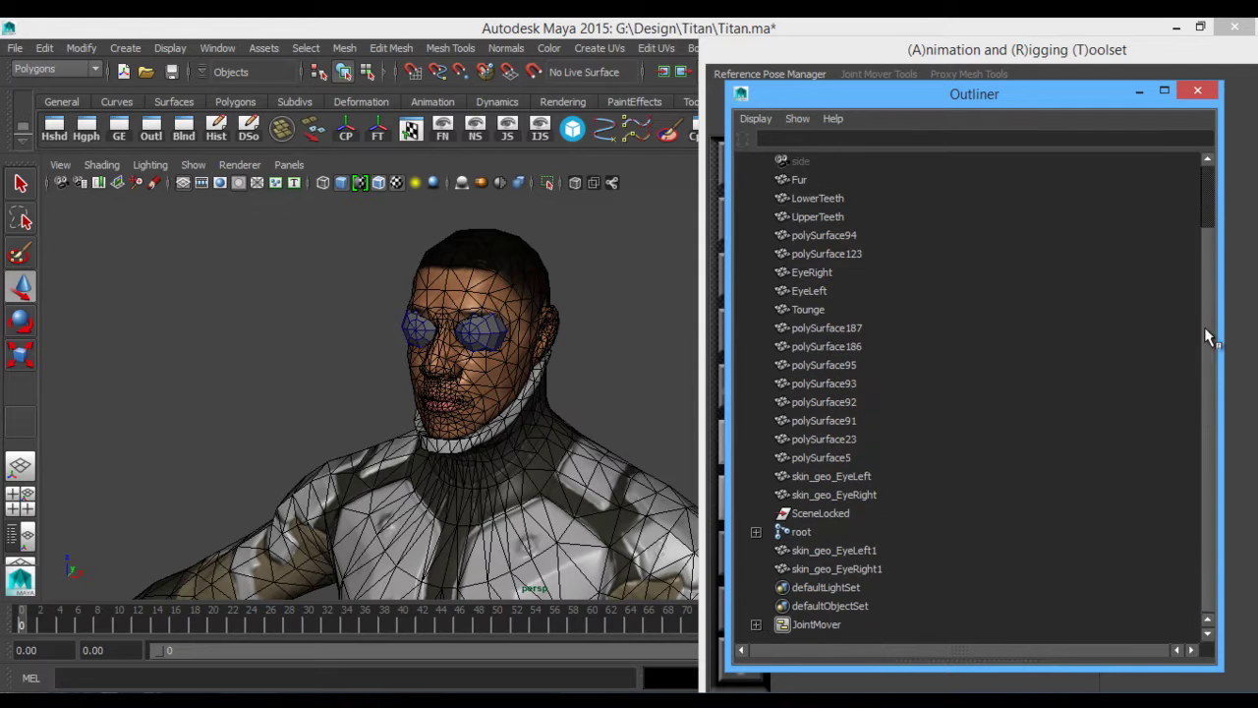
pyautogui.click(850, 476)
pyautogui.keyDown('shift'); pyautogui.click(846, 495); pyautogui.keyUp('shift')
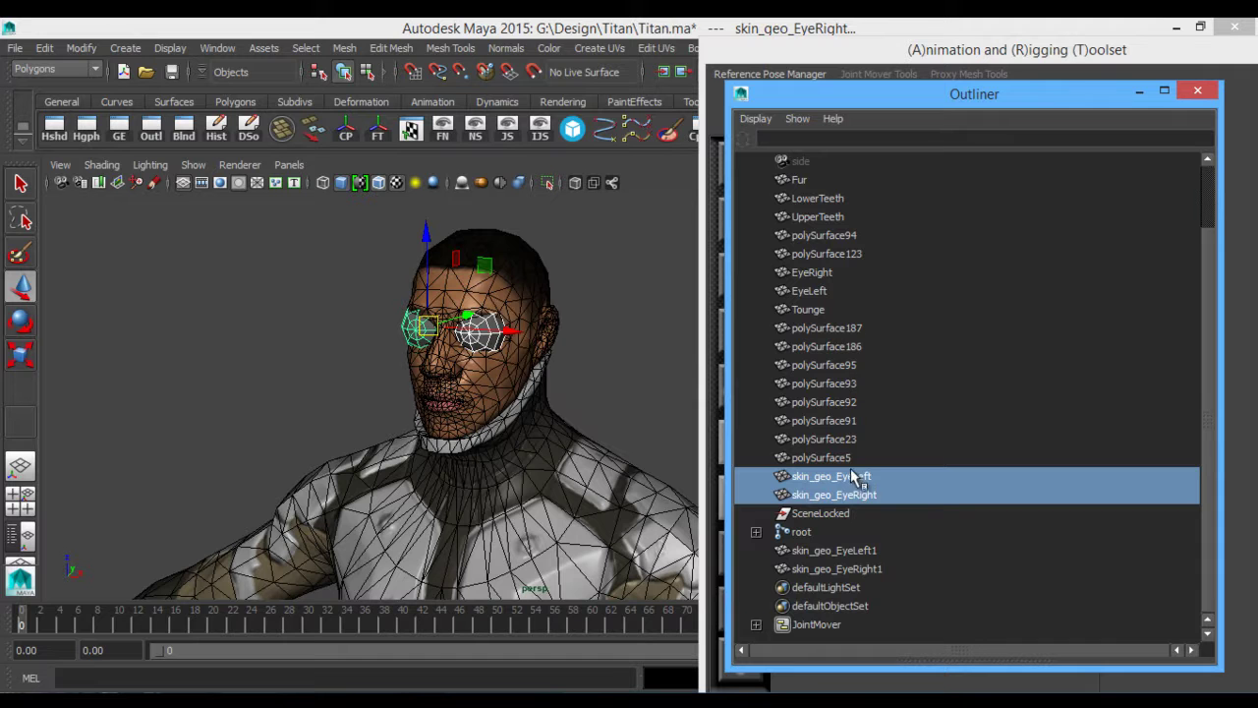
pyautogui.press('Delete')
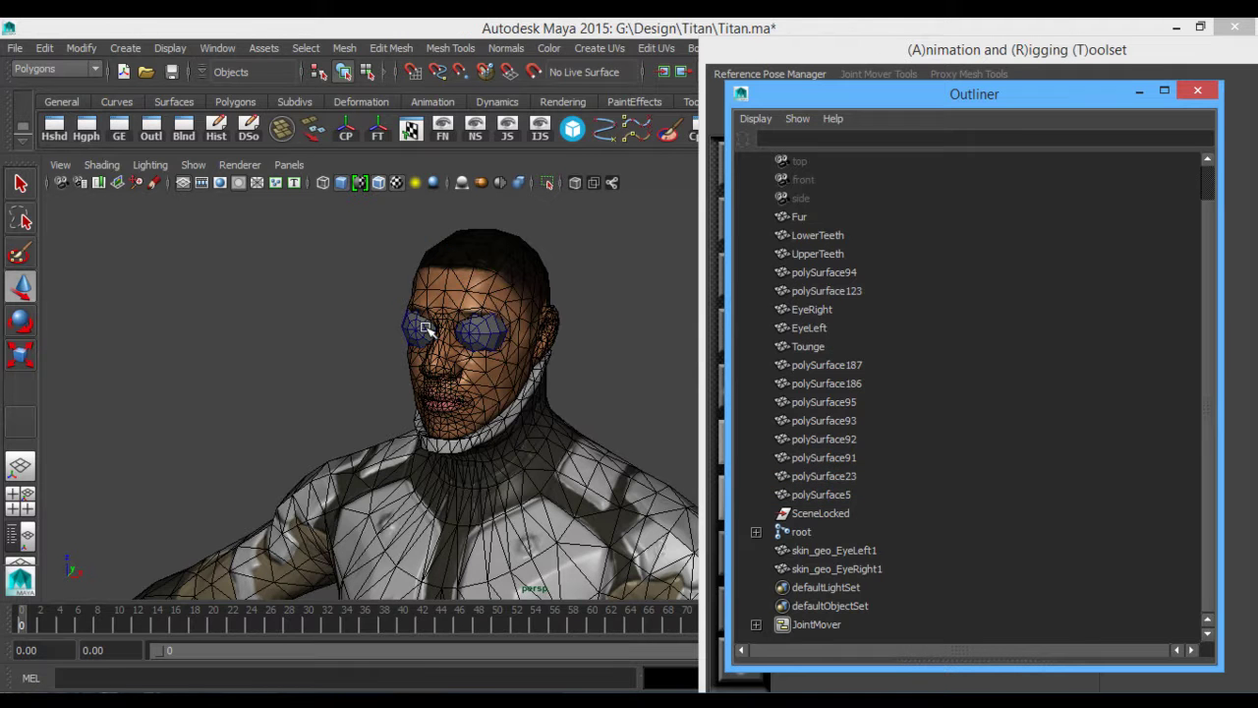
# - Delete the remaining duplicate eye meshes skin_geo_EyeLeft1 and skin_geo_EyeRight1
pyautogui.click(506, 335)
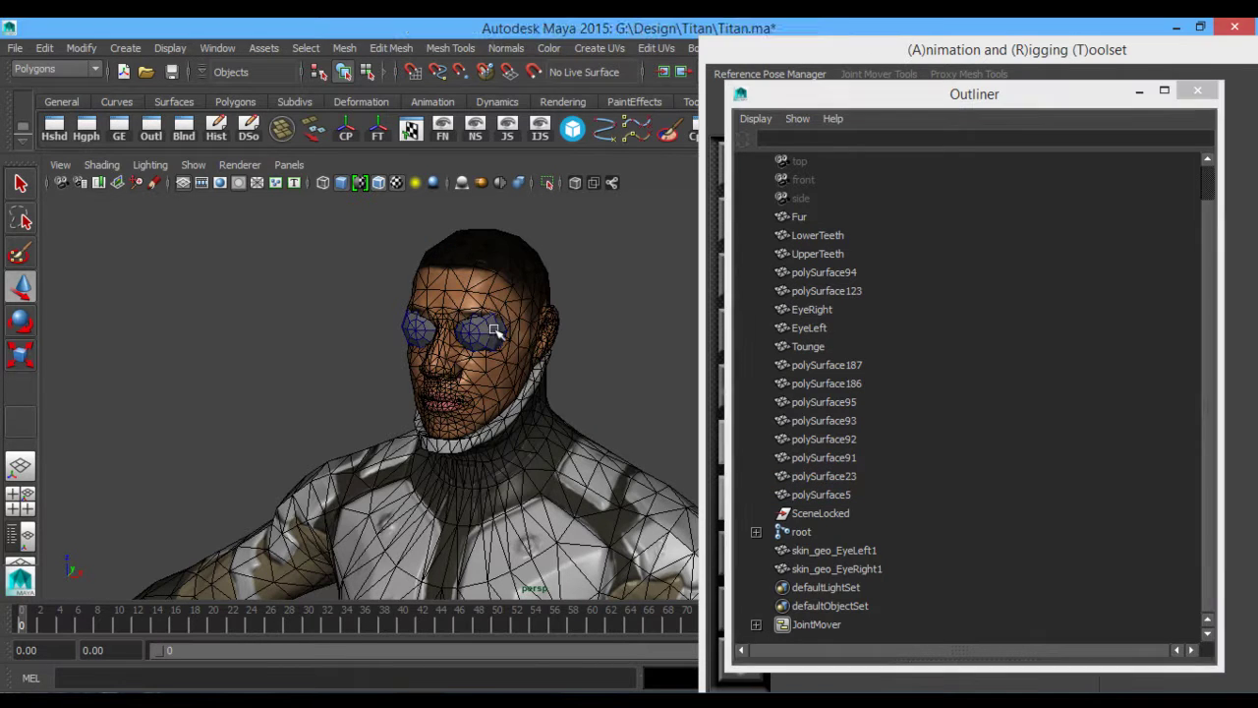
pyautogui.keyDown('ctrl'); pyautogui.click(812, 568); pyautogui.keyUp('ctrl')
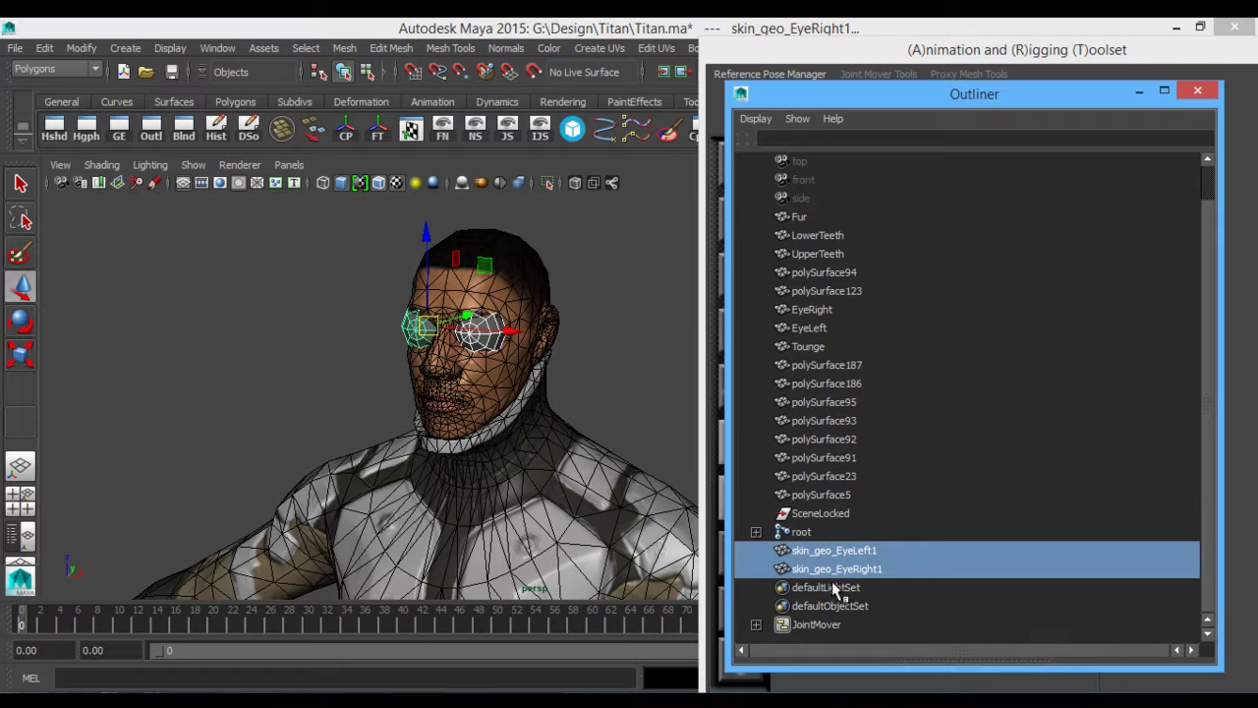
pyautogui.press('Delete')
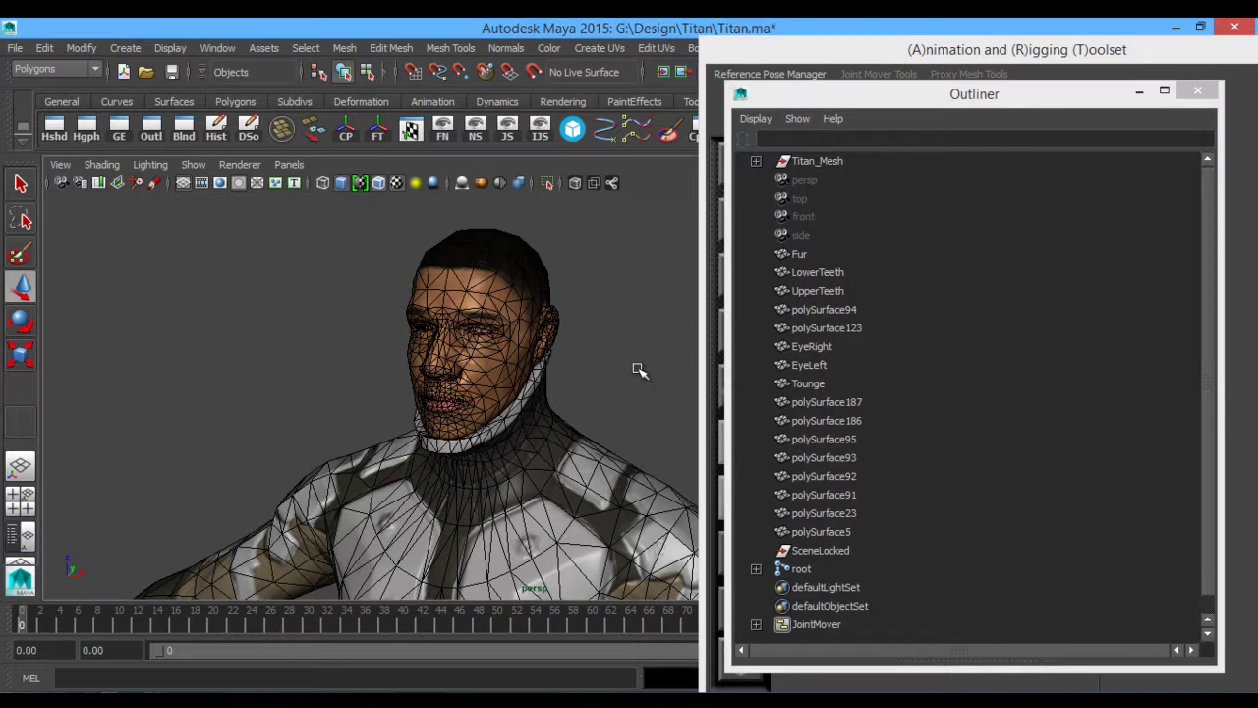
# - Examine the eye sockets up close and check the SceneLocked, root, polySurface5 and polySurface23 entries in the Outliner
pyautogui.keyDown('alt'); pyautogui.moveTo(638, 368); pyautogui.dragTo(560, 406); pyautogui.keyUp('alt')
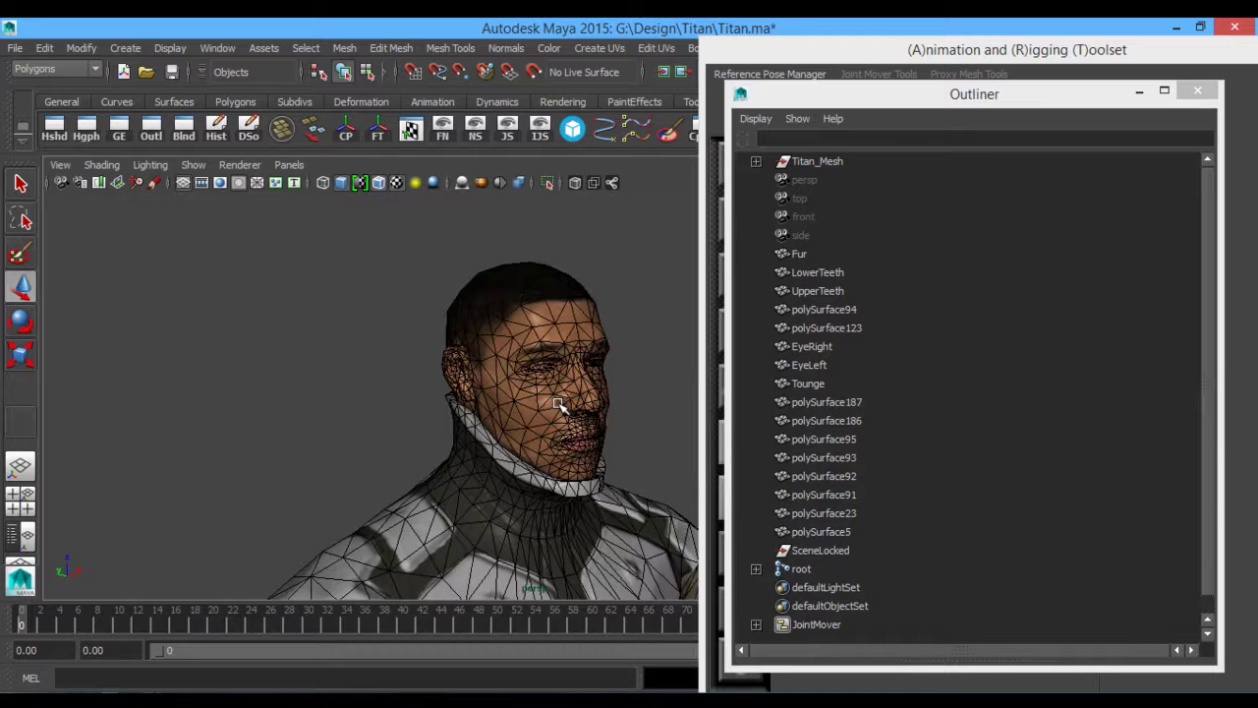
pyautogui.keyDown('alt'); pyautogui.moveTo(560, 406); pyautogui.dragTo(512, 412, button='middle'); pyautogui.keyUp('alt')
pyautogui.keyDown('alt'); pyautogui.moveTo(511, 412); pyautogui.dragTo(570, 438, button='right'); pyautogui.keyUp('alt')
pyautogui.keyDown('alt'); pyautogui.moveTo(531, 384); pyautogui.dragTo(566, 436, button='middle'); pyautogui.keyUp('alt')
pyautogui.keyDown('alt'); pyautogui.moveTo(566, 435); pyautogui.dragTo(510, 413, button='right'); pyautogui.keyUp('alt')
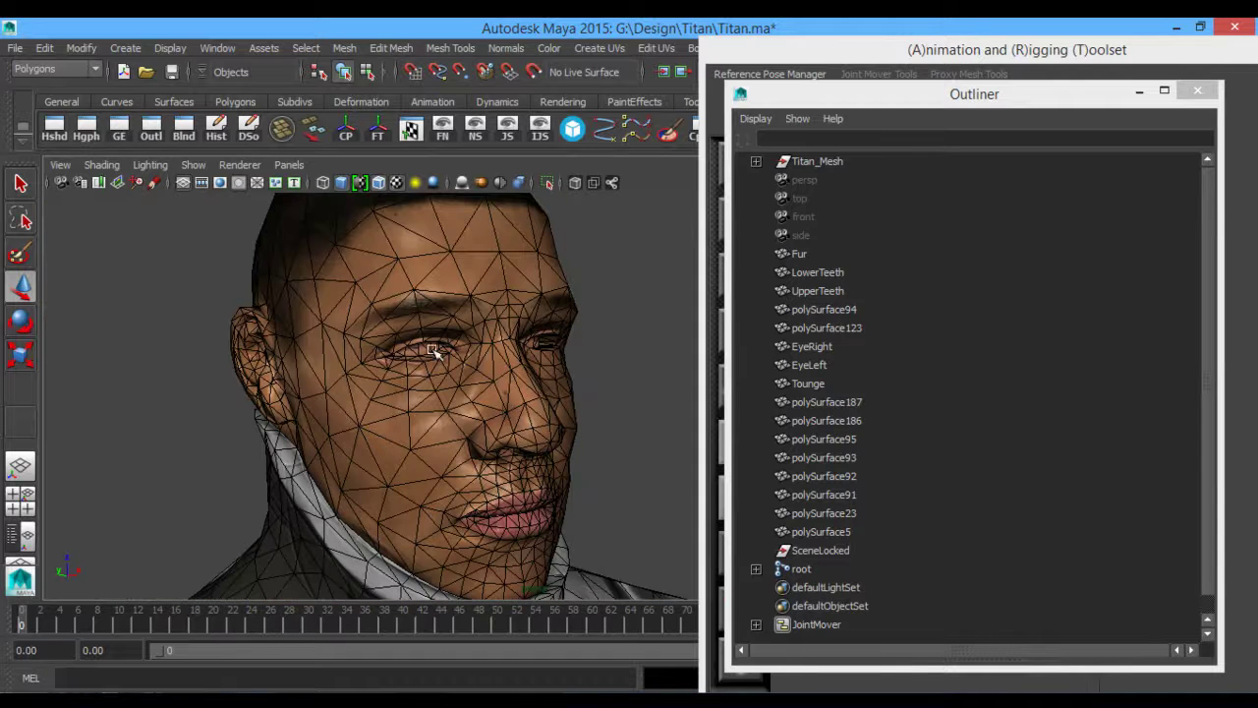
pyautogui.click(834, 550)
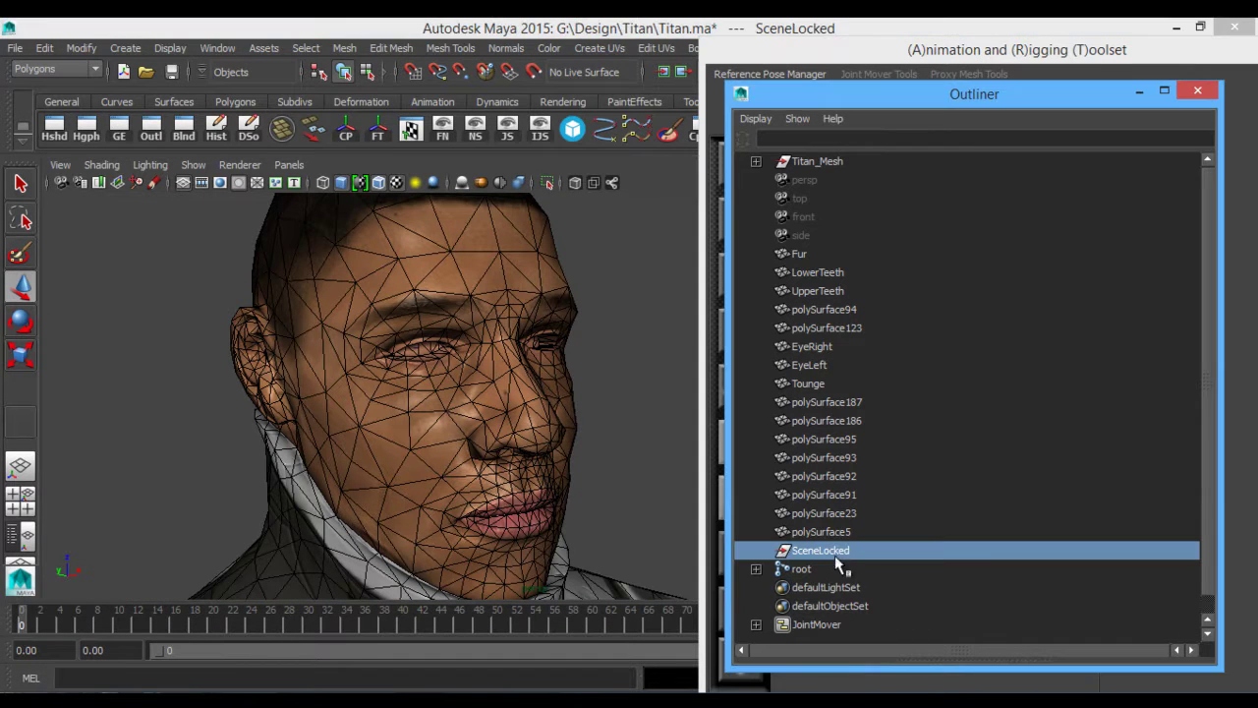
pyautogui.click(755, 569)
pyautogui.click(755, 569)
pyautogui.click(836, 533)
pyautogui.click(842, 514)
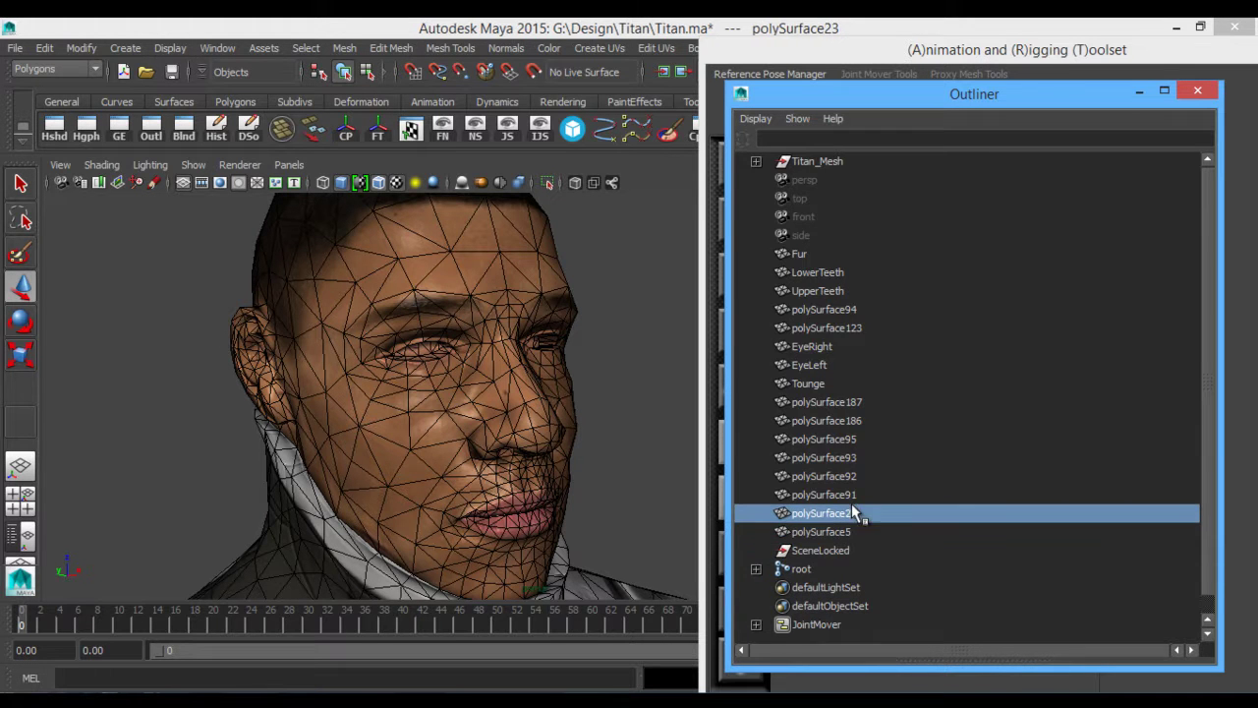
# - Examine the head and upper body from farther out and clear the selection
pyautogui.keyDown('alt'); pyautogui.moveTo(671, 479); pyautogui.dragTo(558, 414, button='middle'); pyautogui.keyUp('alt')
pyautogui.keyDown('alt'); pyautogui.moveTo(532, 412); pyautogui.dragTo(312, 380, button='right'); pyautogui.keyUp('alt')
pyautogui.keyDown('alt'); pyautogui.moveTo(524, 447); pyautogui.dragTo(539, 438, button='middle'); pyautogui.keyUp('alt')
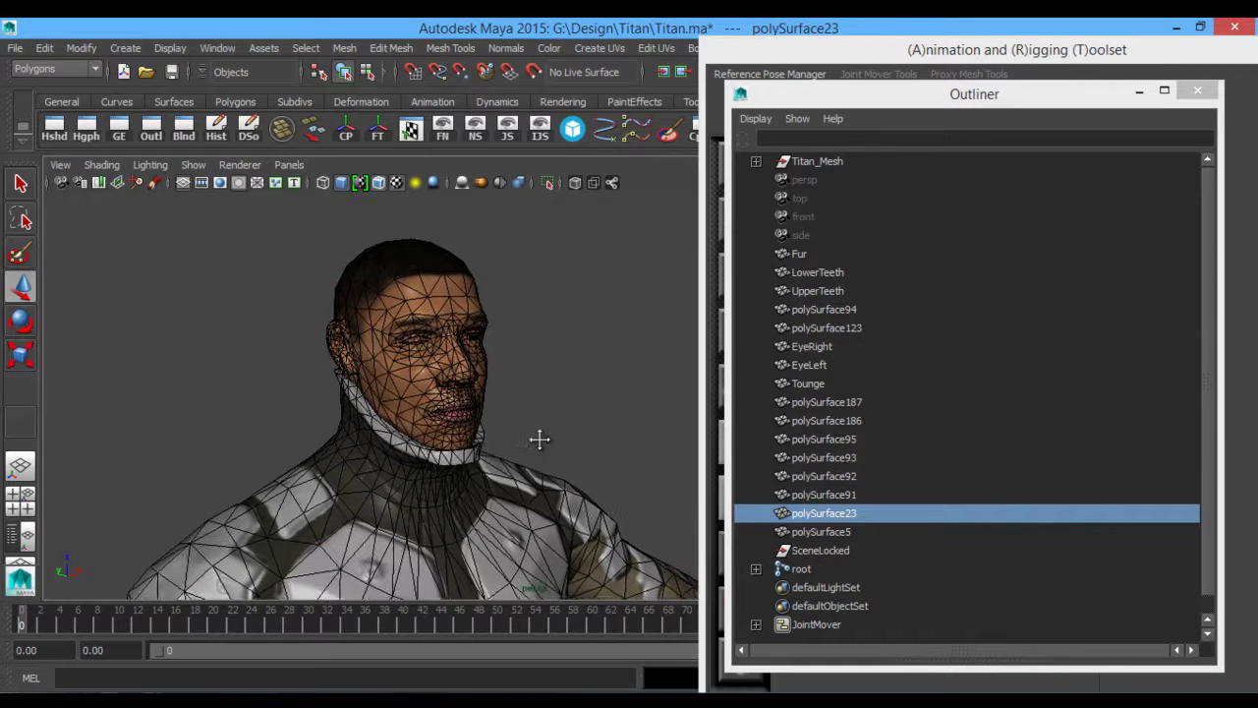
pyautogui.keyDown('alt'); pyautogui.moveTo(539, 439); pyautogui.dragTo(516, 474); pyautogui.keyUp('alt')
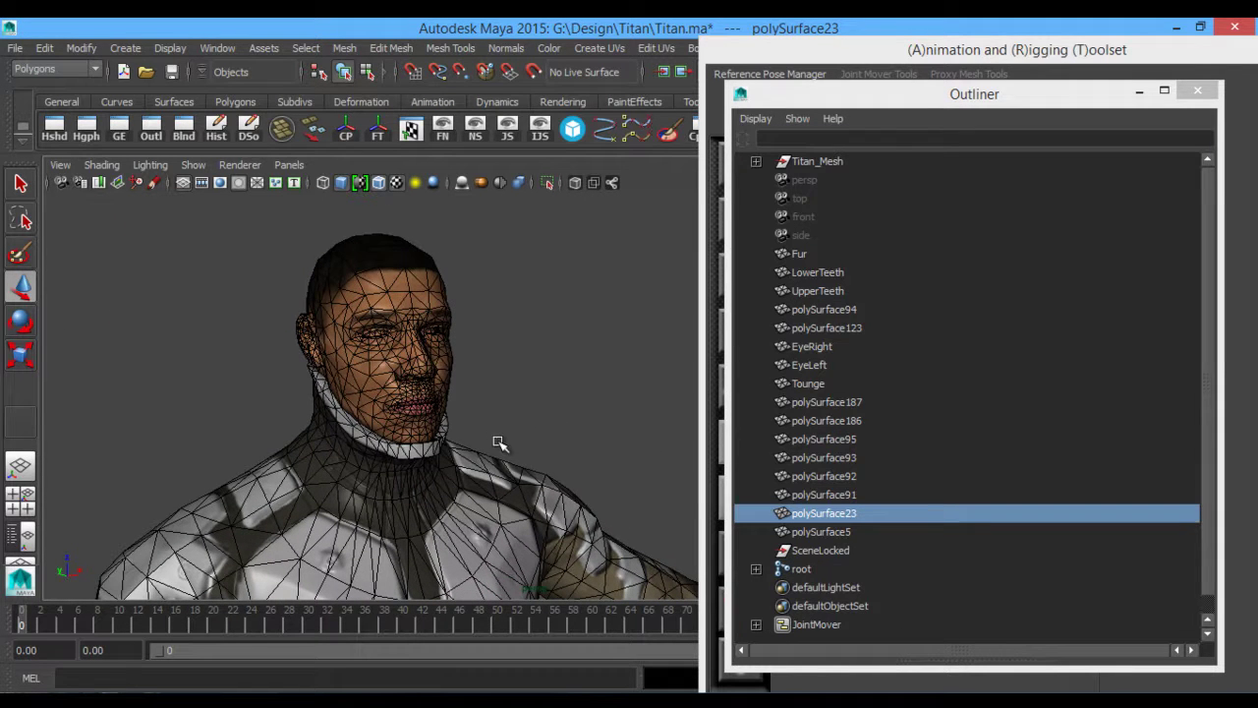
pyautogui.keyDown('alt'); pyautogui.moveTo(500, 439); pyautogui.dragTo(497, 470, button='middle'); pyautogui.keyUp('alt')
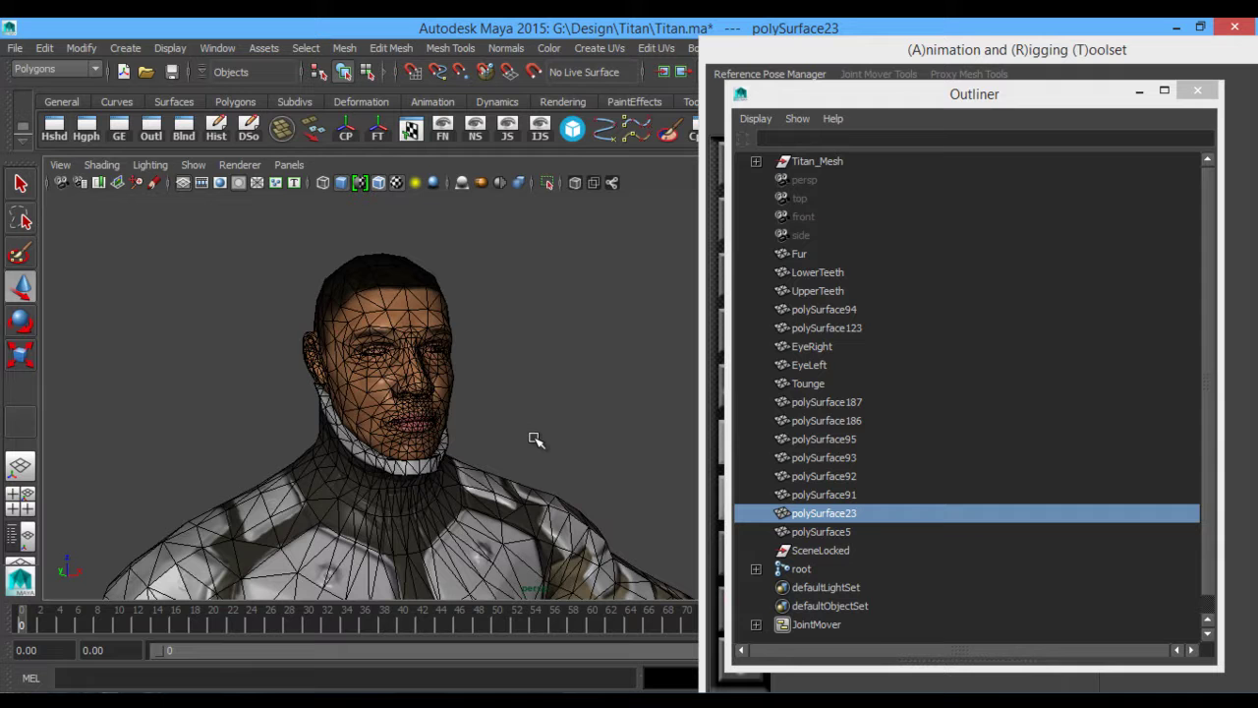
pyautogui.keyDown('alt'); pyautogui.moveTo(562, 408); pyautogui.dragTo(177, 258, button='right'); pyautogui.keyUp('alt')
pyautogui.keyDown('alt'); pyautogui.moveTo(523, 401); pyautogui.dragTo(444, 429, button='middle'); pyautogui.keyUp('alt')
pyautogui.keyDown('alt'); pyautogui.moveTo(533, 428); pyautogui.dragTo(556, 376, button='middle'); pyautogui.keyUp('alt')
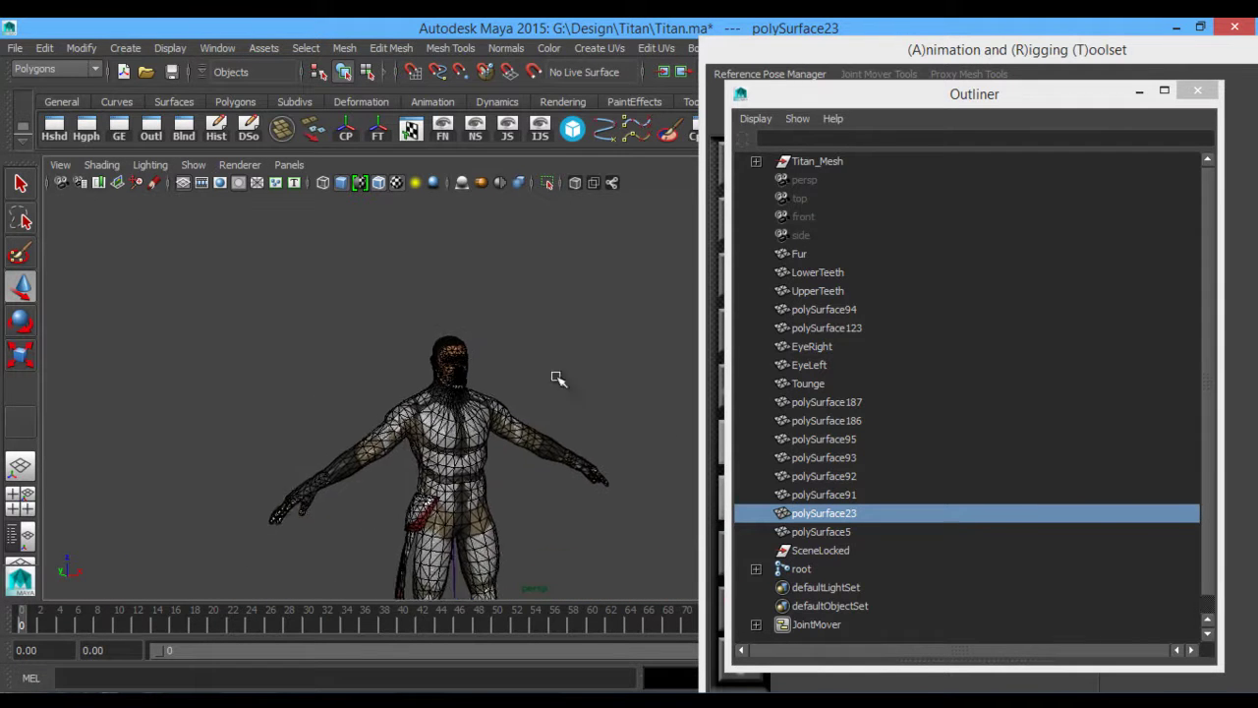
pyautogui.keyDown('alt'); pyautogui.moveTo(546, 375); pyautogui.dragTo(610, 425, button='right'); pyautogui.keyUp('alt')
pyautogui.click(578, 431)
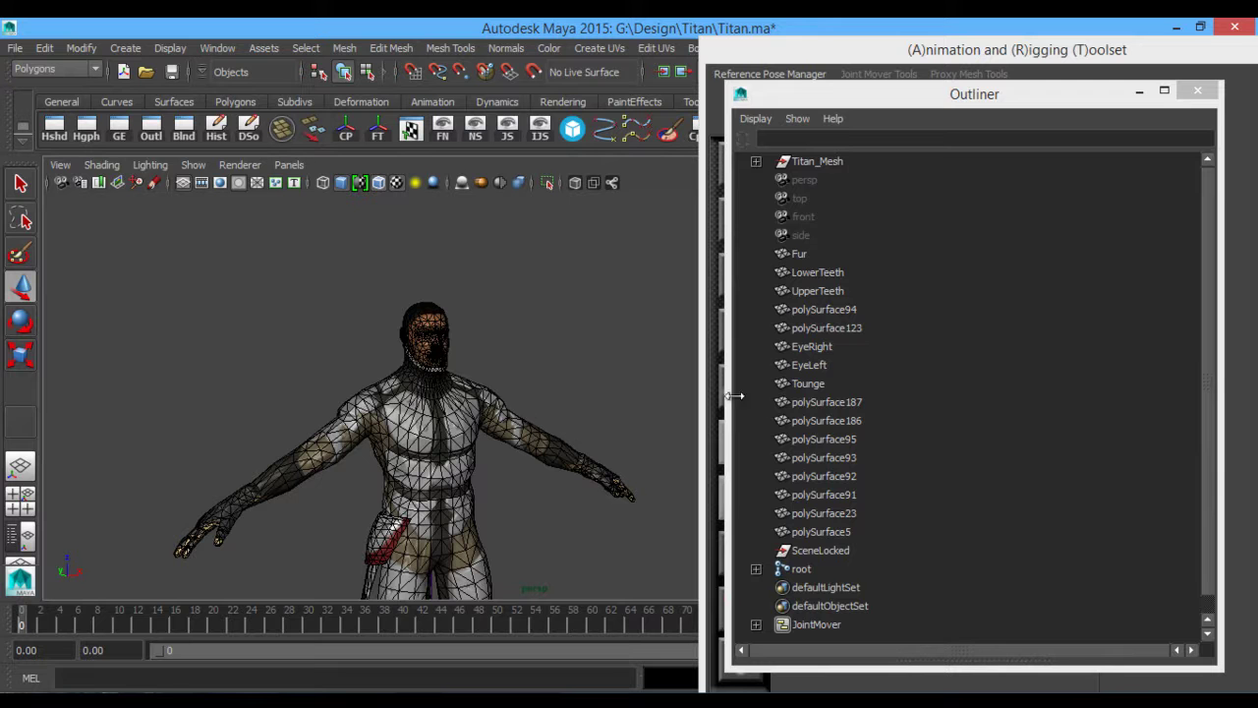
# - Frame the whole scene and try to select the small stray object floating above the character
pyautogui.keyDown('alt'); pyautogui.moveTo(541, 331); pyautogui.dragTo(496, 355, button='middle'); pyautogui.keyUp('alt')
pyautogui.press('a')
pyautogui.moveTo(505, 230); pyautogui.dragTo(562, 279)
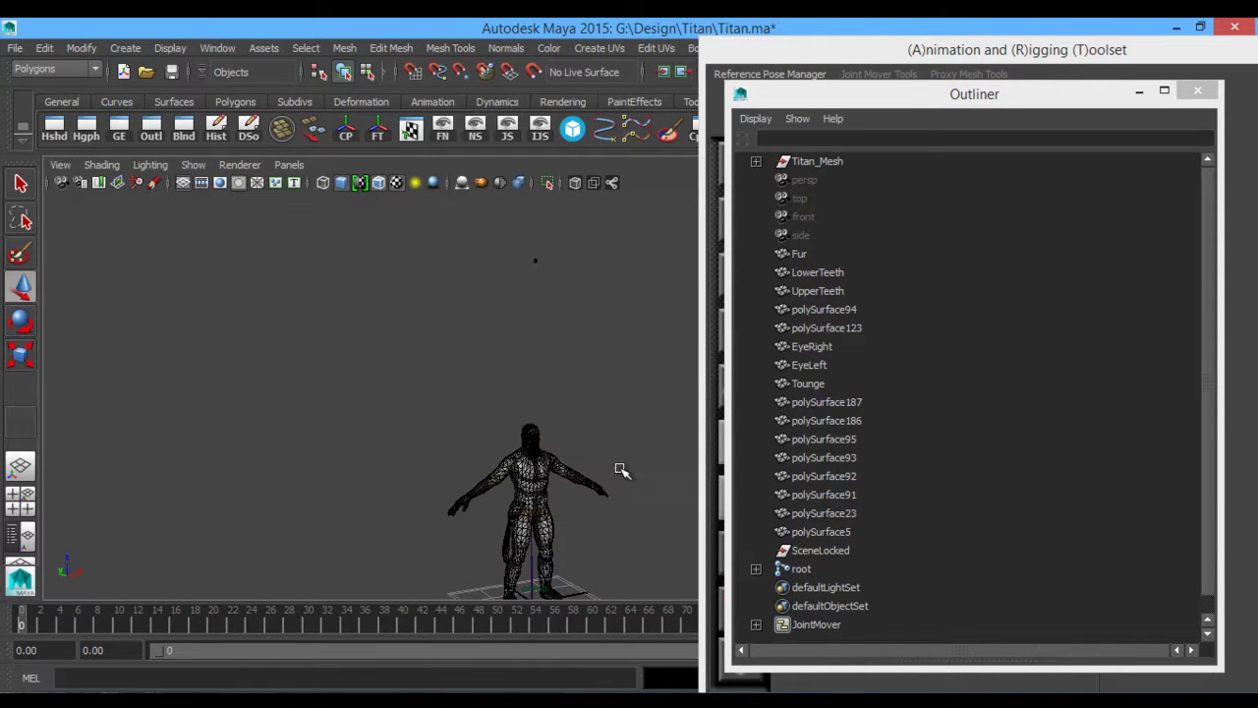
pyautogui.keyDown('alt'); pyautogui.moveTo(584, 423); pyautogui.dragTo(573, 383); pyautogui.keyUp('alt')
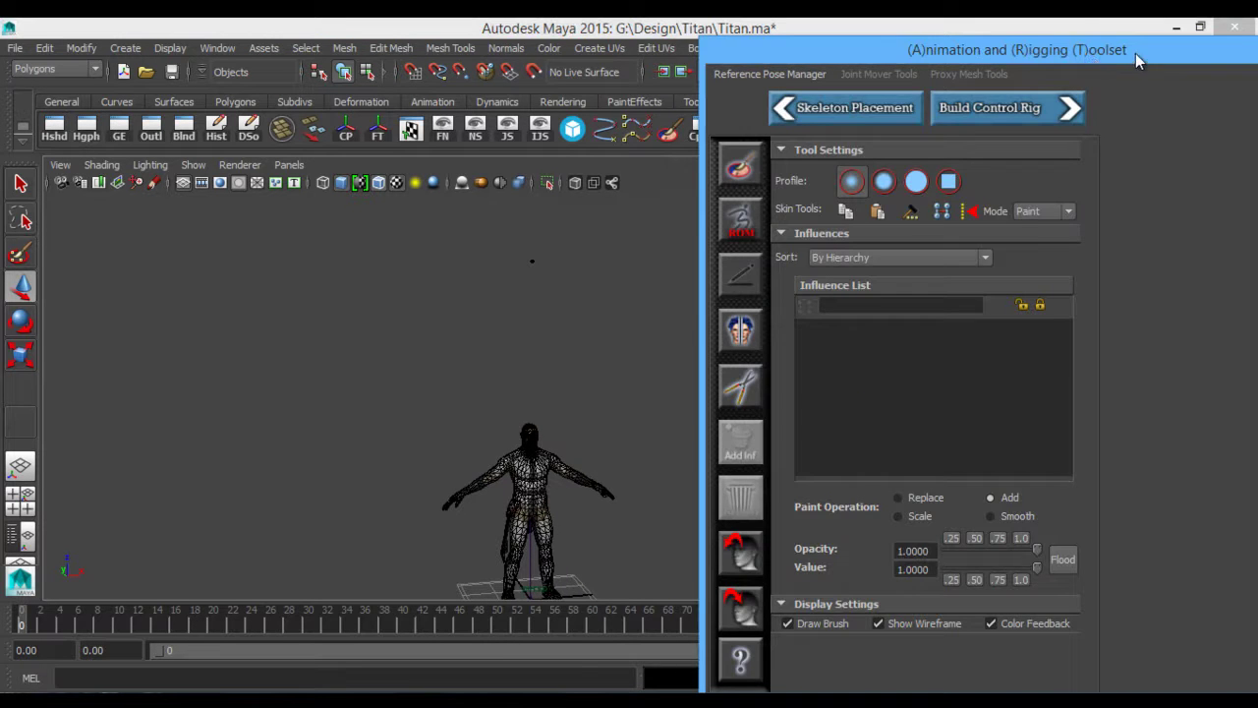
# - Move the Animation and Rigging Toolset and Outliner windows out of the way to uncover the viewport and display layers
pyautogui.moveTo(1135, 53); pyautogui.dragTo(726, 639)
pyautogui.keyDown('alt'); pyautogui.moveTo(581, 381); pyautogui.dragTo(423, 339); pyautogui.keyUp('alt')
pyautogui.keyDown('alt'); pyautogui.moveTo(424, 340); pyautogui.dragTo(777, 319, button='right'); pyautogui.keyUp('alt')
pyautogui.moveTo(1020, 105); pyautogui.dragTo(800, 623)
pyautogui.keyDown('alt'); pyautogui.moveTo(633, 483); pyautogui.dragTo(668, 393, button='middle'); pyautogui.keyUp('alt')
pyautogui.keyDown('alt'); pyautogui.moveTo(667, 394); pyautogui.dragTo(646, 387); pyautogui.keyUp('alt')
pyautogui.keyDown('alt'); pyautogui.moveTo(531, 454); pyautogui.dragTo(565, 463); pyautogui.keyUp('alt')
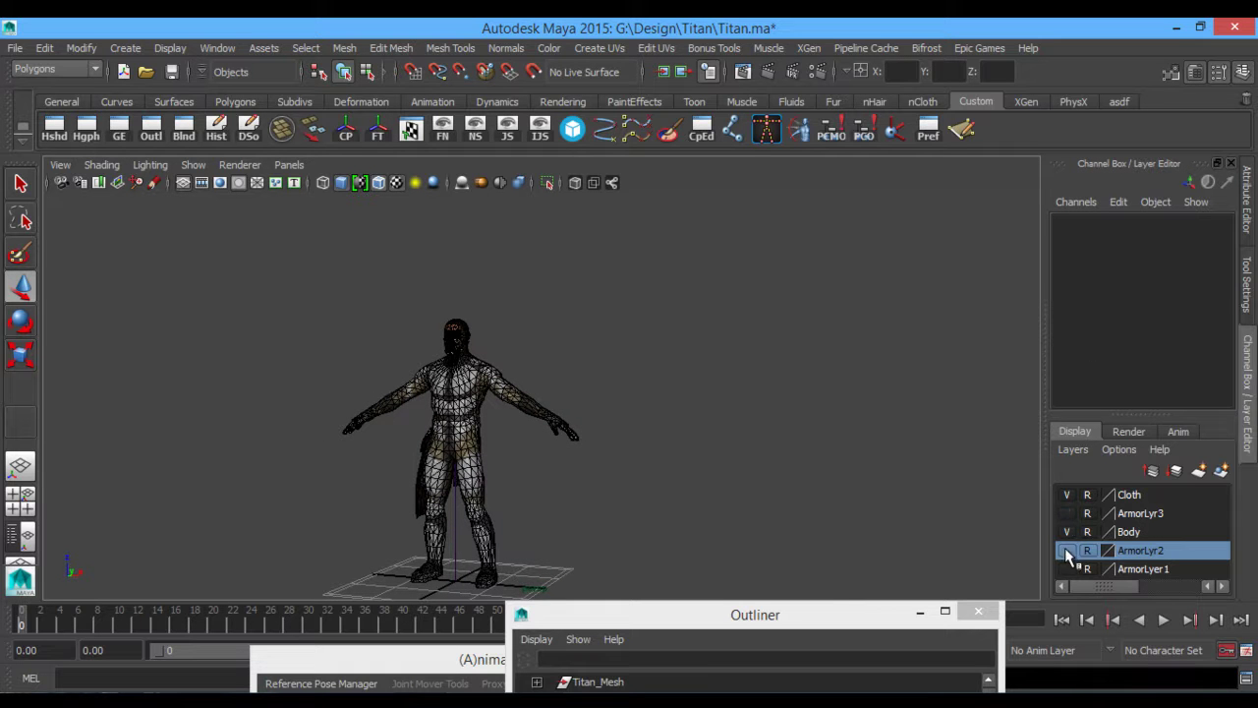
# - Show the ArmorLyr2, ArmorLyer1 and ArmorLyr3 layers and turn off reference mode on all the display layers
pyautogui.click(1066, 549)
pyautogui.click(1065, 566)
pyautogui.click(1065, 520)
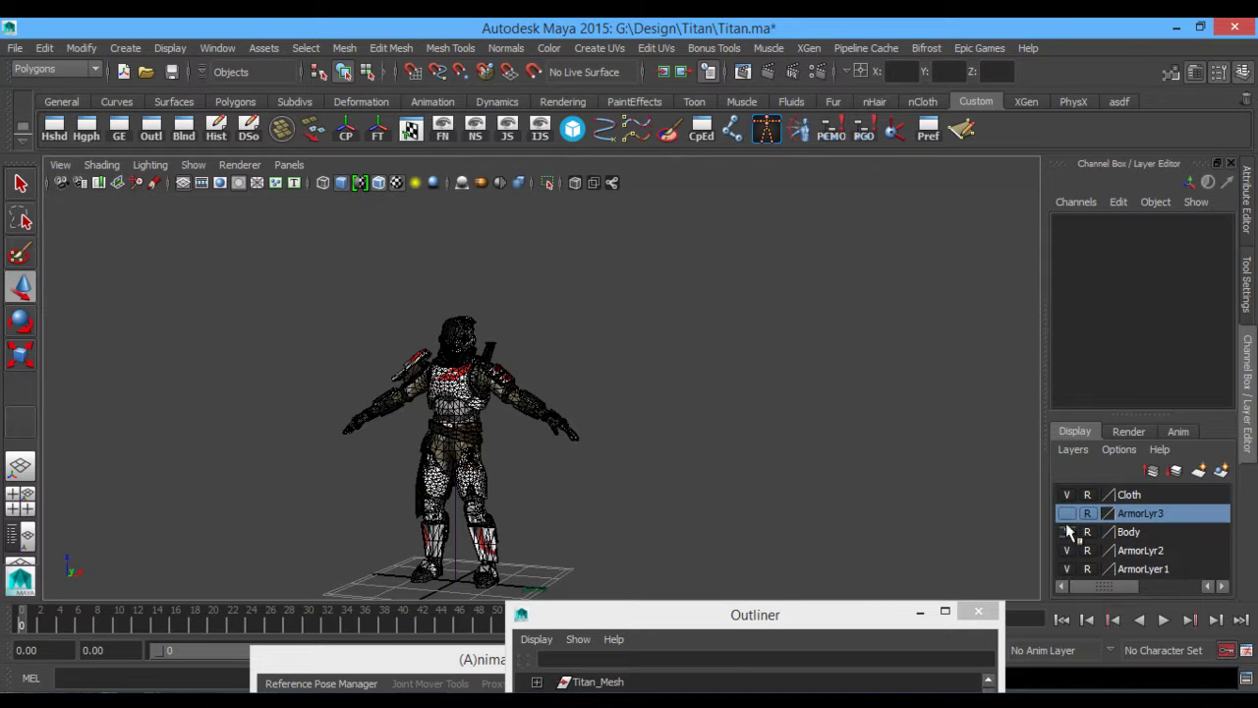
pyautogui.click(1067, 512)
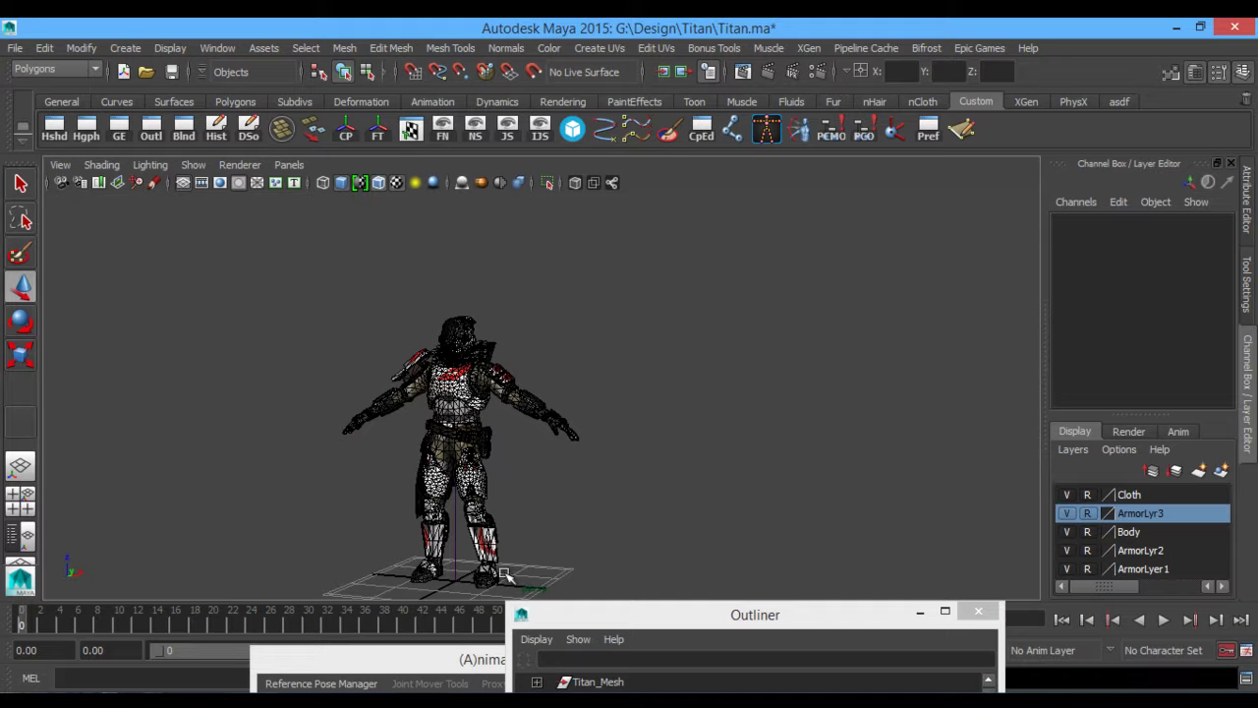
pyautogui.moveTo(1087, 494); pyautogui.dragTo(1087, 571)
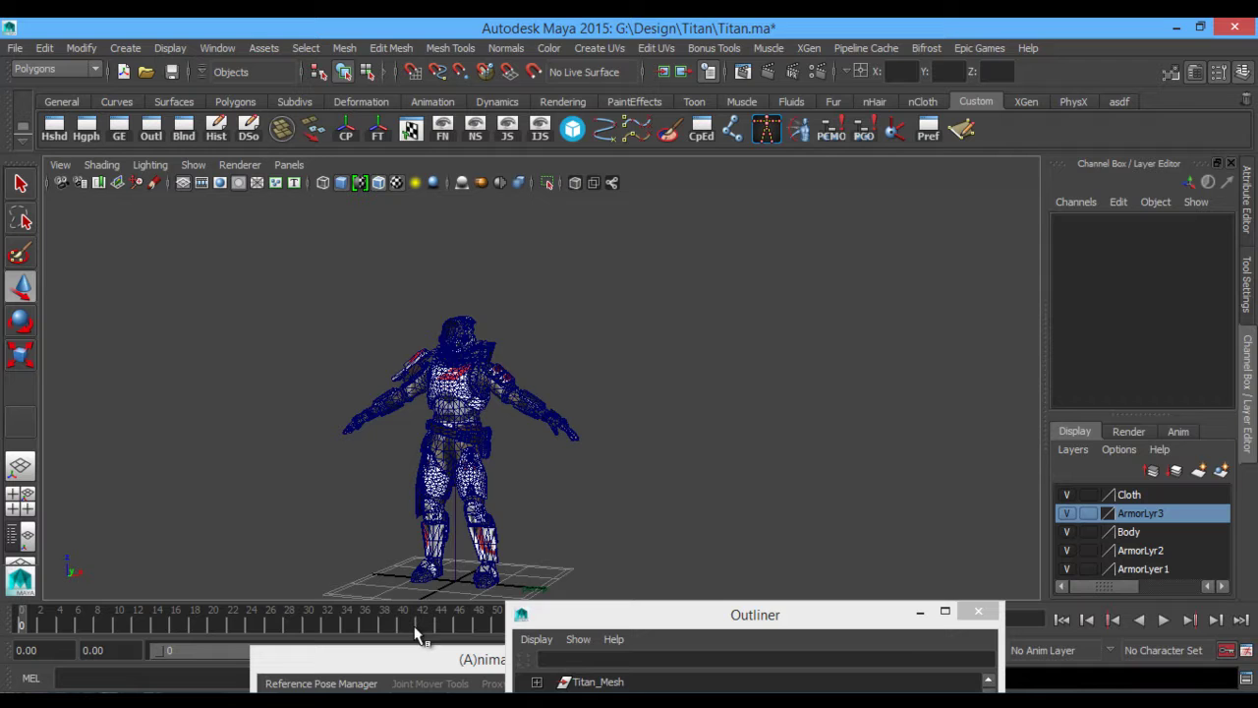
# - Select every mesh from Fur to polySurface5 in the Outliner and set all translate and rotate values to 0
pyautogui.moveTo(459, 661); pyautogui.dragTo(398, 637)
pyautogui.moveTo(873, 616); pyautogui.dragTo(939, 169)
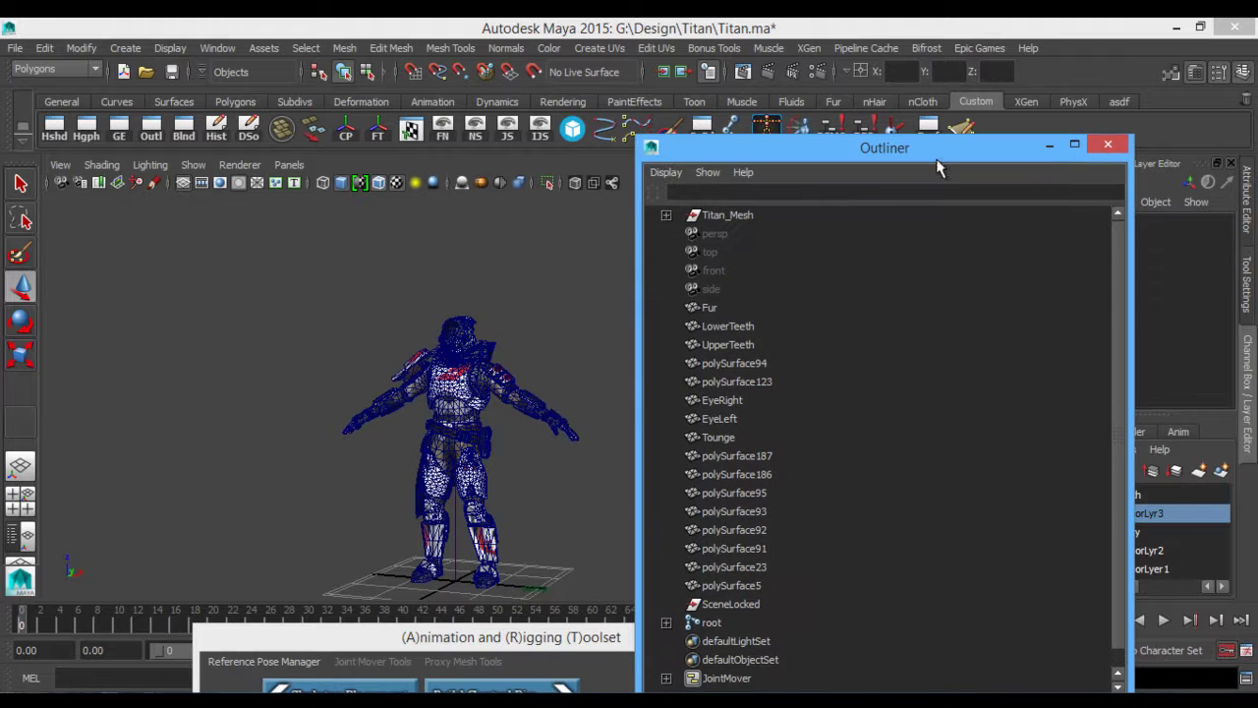
pyautogui.click(710, 308)
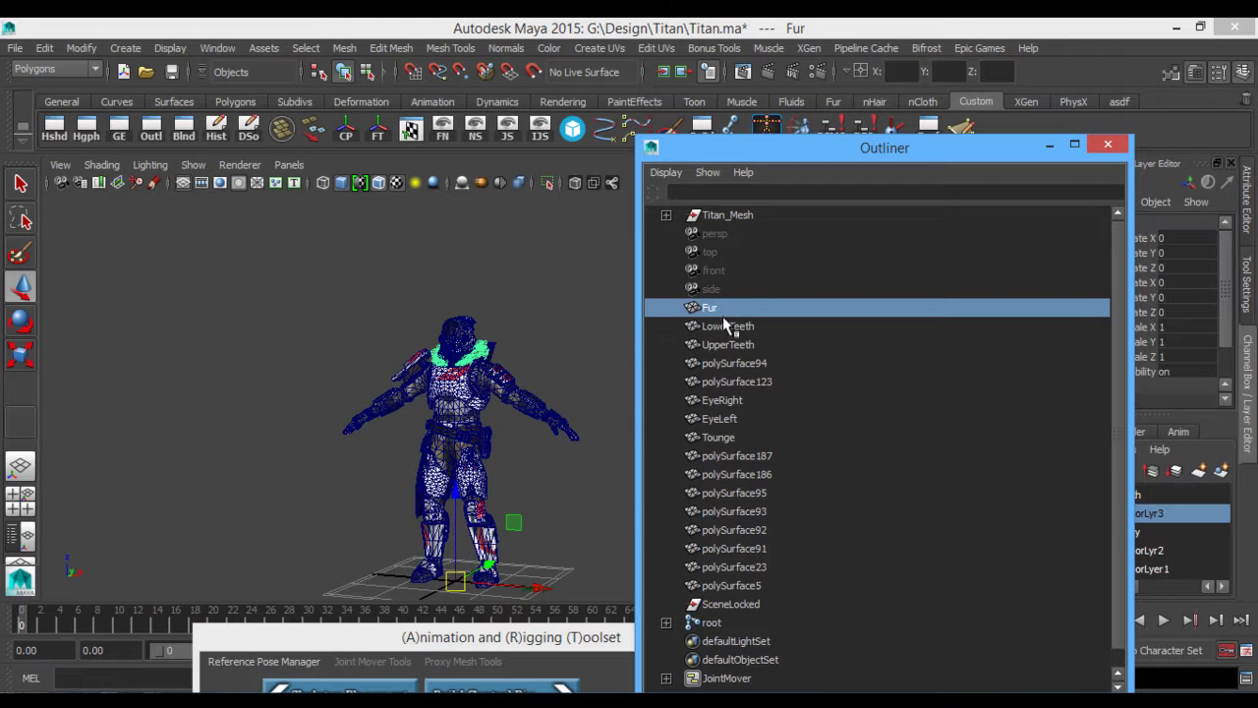
pyautogui.keyDown('shift'); pyautogui.click(754, 586); pyautogui.keyUp('shift')
pyautogui.moveTo(895, 155); pyautogui.dragTo(804, 598)
pyautogui.moveTo(1173, 242); pyautogui.dragTo(1181, 310)
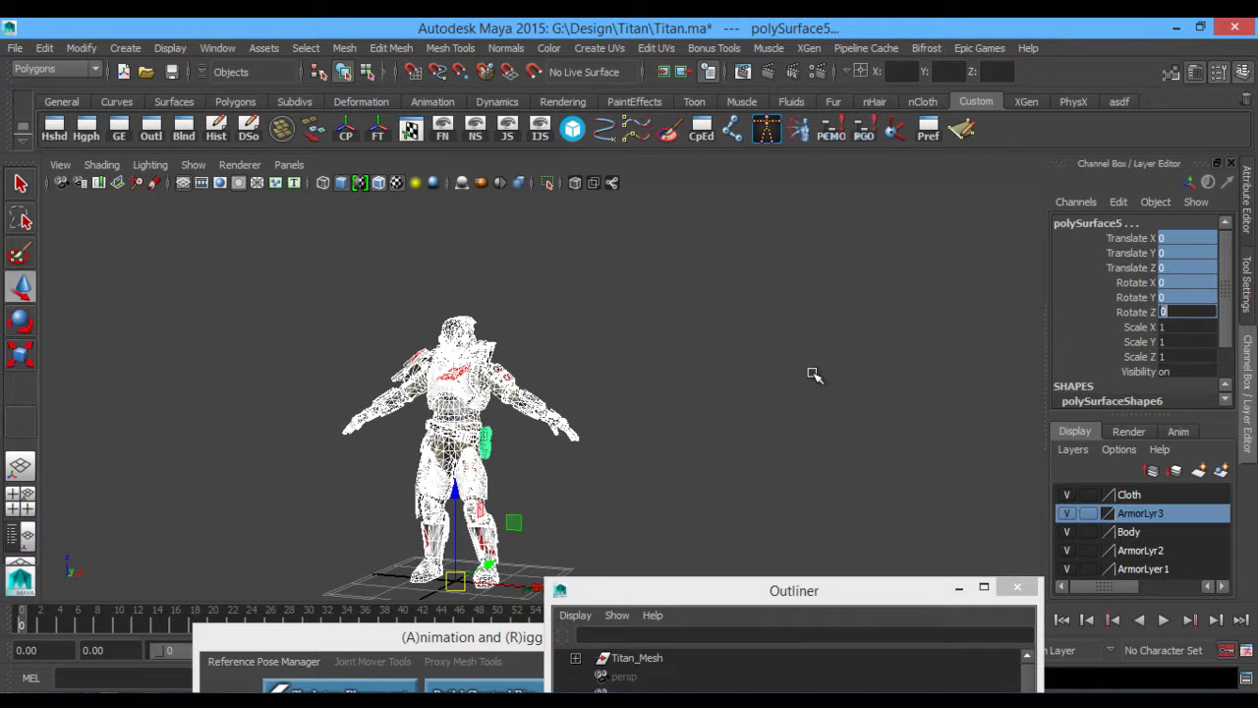
pyautogui.keyDown('alt'); pyautogui.moveTo(624, 449); pyautogui.dragTo(649, 429, button='middle'); pyautogui.keyUp('alt')
pyautogui.moveTo(778, 593); pyautogui.dragTo(717, 568)
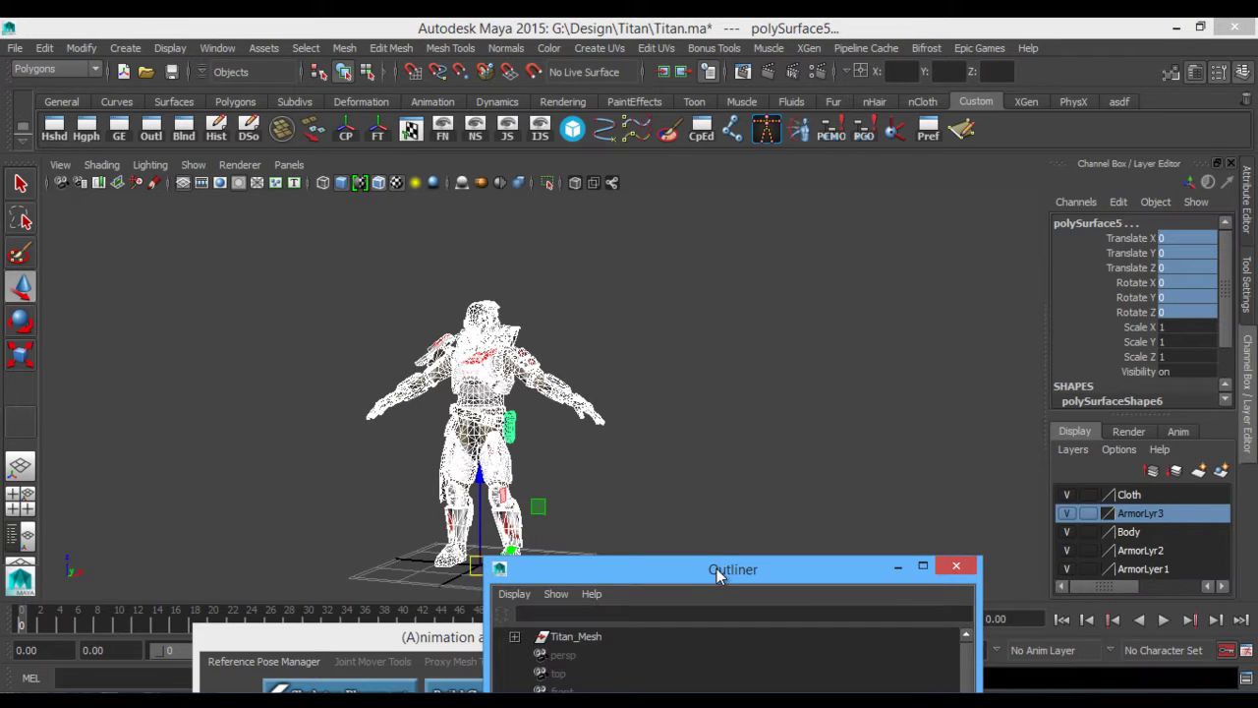
# - Hide the ArmorLyr2 and ArmorLyer1 layers and deselect the meshes
pyautogui.click(1067, 551)
pyautogui.click(1067, 566)
pyautogui.keyDown('alt'); pyautogui.moveTo(676, 470); pyautogui.dragTo(581, 376); pyautogui.keyUp('alt')
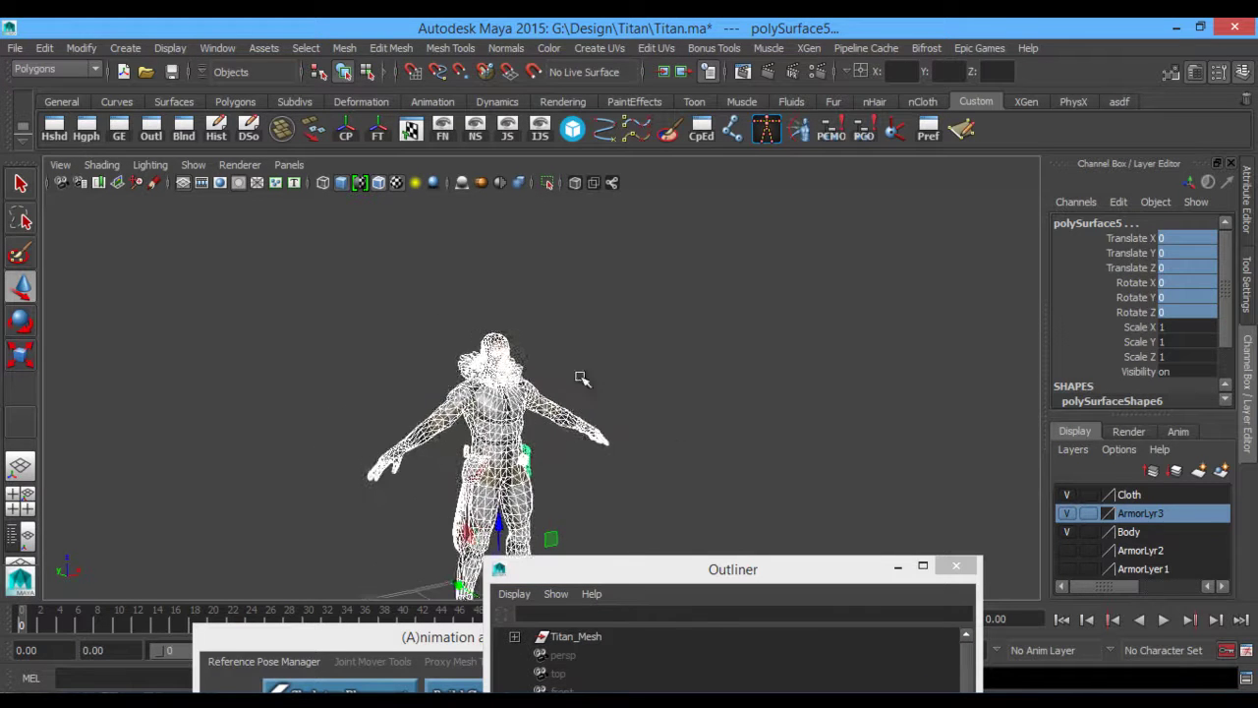
pyautogui.keyDown('alt'); pyautogui.moveTo(543, 369); pyautogui.dragTo(962, 519, button='right'); pyautogui.keyUp('alt')
pyautogui.keyDown('alt'); pyautogui.moveTo(712, 382); pyautogui.dragTo(817, 508, button='middle'); pyautogui.keyUp('alt')
pyautogui.keyDown('alt'); pyautogui.moveTo(745, 435); pyautogui.dragTo(717, 407); pyautogui.keyUp('alt')
pyautogui.click(712, 381)
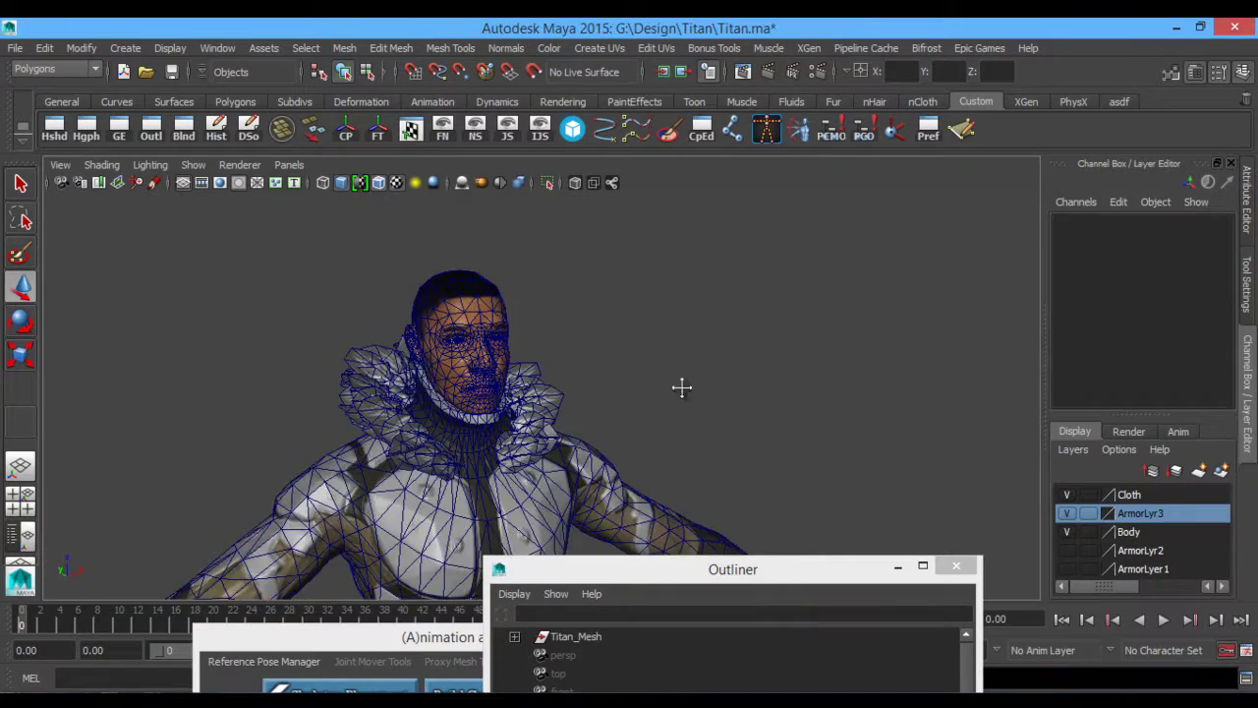
# - Examine the face up close and the body from a distance, checking how the eyes sit in their sockets
pyautogui.keyDown('alt'); pyautogui.moveTo(639, 369); pyautogui.dragTo(672, 388, button='middle'); pyautogui.keyUp('alt')
pyautogui.keyDown('alt'); pyautogui.moveTo(485, 312); pyautogui.dragTo(374, 275, button='right'); pyautogui.keyUp('alt')
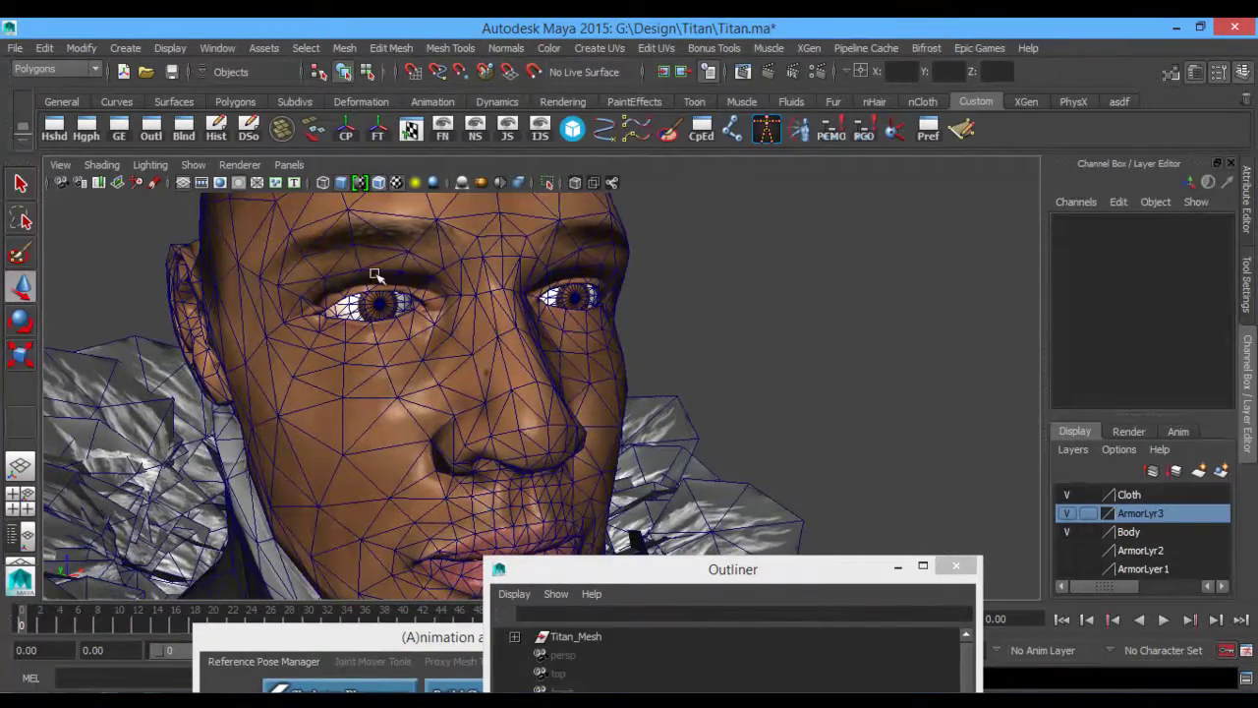
pyautogui.keyDown('alt'); pyautogui.moveTo(660, 436); pyautogui.dragTo(762, 435); pyautogui.keyUp('alt')
pyautogui.moveTo(489, 324)
pyautogui.keyDown('alt'); pyautogui.mouseDown(button='right')
pyautogui.moveTo(738, 463)
pyautogui.moveTo(191, 305)
pyautogui.moveTo(276, 337)
pyautogui.moveTo(470, 334)
pyautogui.mouseUp(button='right'); pyautogui.keyUp('alt')
pyautogui.keyDown('alt'); pyautogui.moveTo(474, 335); pyautogui.dragTo(520, 248); pyautogui.keyUp('alt')
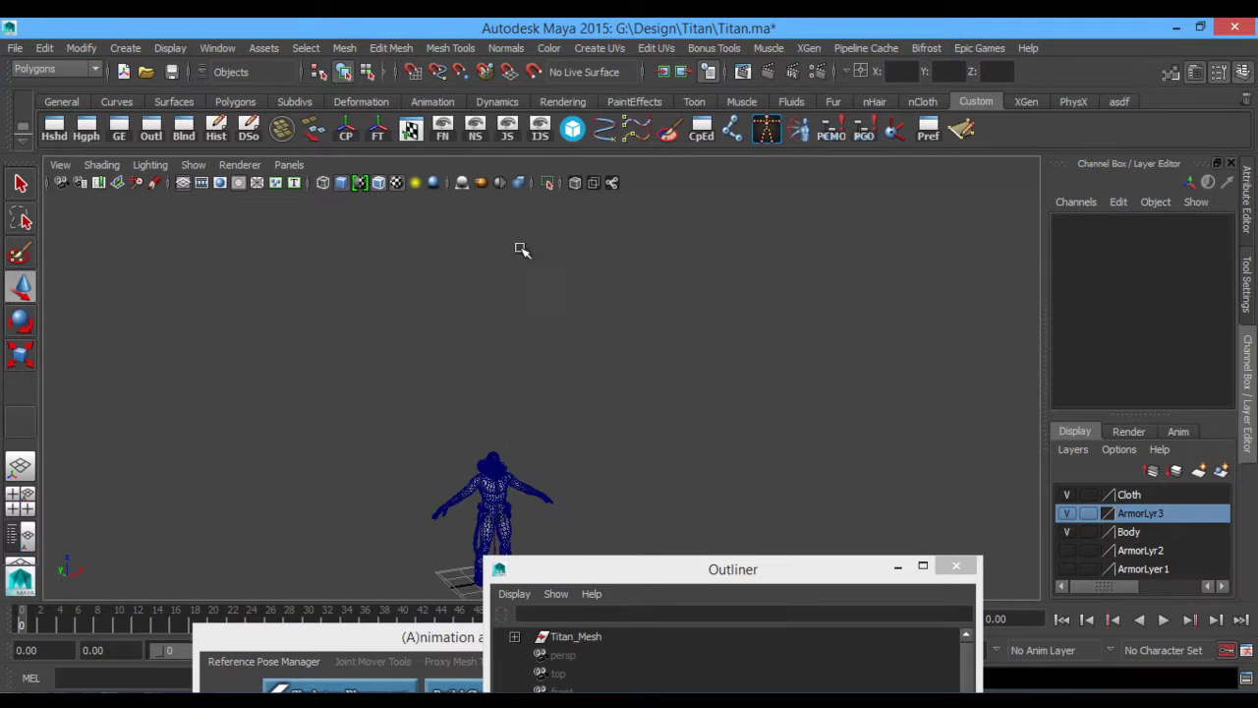
pyautogui.keyDown('alt'); pyautogui.moveTo(547, 419); pyautogui.dragTo(582, 364, button='middle'); pyautogui.keyUp('alt')
pyautogui.keyDown('alt'); pyautogui.moveTo(481, 360); pyautogui.dragTo(876, 424, button='right'); pyautogui.keyUp('alt')
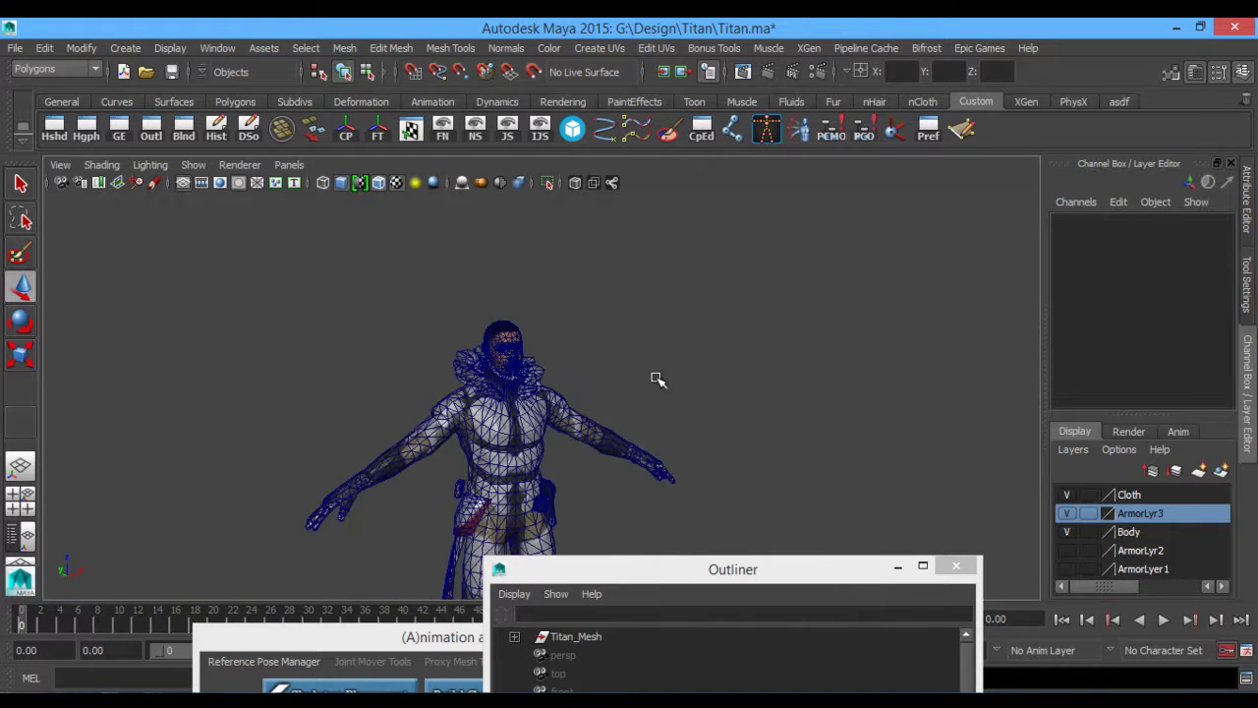
pyautogui.moveTo(447, 343)
pyautogui.keyDown('alt'); pyautogui.mouseDown(button='right')
pyautogui.moveTo(760, 394)
pyautogui.moveTo(689, 421)
pyautogui.moveTo(609, 386)
pyautogui.moveTo(679, 449)
pyautogui.moveTo(634, 374)
pyautogui.mouseUp(button='right'); pyautogui.keyUp('alt')
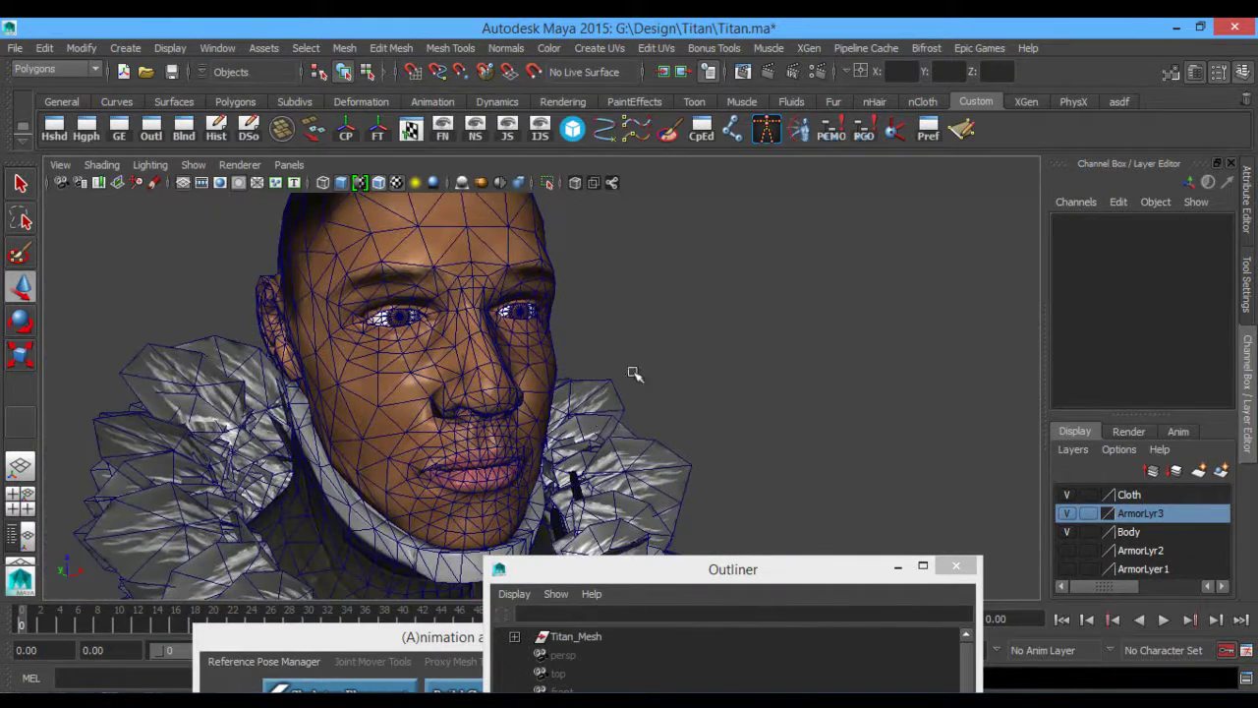
# - Examine the Titan character from the face and fur collar down to the torso, arms and belt
pyautogui.moveTo(753, 569); pyautogui.dragTo(812, 578)
pyautogui.keyDown('alt'); pyautogui.moveTo(693, 453); pyautogui.dragTo(681, 433); pyautogui.keyUp('alt')
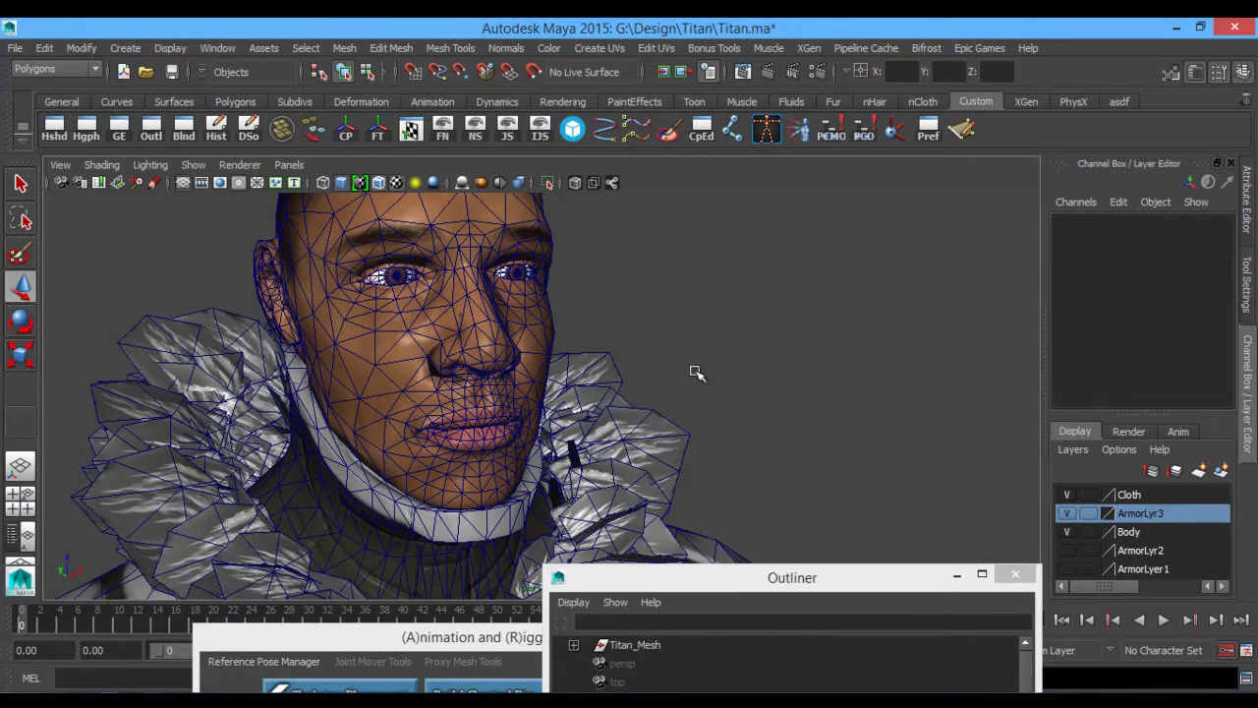
pyautogui.keyDown('alt'); pyautogui.moveTo(772, 447); pyautogui.dragTo(664, 445); pyautogui.keyUp('alt')
pyautogui.keyDown('alt'); pyautogui.moveTo(663, 446); pyautogui.dragTo(798, 449, button='middle'); pyautogui.keyUp('alt')
pyautogui.keyDown('alt'); pyautogui.moveTo(774, 433); pyautogui.dragTo(423, 418, button='right'); pyautogui.keyUp('alt')
pyautogui.keyDown('alt'); pyautogui.moveTo(673, 511); pyautogui.dragTo(667, 398, button='middle'); pyautogui.keyUp('alt')
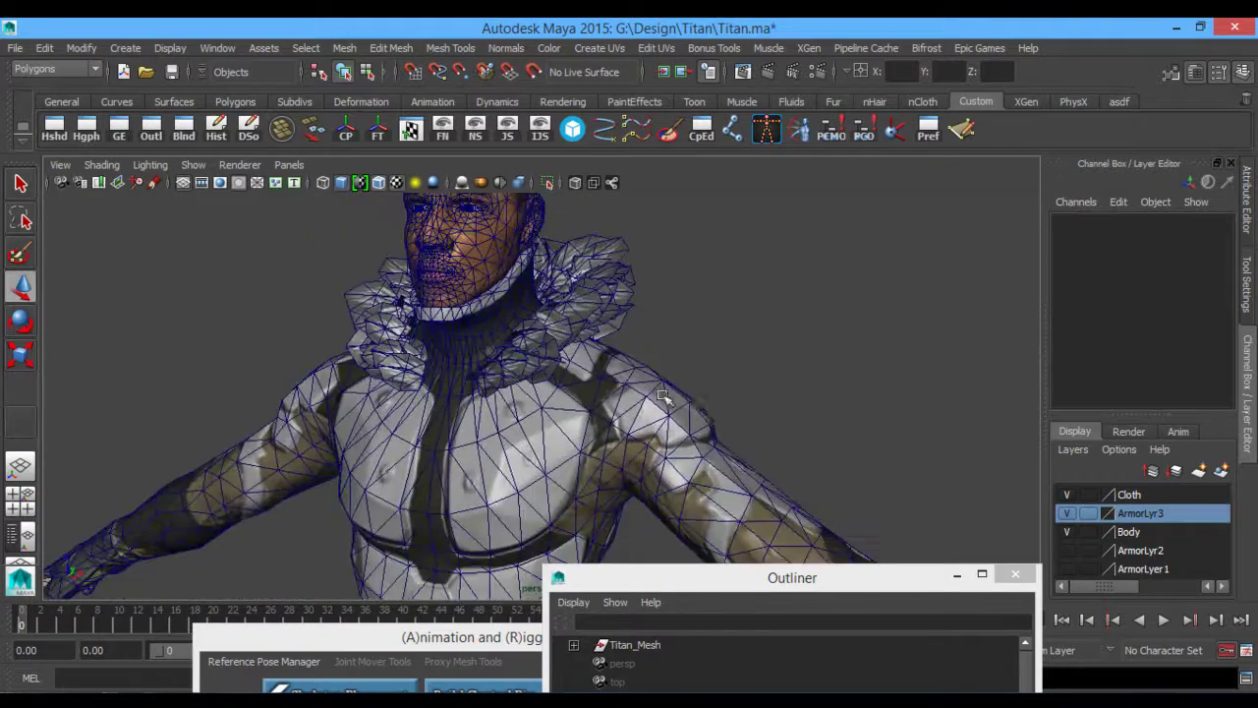
pyautogui.keyDown('alt'); pyautogui.moveTo(712, 415); pyautogui.dragTo(416, 407, button='right'); pyautogui.keyUp('alt')
pyautogui.keyDown('alt'); pyautogui.moveTo(555, 409); pyautogui.dragTo(609, 429); pyautogui.keyUp('alt')
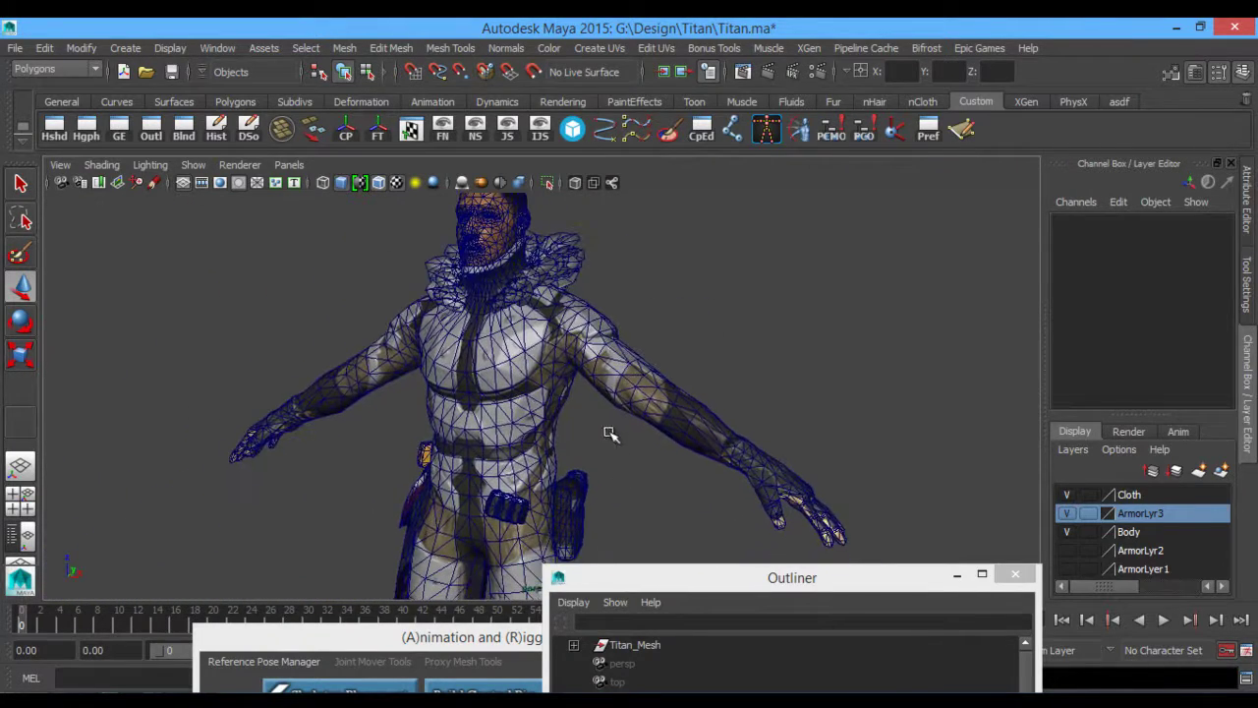
# - Close the Outliner and move the Animation and Rigging Toolset window so its skinning tools are fully visible beside the reframed character
pyautogui.moveTo(827, 587); pyautogui.dragTo(881, 518)
pyautogui.click(1039, 500)
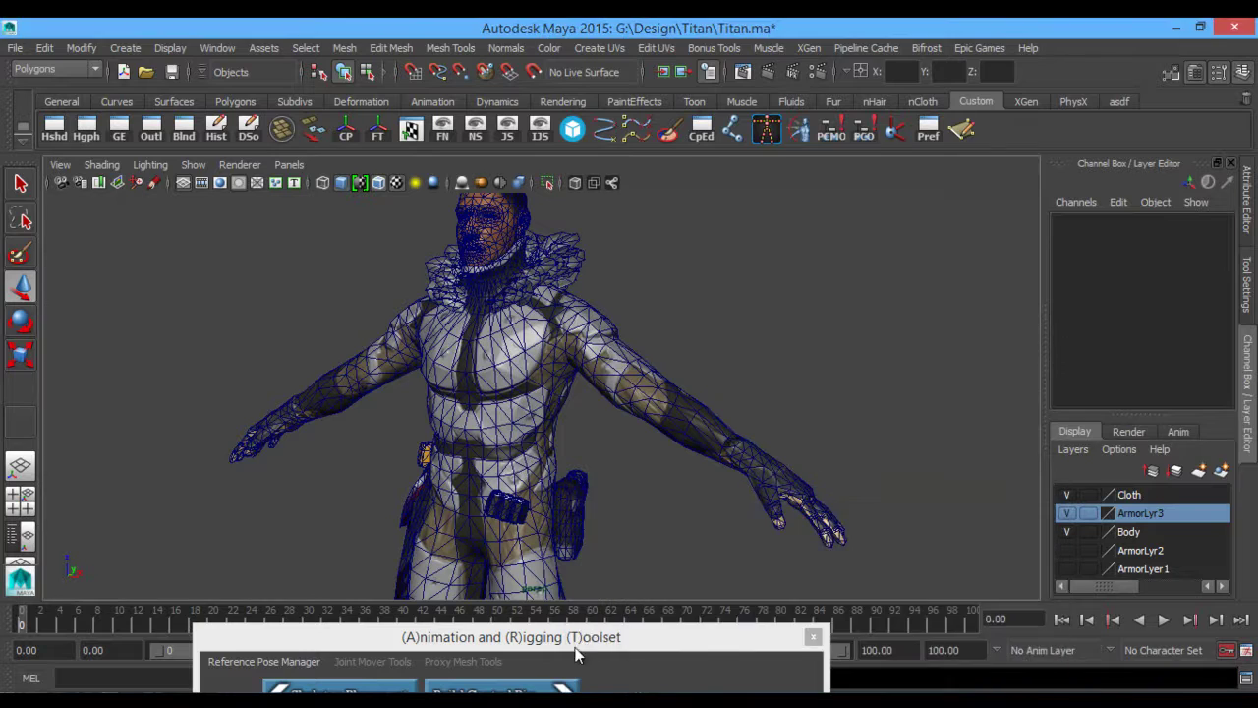
pyautogui.moveTo(580, 639); pyautogui.dragTo(1105, 67)
pyautogui.keyDown('alt'); pyautogui.moveTo(568, 334); pyautogui.dragTo(514, 421, button='middle'); pyautogui.keyUp('alt')
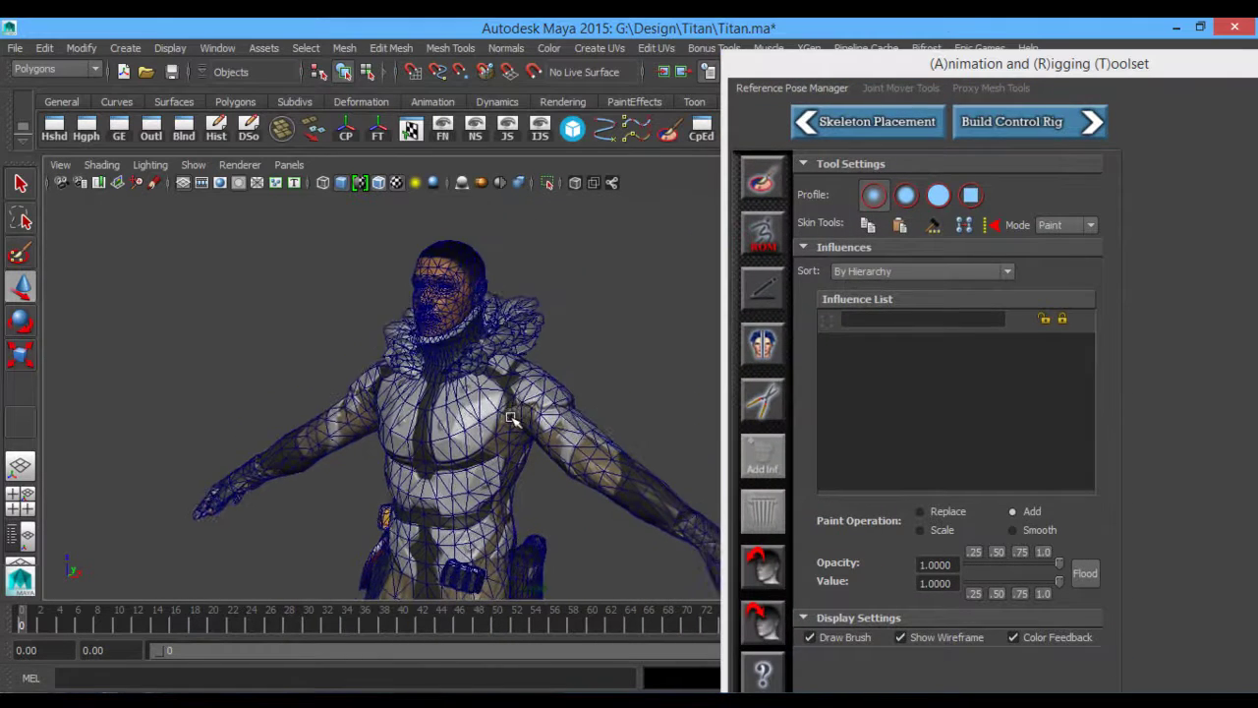
pyautogui.keyDown('alt'); pyautogui.moveTo(514, 421); pyautogui.dragTo(604, 423); pyautogui.keyUp('alt')
pyautogui.keyDown('alt'); pyautogui.moveTo(605, 423); pyautogui.dragTo(592, 390, button='middle'); pyautogui.keyUp('alt')
pyautogui.keyDown('alt'); pyautogui.moveTo(593, 390); pyautogui.dragTo(529, 417); pyautogui.keyUp('alt')
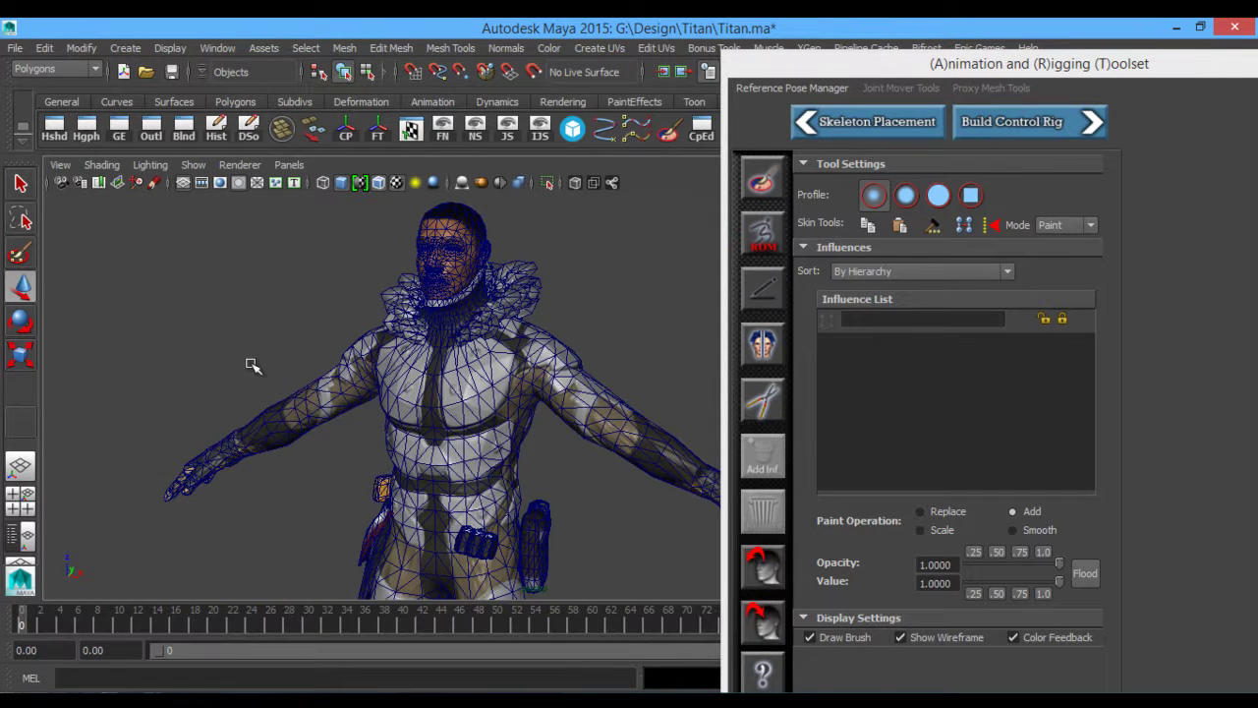
pyautogui.moveTo(577, 462)
pyautogui.keyDown('alt'); pyautogui.mouseDown()
pyautogui.moveTo(599, 456)
pyautogui.moveTo(573, 468)
pyautogui.mouseUp(); pyautogui.keyUp('alt')
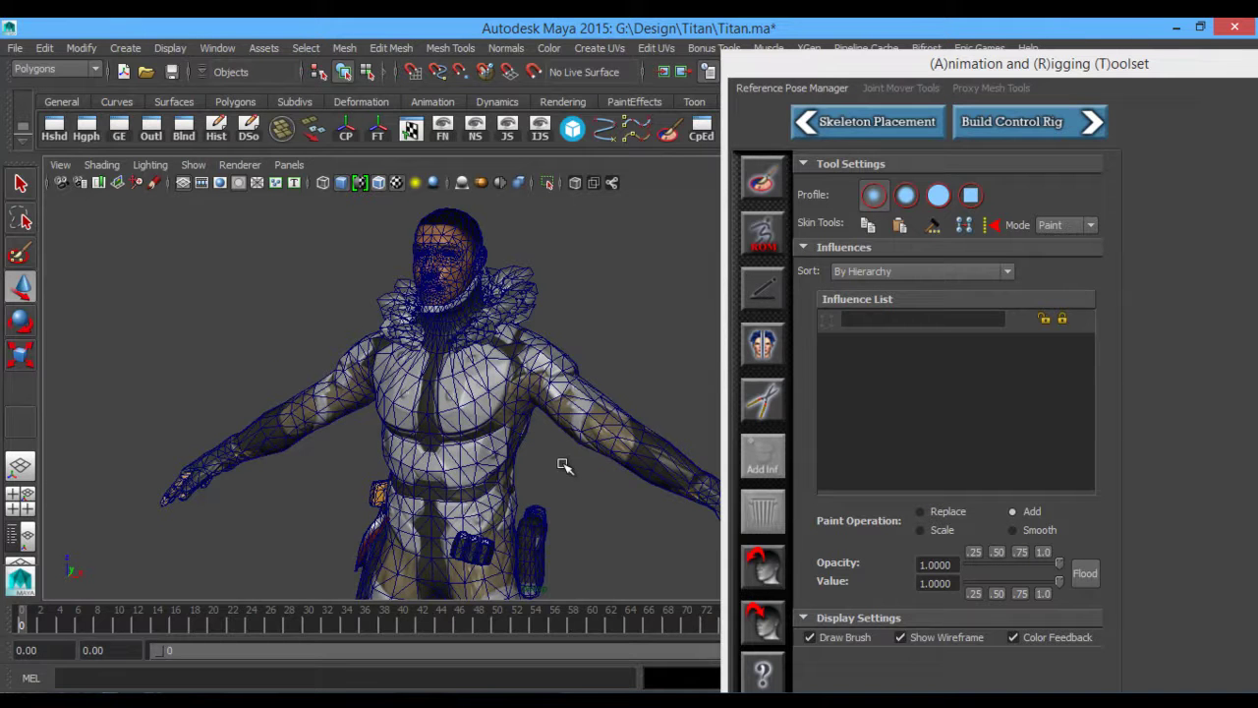